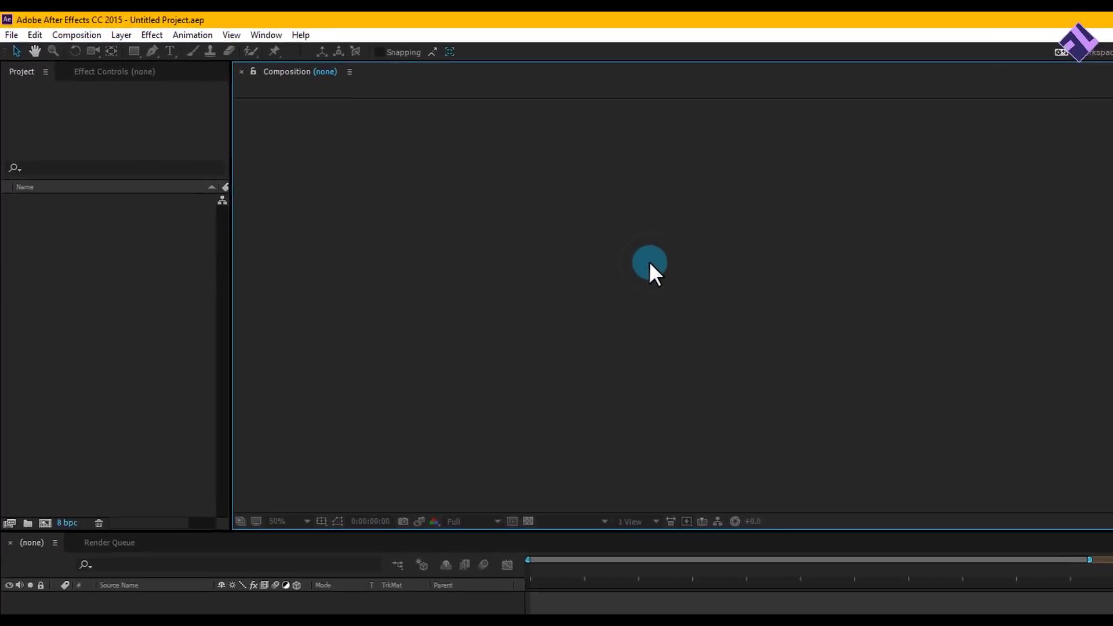
- Create a composition named Gaming_Intro at 1920 x 1080 px, 30 frames per second and 10 seconds long
left_click(76, 35)
left_click(95, 52)
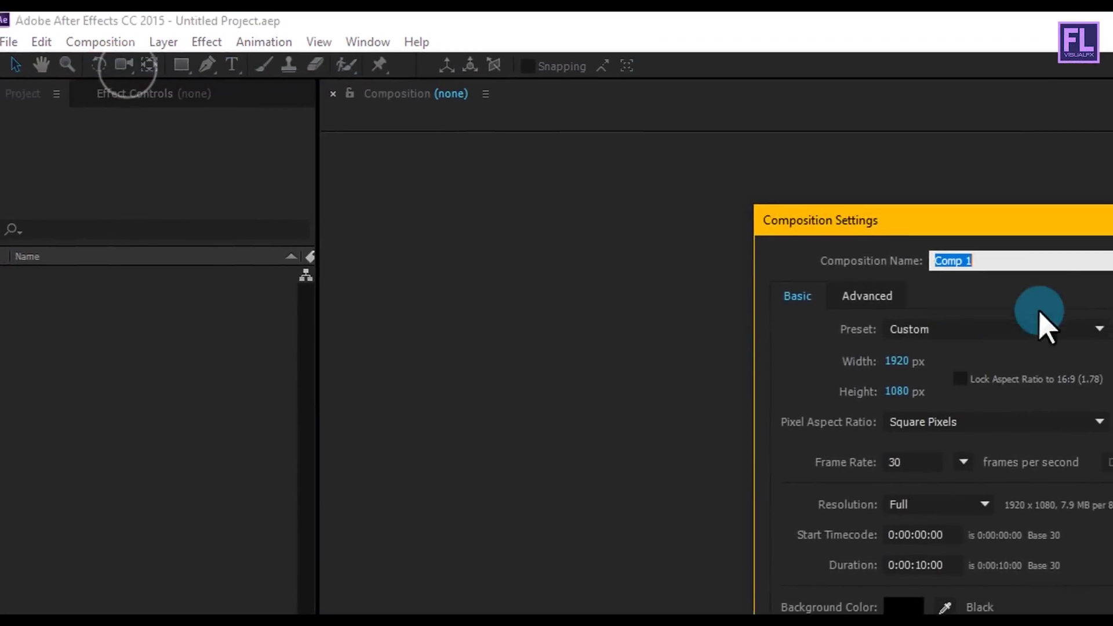
left_click(964, 236)
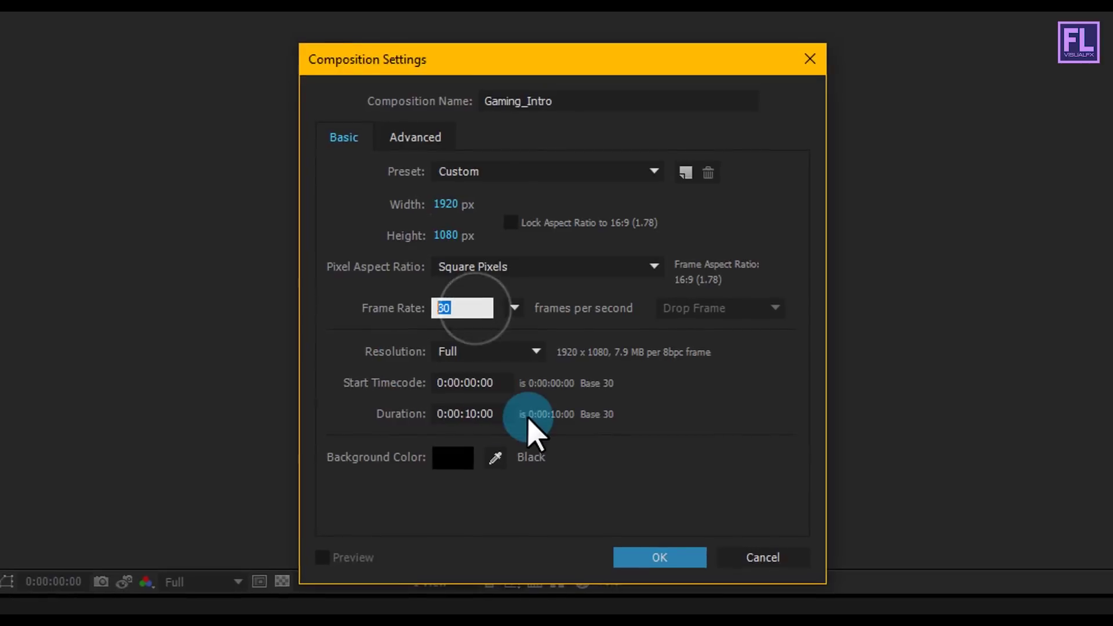
left_click(487, 415)
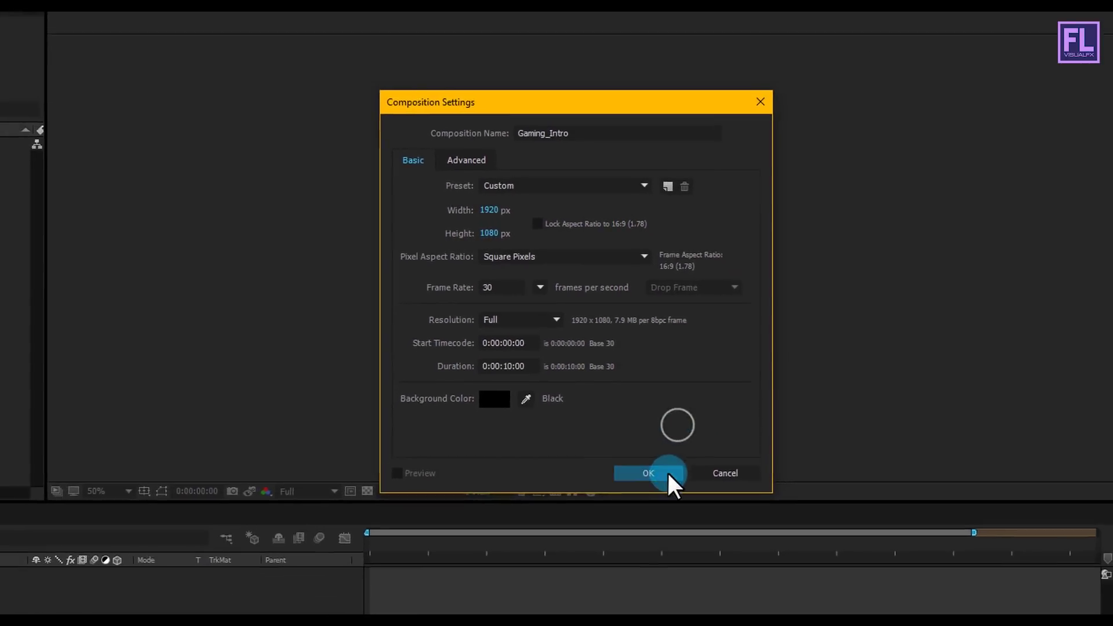
left_click(653, 507)
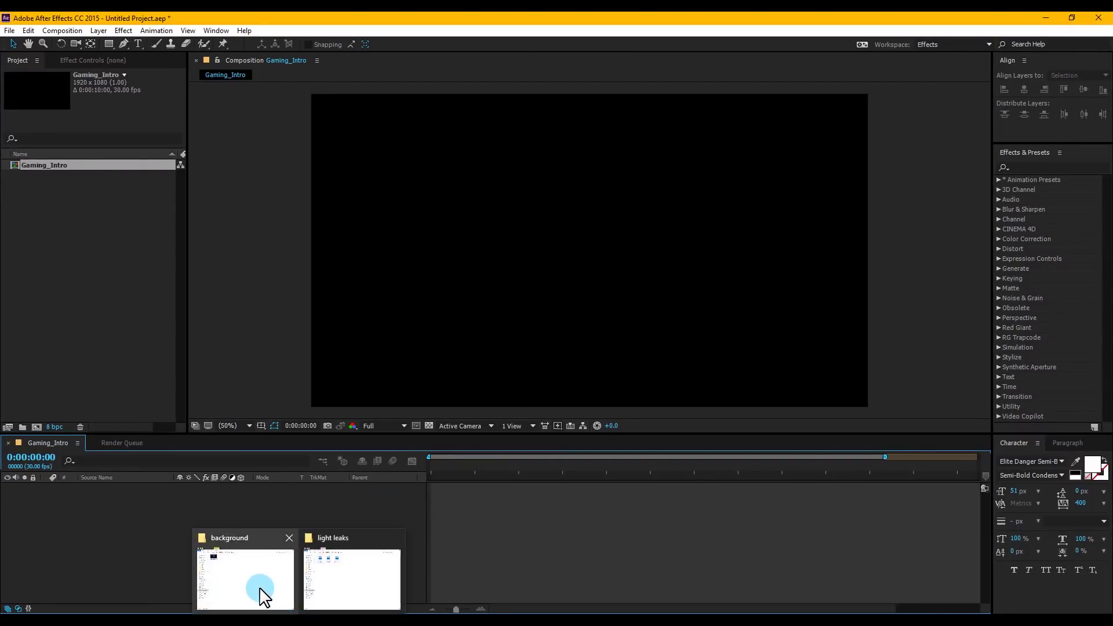
- Import background.jpg from the background folder and add it as a layer in the Gaming_Intro composition
left_click(261, 592)
left_click_drag(295, 196, 98, 257)
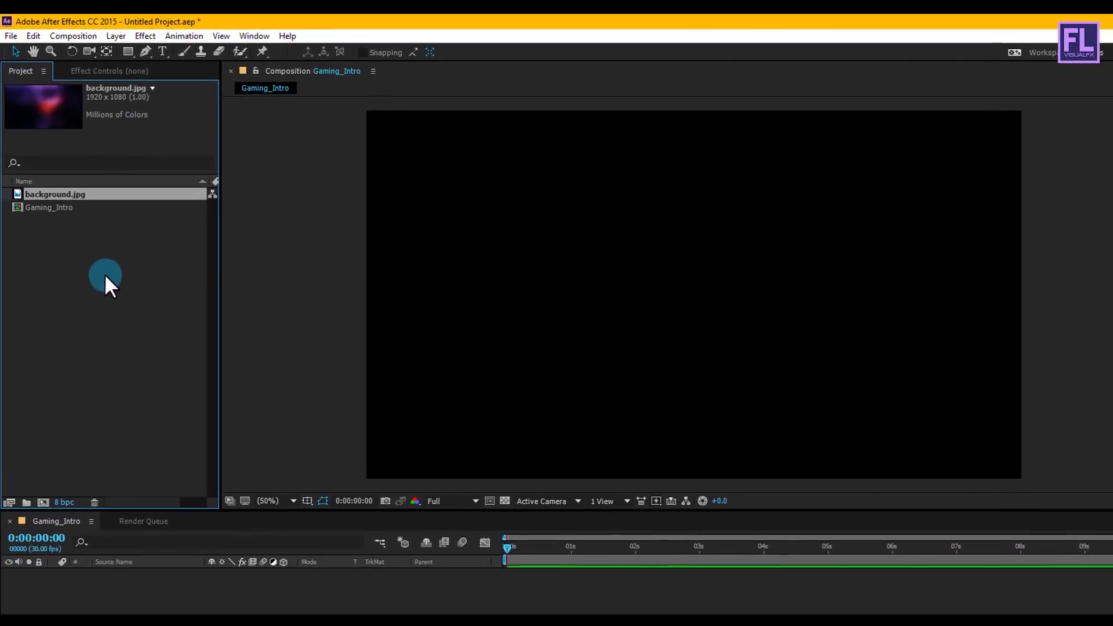
left_click_drag(46, 193, 122, 587)
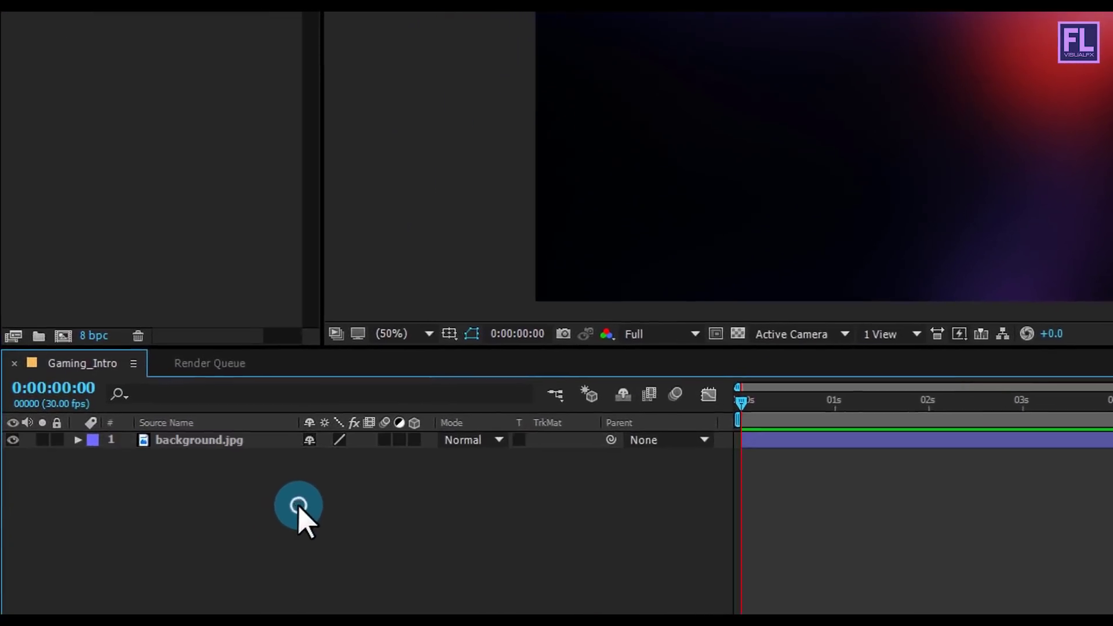
- Add a new text layer reading GAMER above the background layer
right_click(268, 545)
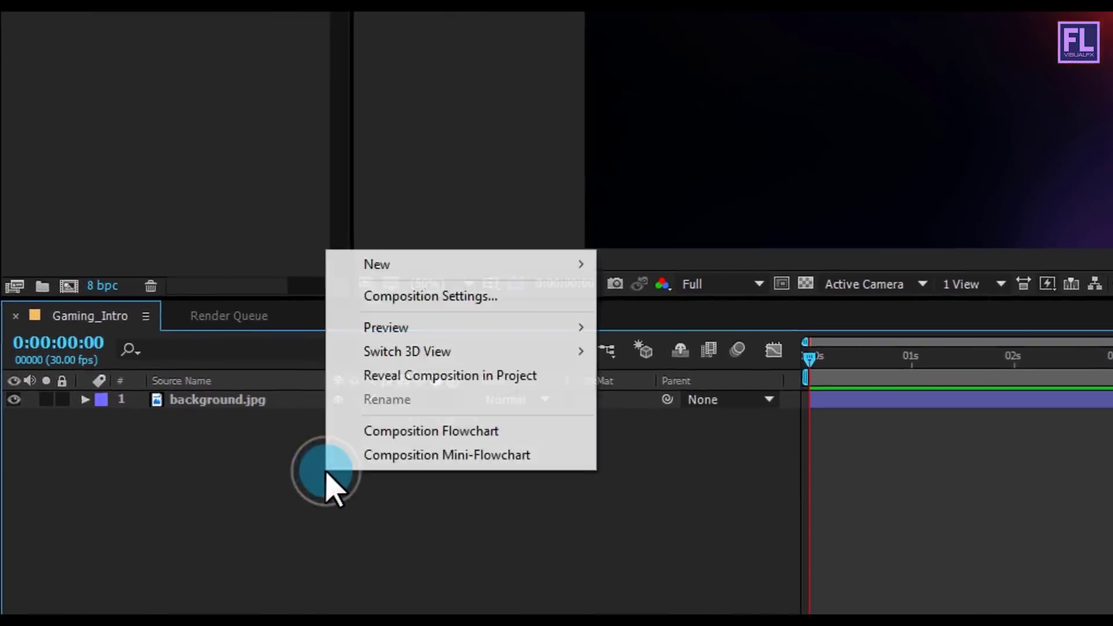
mouse_move(309, 379)
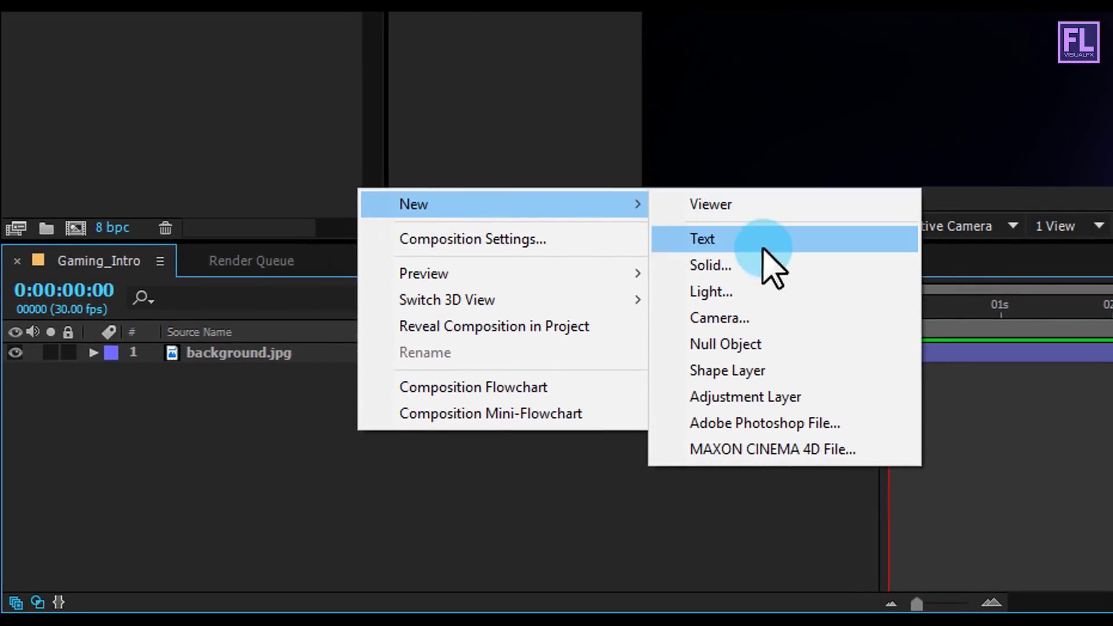
left_click(743, 240)
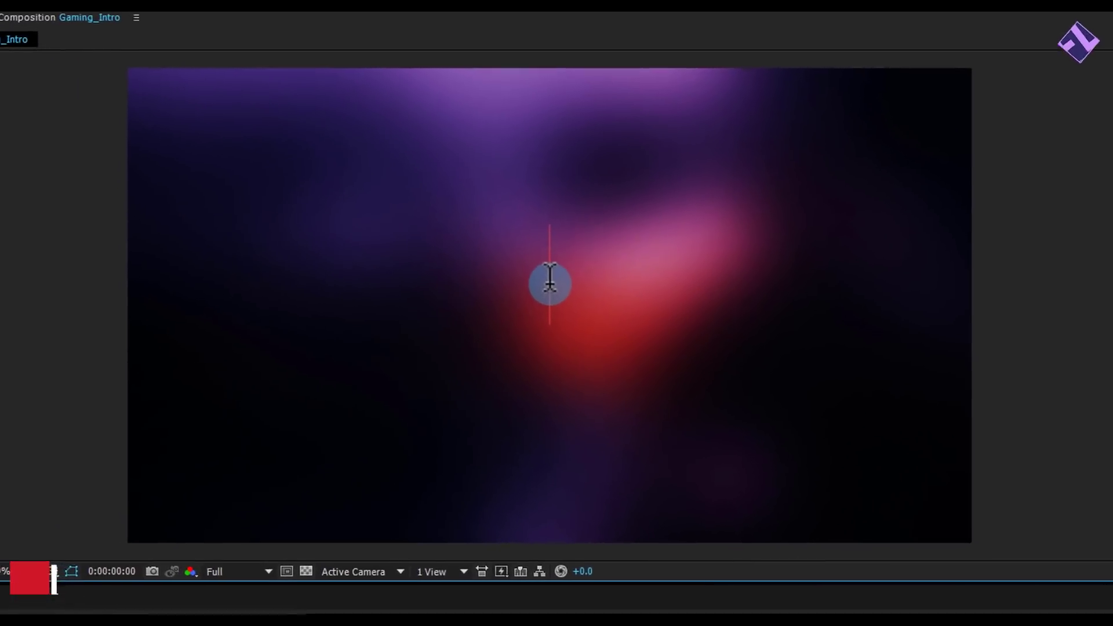
type("GAMER")
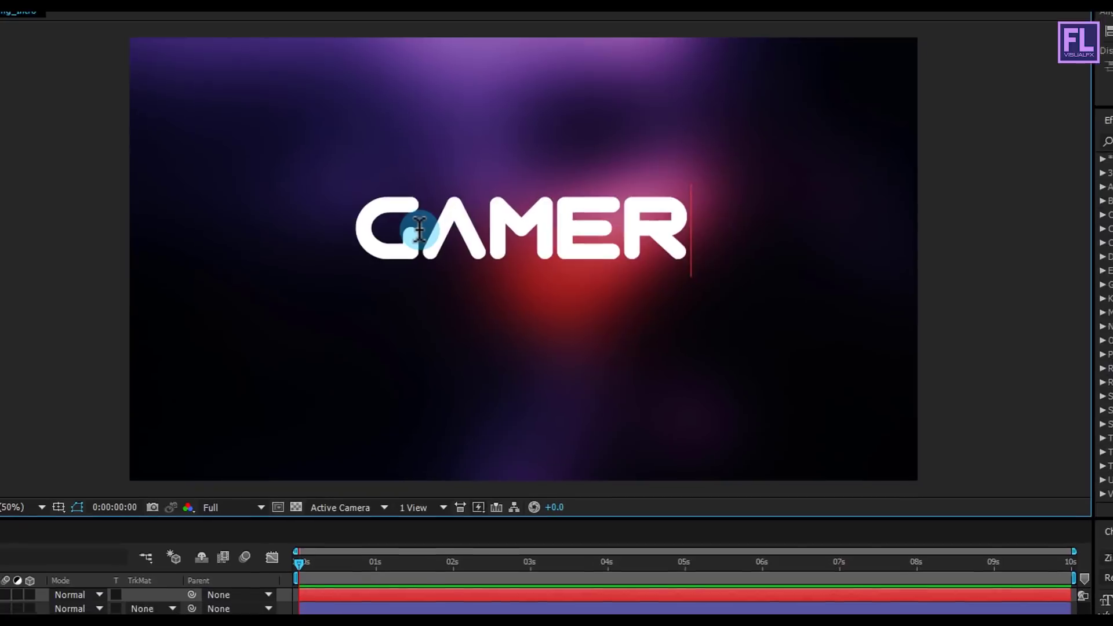
- Change the fill color of the letter G in the GAMER text to red
left_click_drag(420, 229, 377, 229)
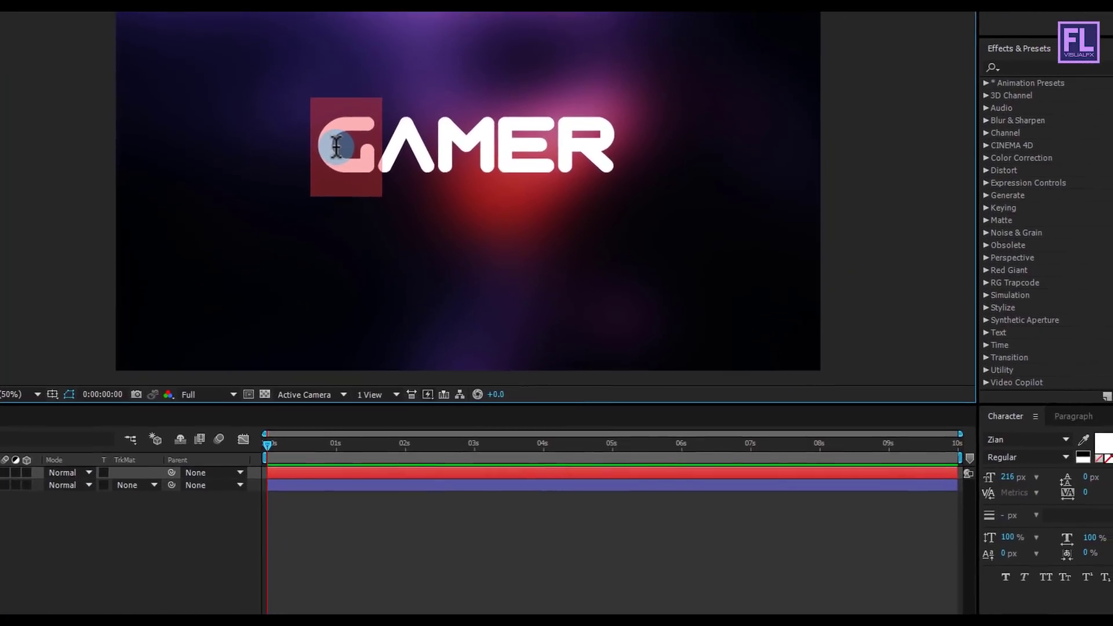
left_click(1101, 446)
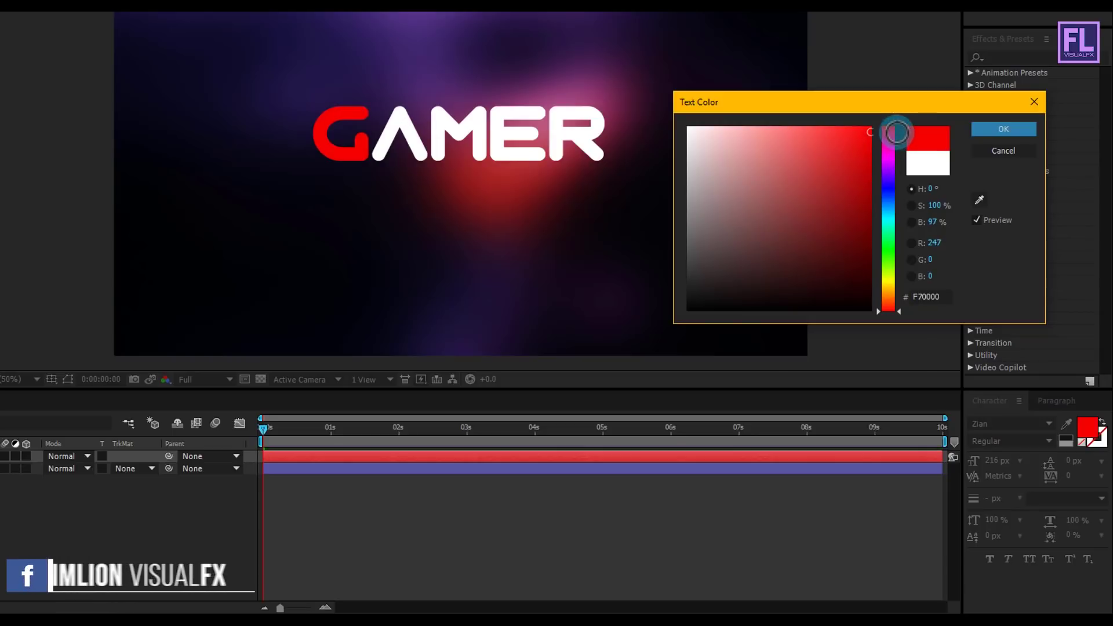
left_click(1005, 129)
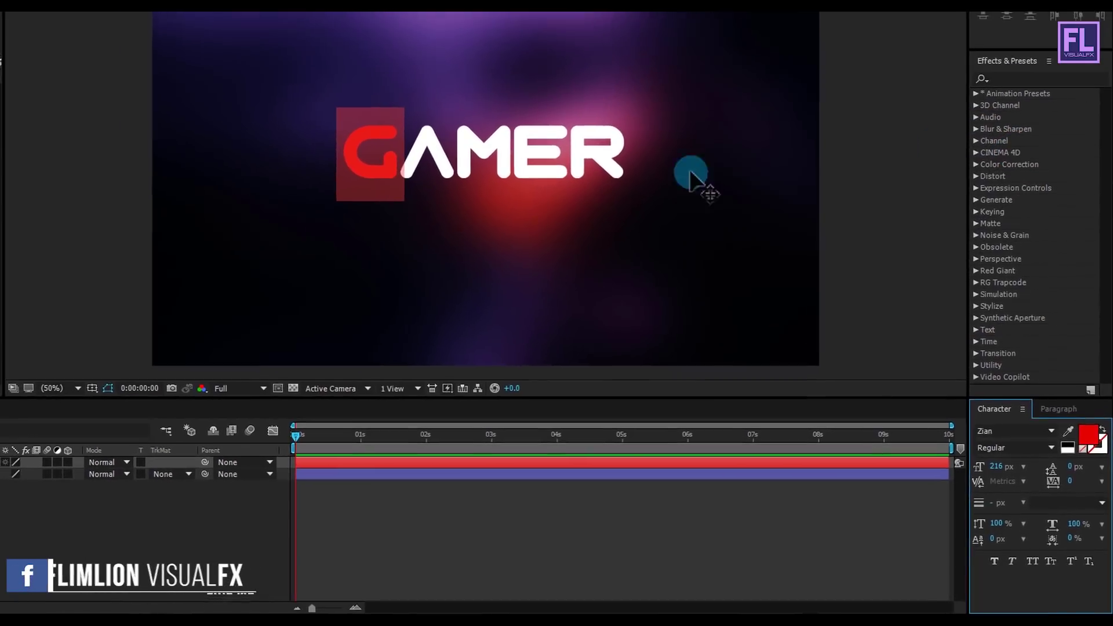
- Center the GAMER text layer horizontally and vertically in the composition
left_click(0, 463)
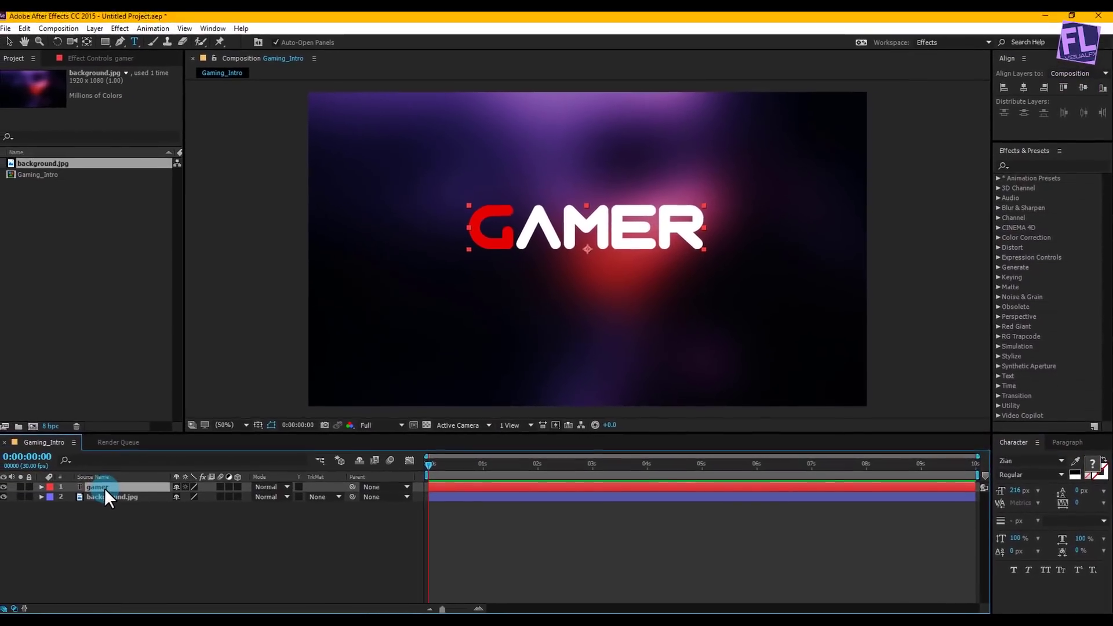
left_click(1024, 89)
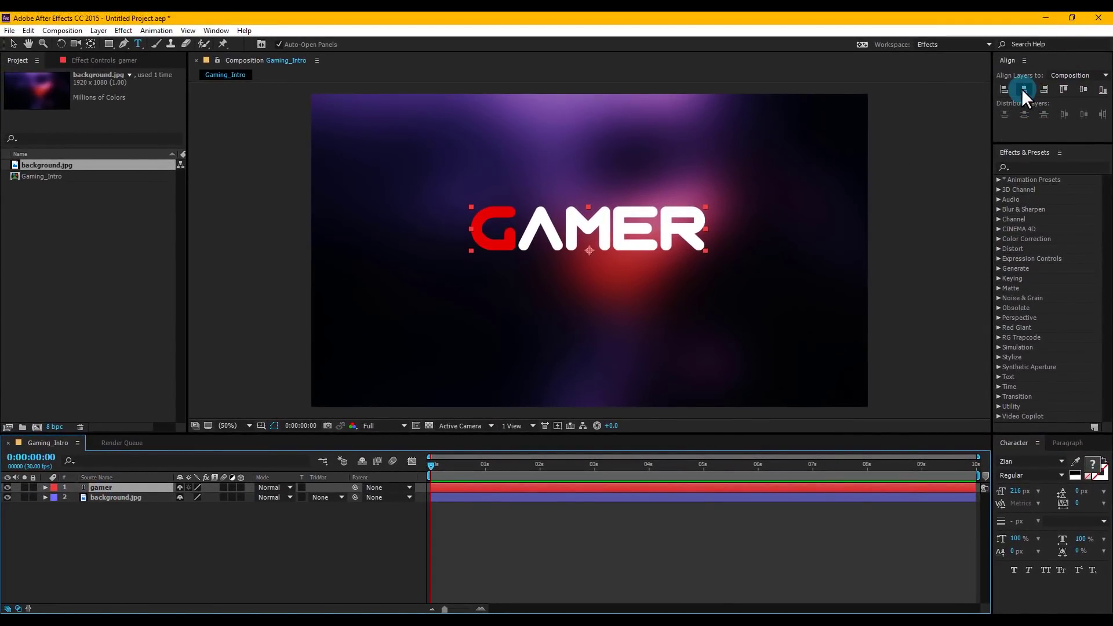
left_click(1084, 89)
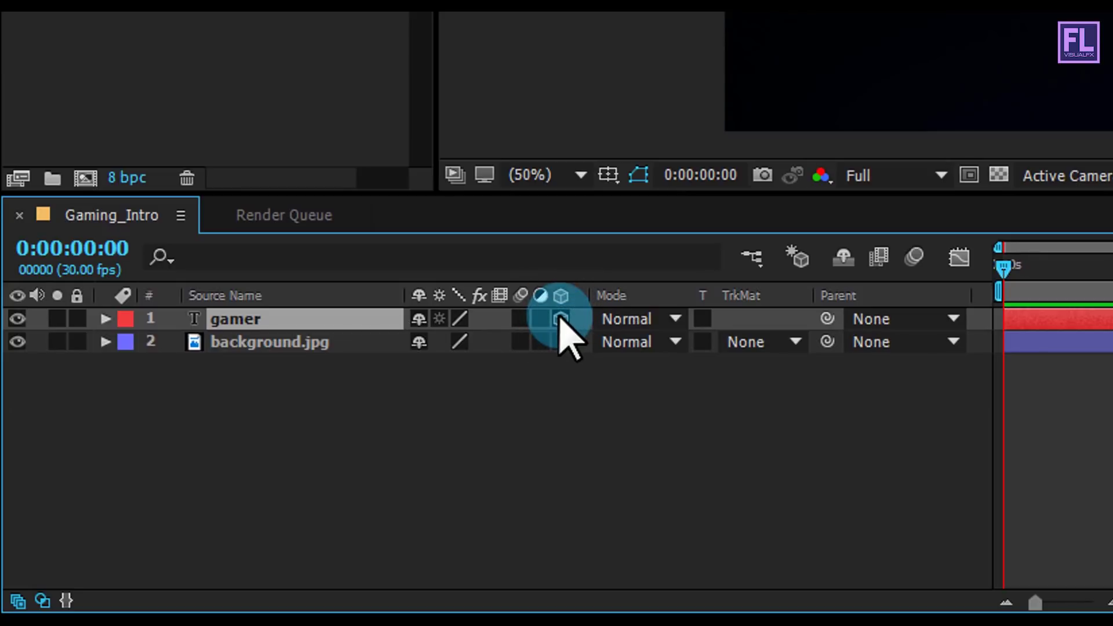
- Make the GAMER text layer 3D and give it a Tracking animator with a Tracking Amount of 225
left_click(105, 319)
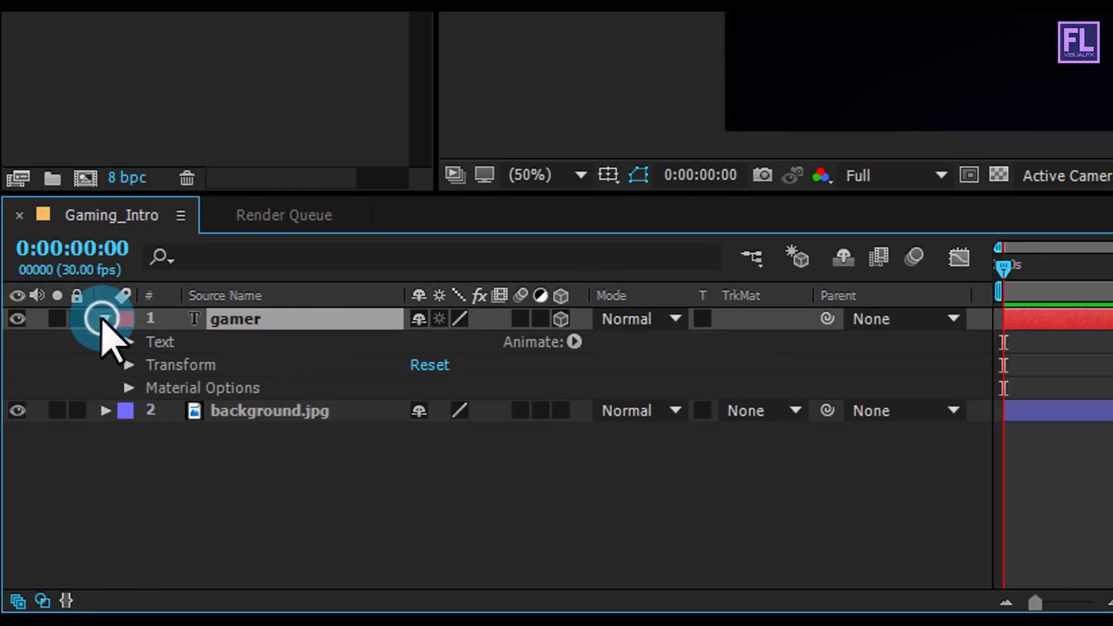
left_click(575, 342)
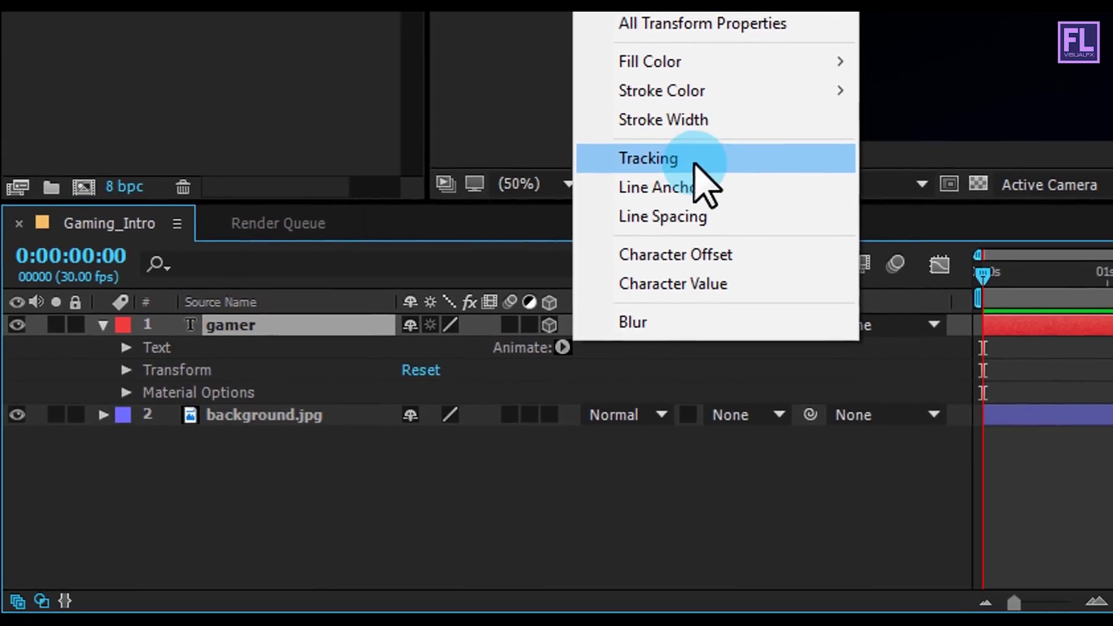
left_click(693, 150)
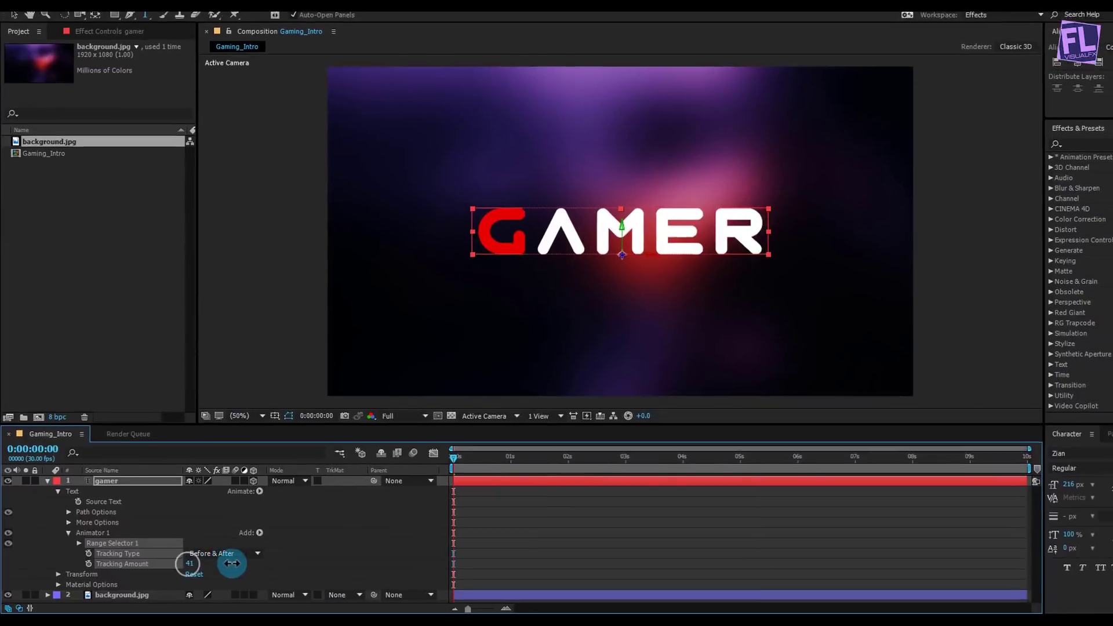
left_click_drag(221, 554, 244, 555)
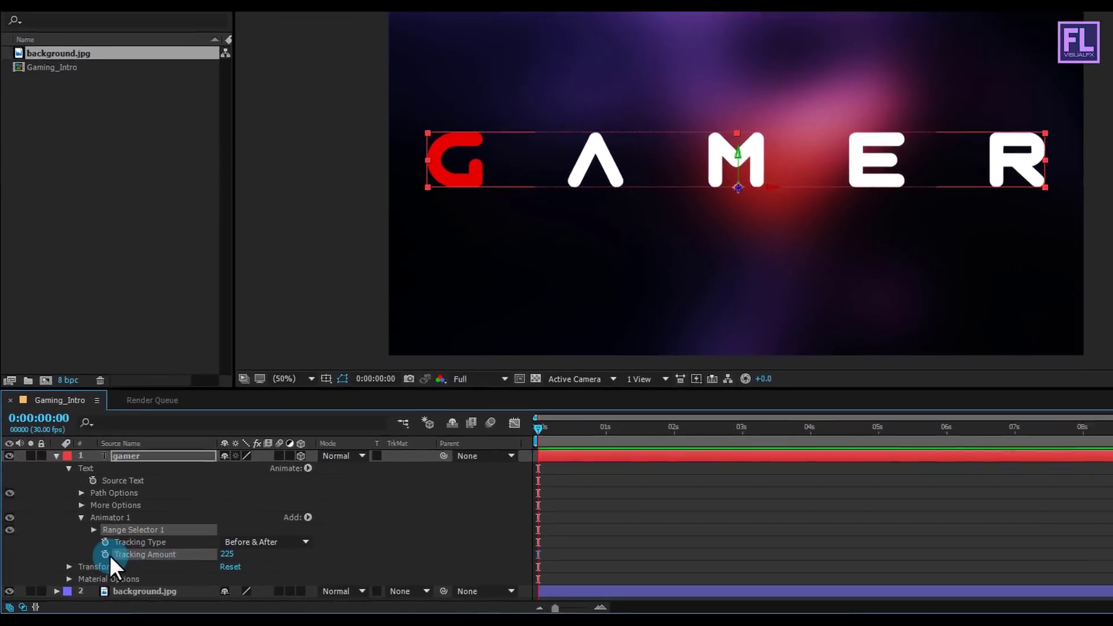
- Animate the text's Tracking Amount with keyframes from 225 at 0:00:00:00 to 0 at 0:00:01:15
left_click(84, 566)
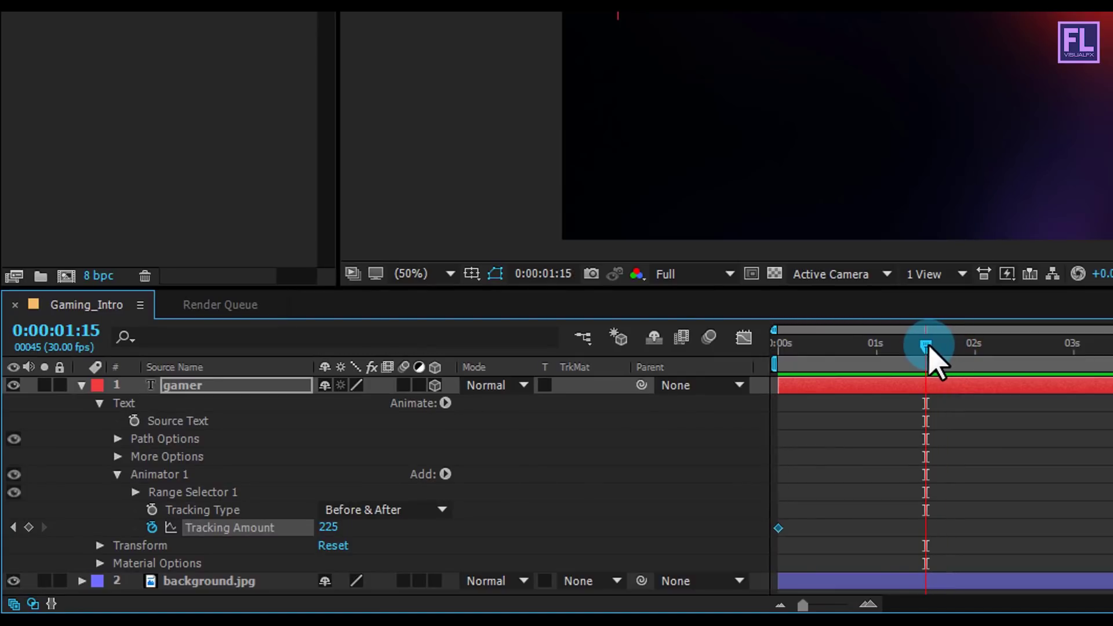
left_click(445, 529)
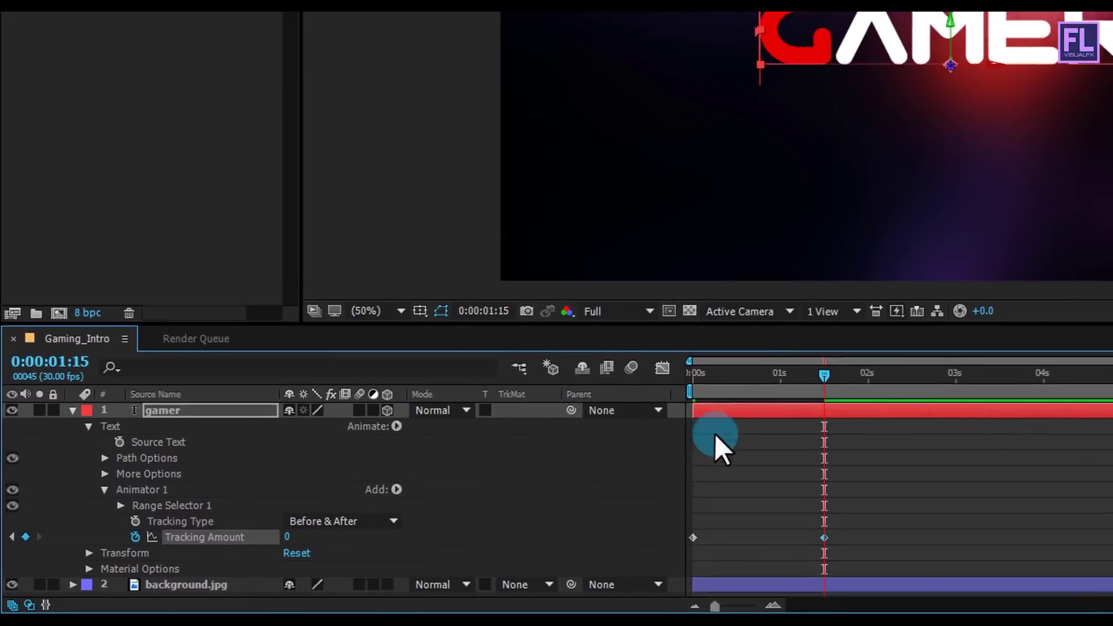
left_click(925, 344)
- Scrub through the tracking animation, return to the start and apply Easy Ease to both Tracking Amount keyframes
left_click_drag(746, 399, 729, 399)
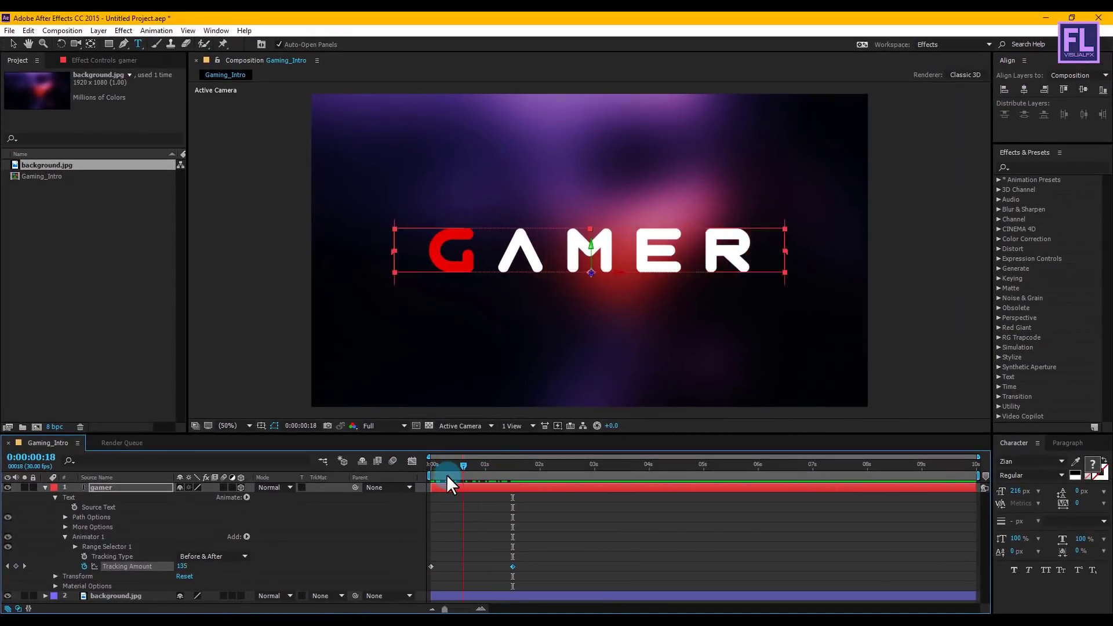
left_click_drag(447, 474, 413, 478)
left_click_drag(564, 545, 427, 571)
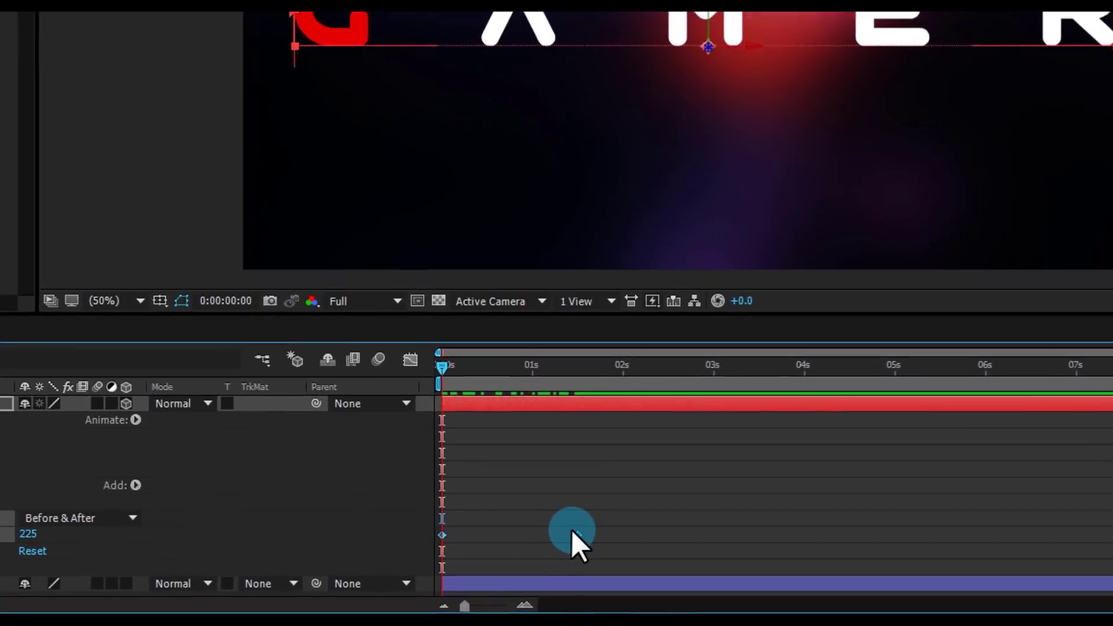
key("F9")
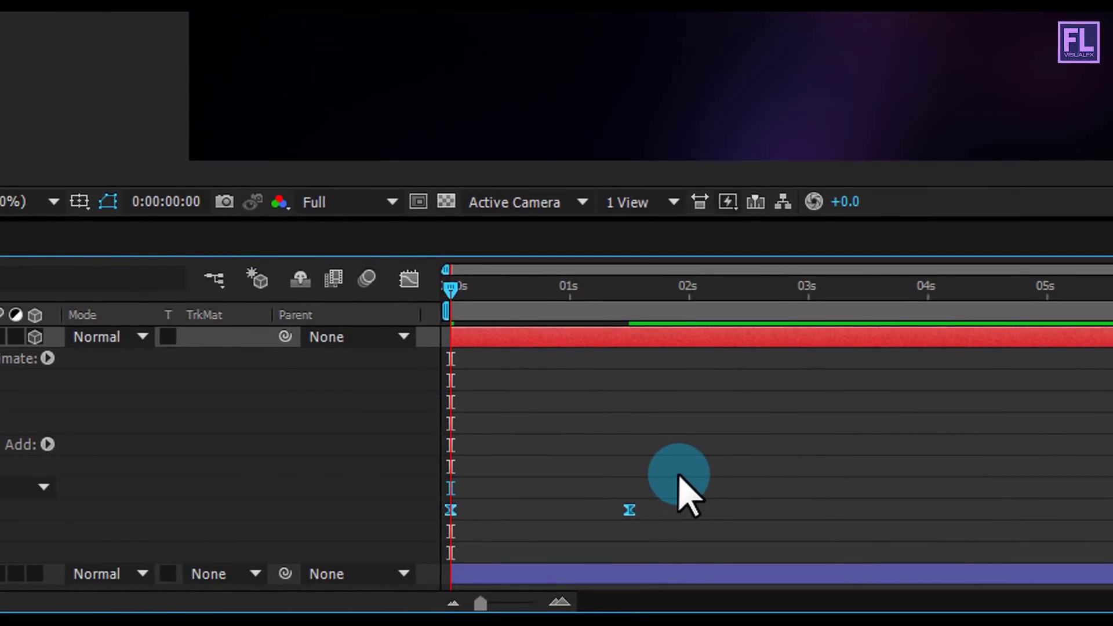
- Reshape the Tracking Amount speed graph to peak early and slow down gradually into the last keyframe
left_click(410, 280)
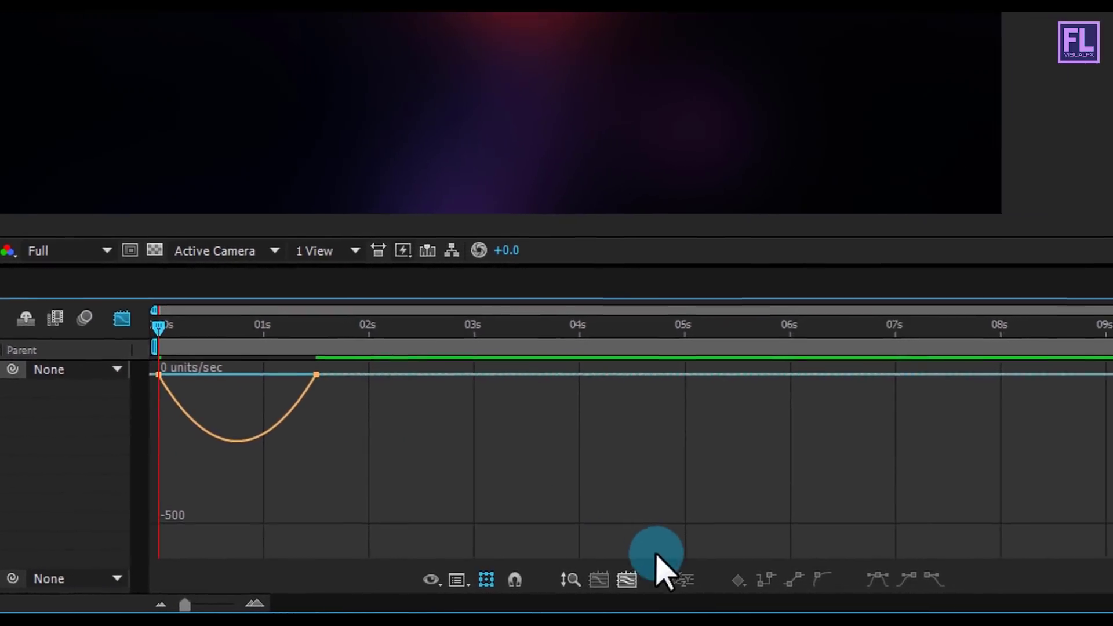
left_click(627, 580)
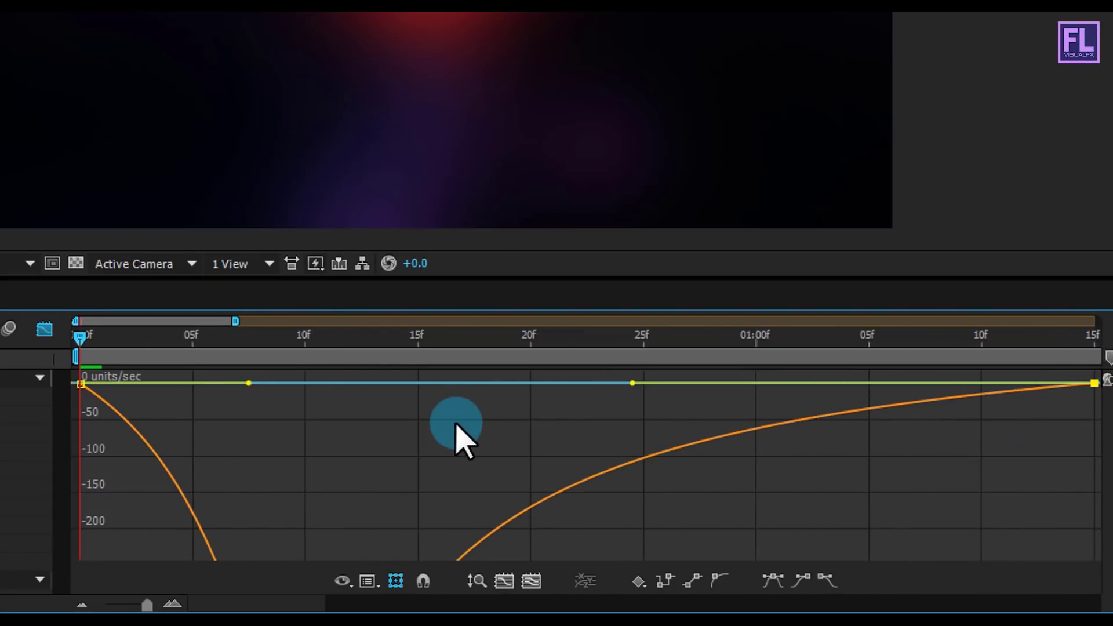
key("minus")
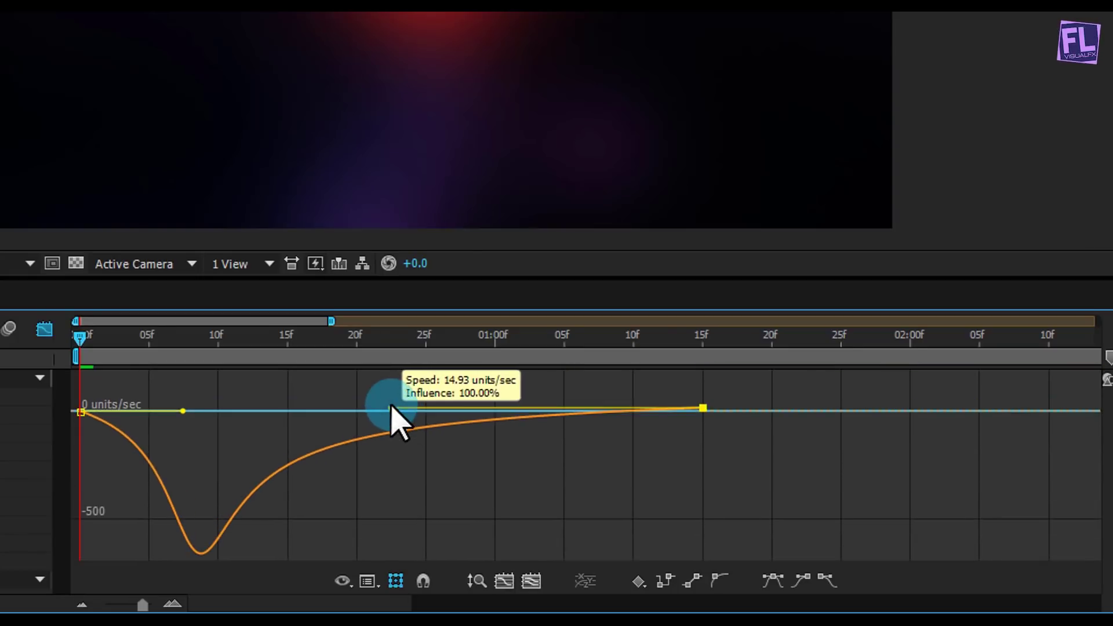
right_click(475, 488)
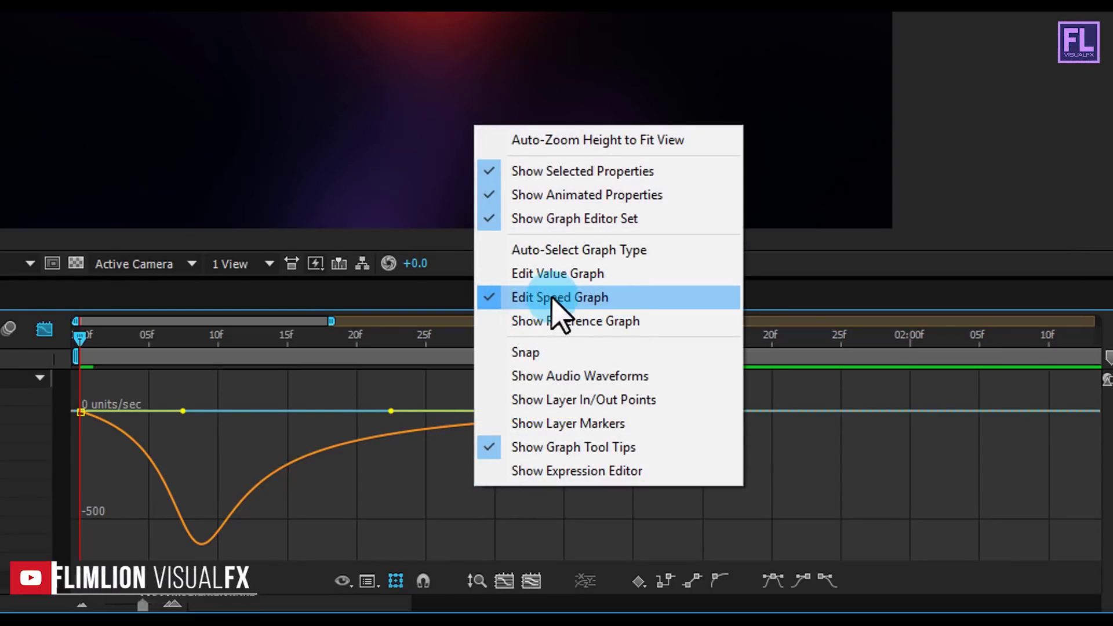
left_click(382, 509)
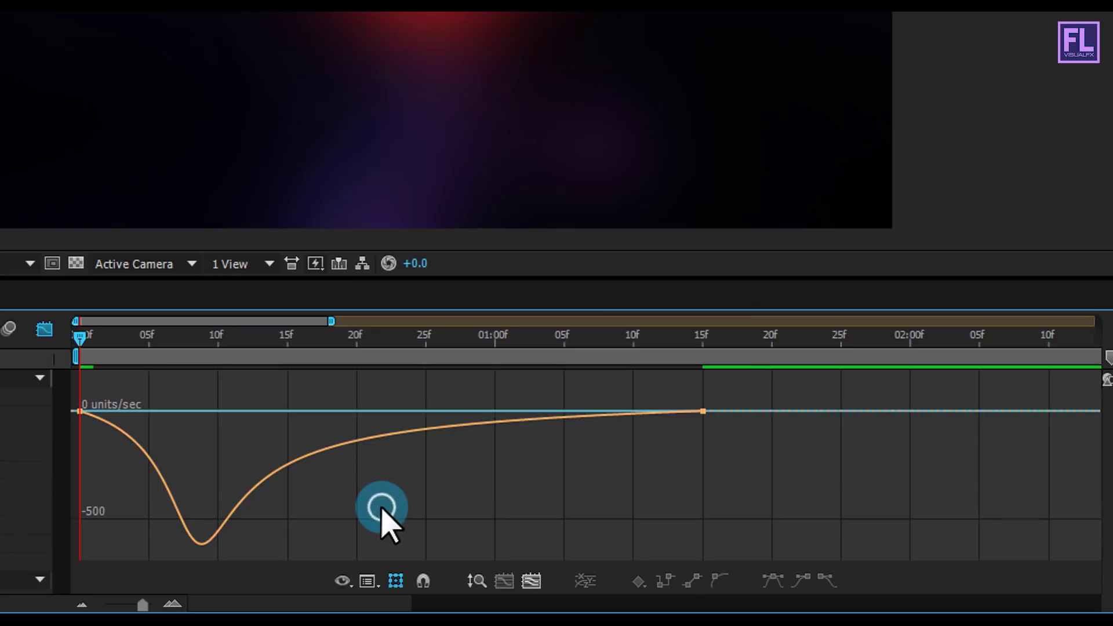
left_click(44, 329)
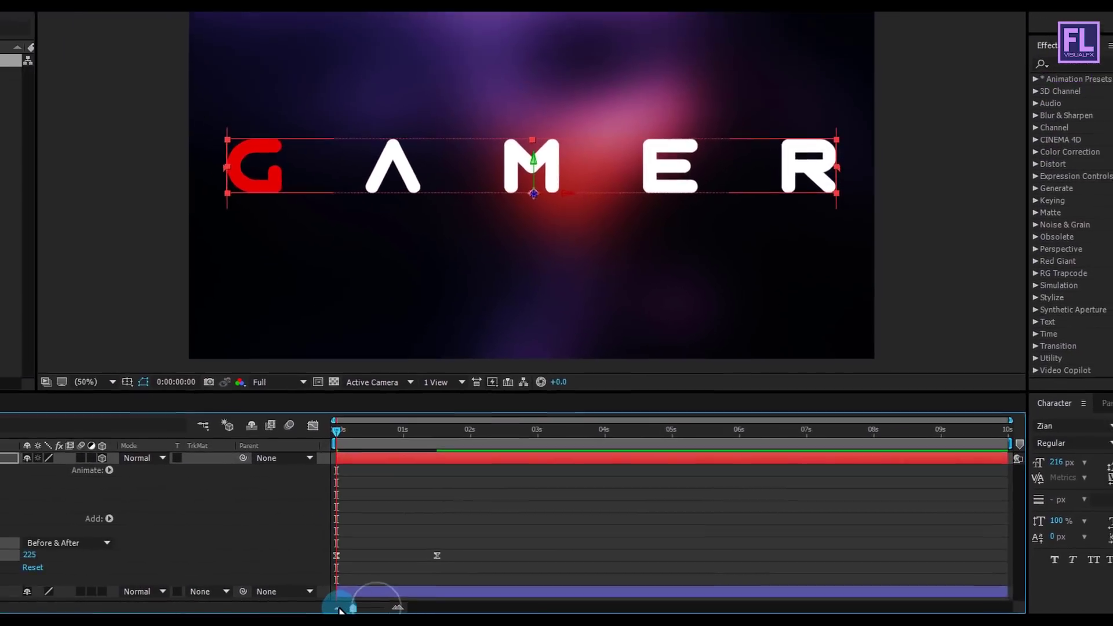
- Preview the eased letter-tracking animation from the start of the composition
left_click_drag(218, 606, 185, 606)
key("space")
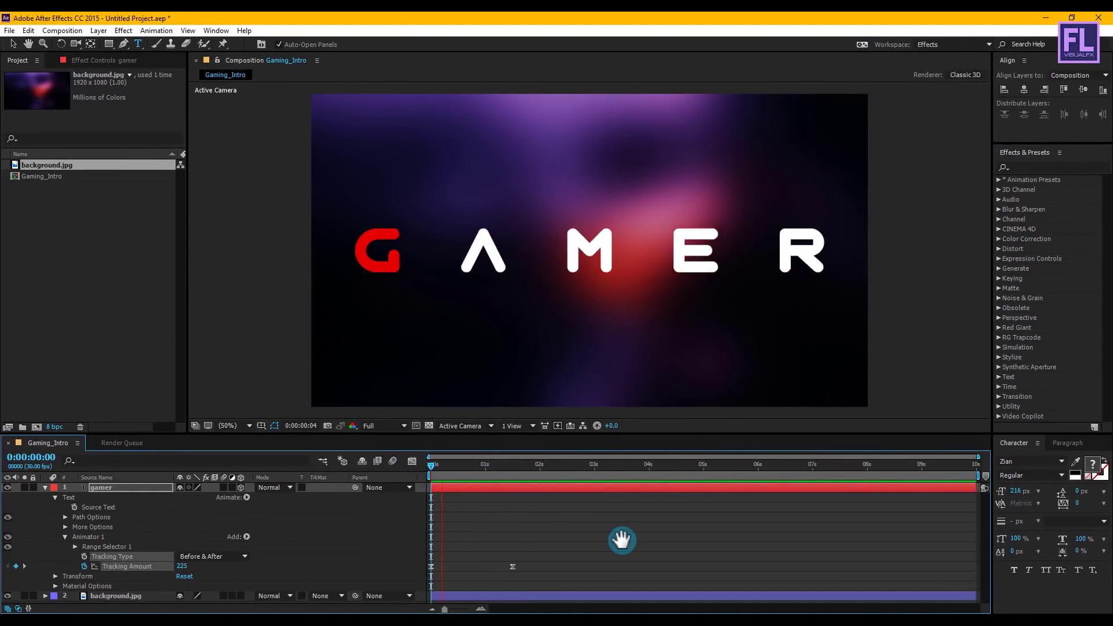
left_click_drag(443, 469, 540, 462)
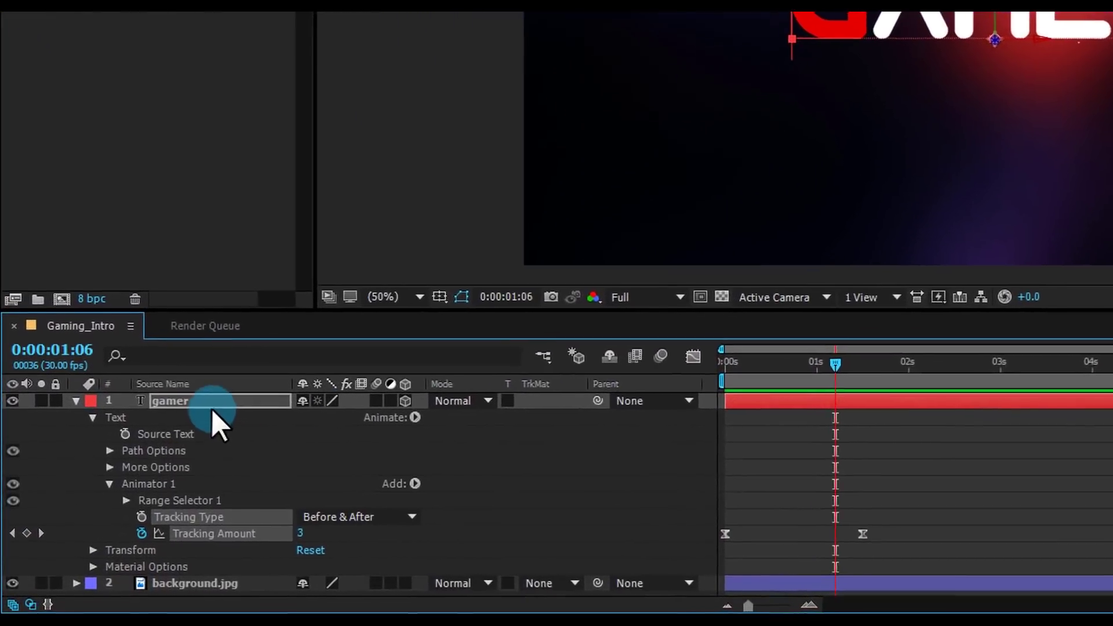
- Add a Position keyframe to the gamer text layer at 0:00:00:00 with the Z value set to -2717
left_click(206, 404)
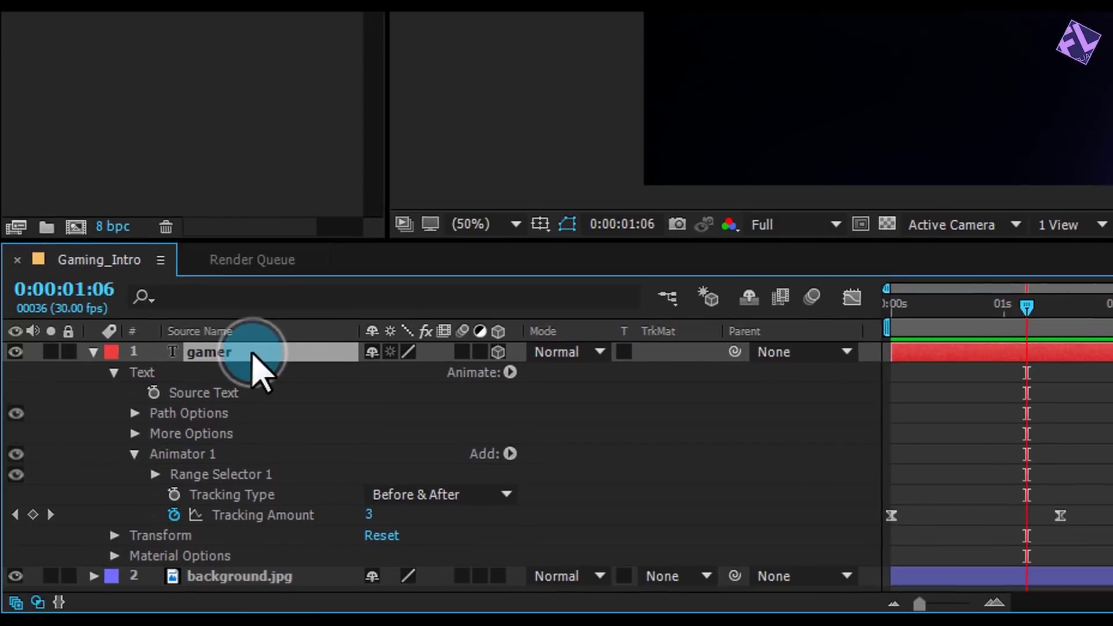
key("p")
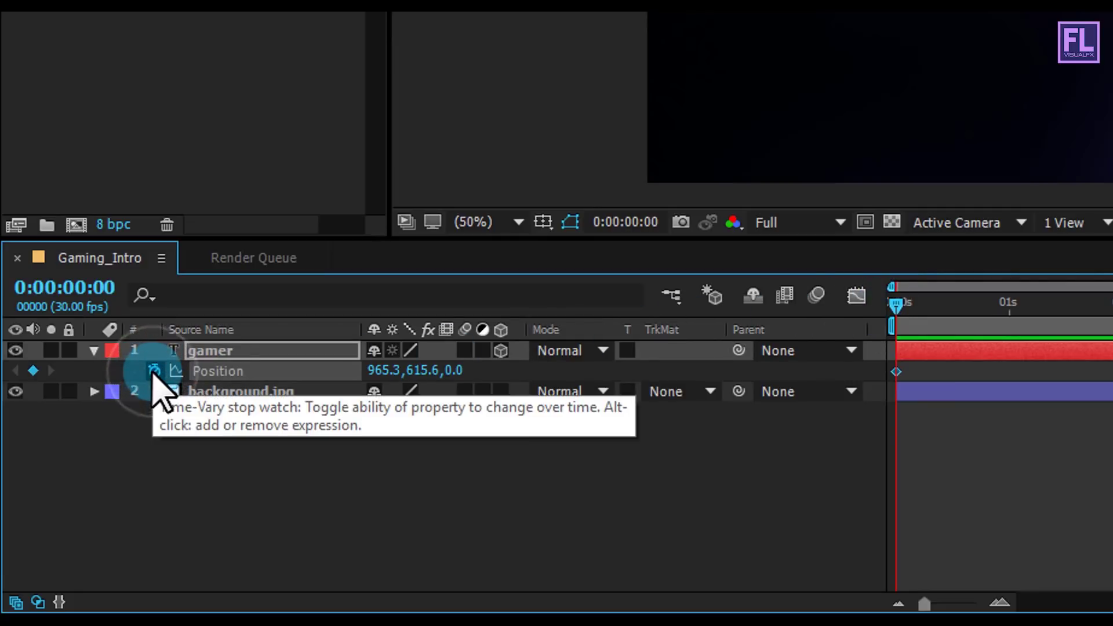
left_click_drag(454, 371, 159, 393)
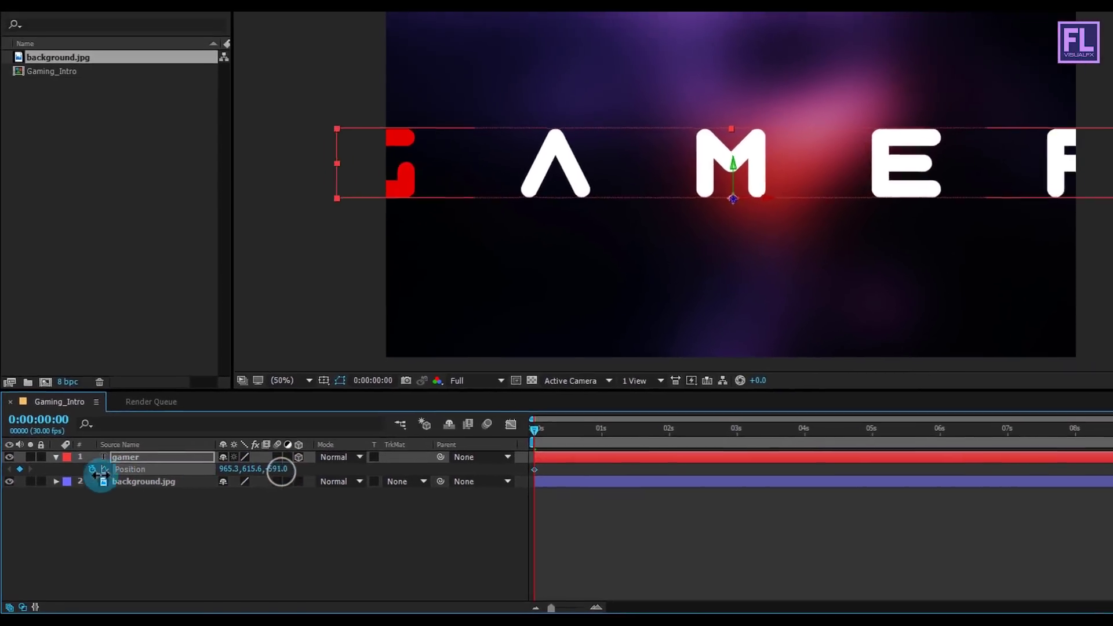
left_click_drag(100, 475, 102, 504)
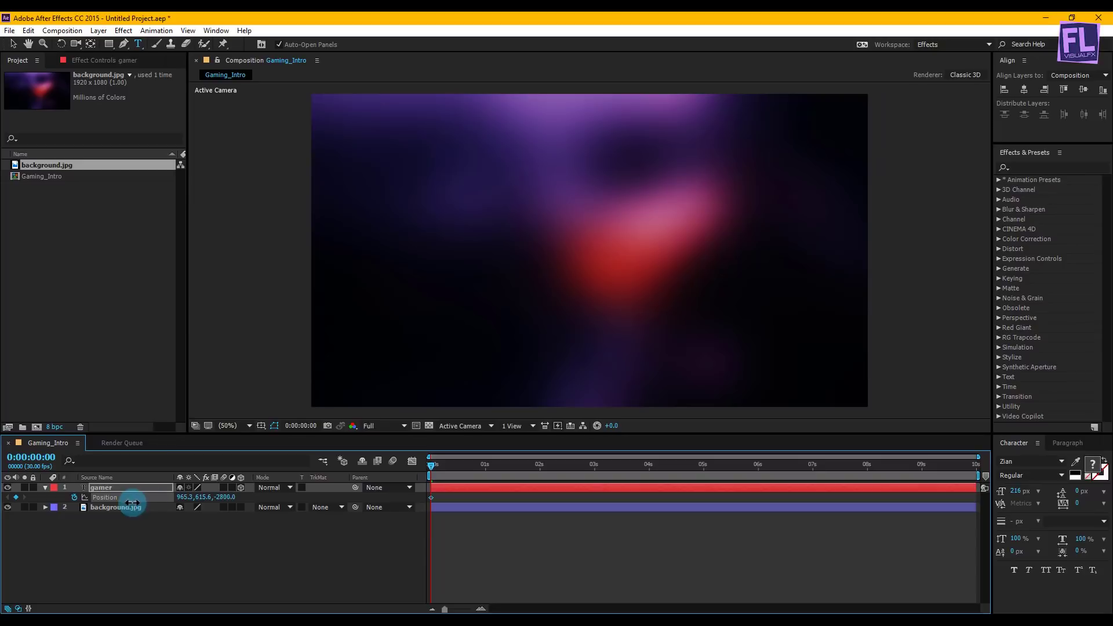
left_click_drag(372, 507, 217, 509)
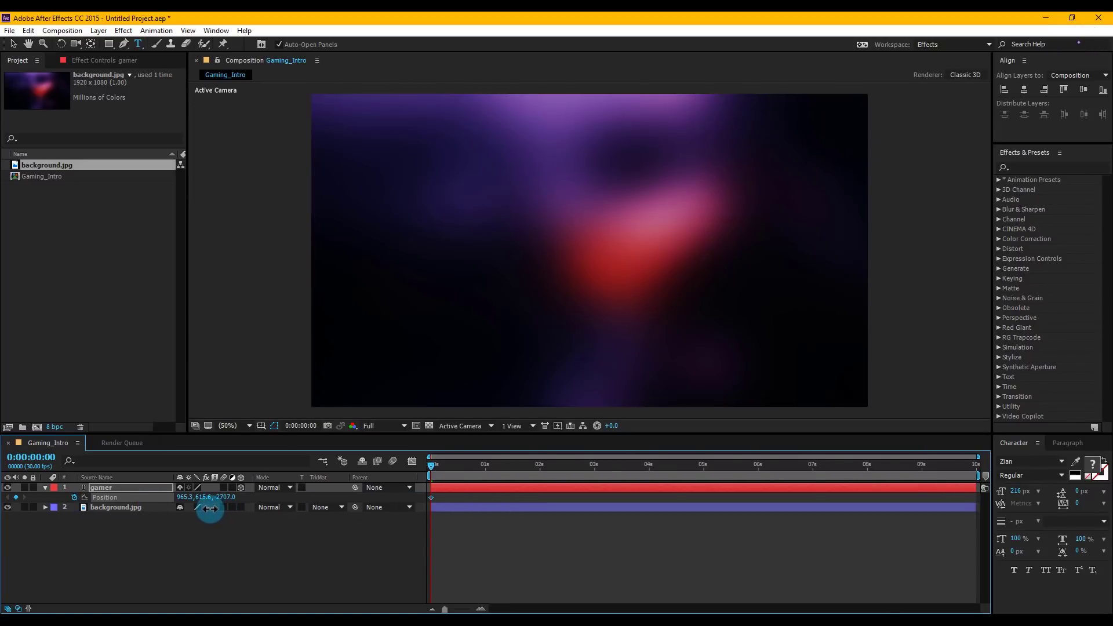
- Add a second Position keyframe at 0:00:00:20 with the text's Z value set to 0
left_click_drag(437, 462, 465, 465)
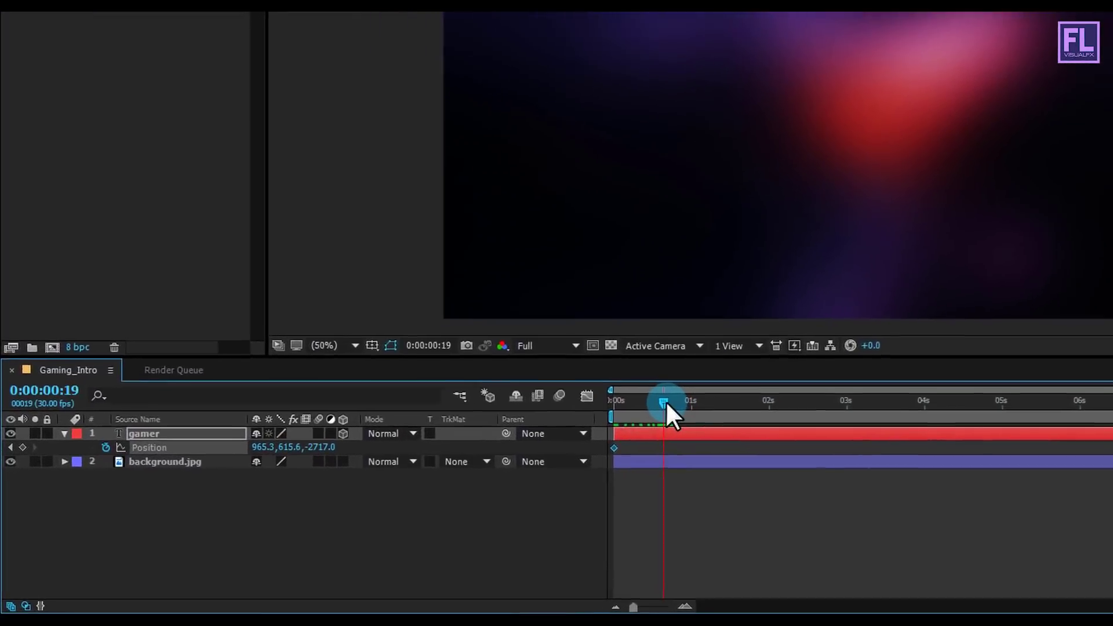
left_click_drag(660, 406, 662, 406)
left_click(318, 448)
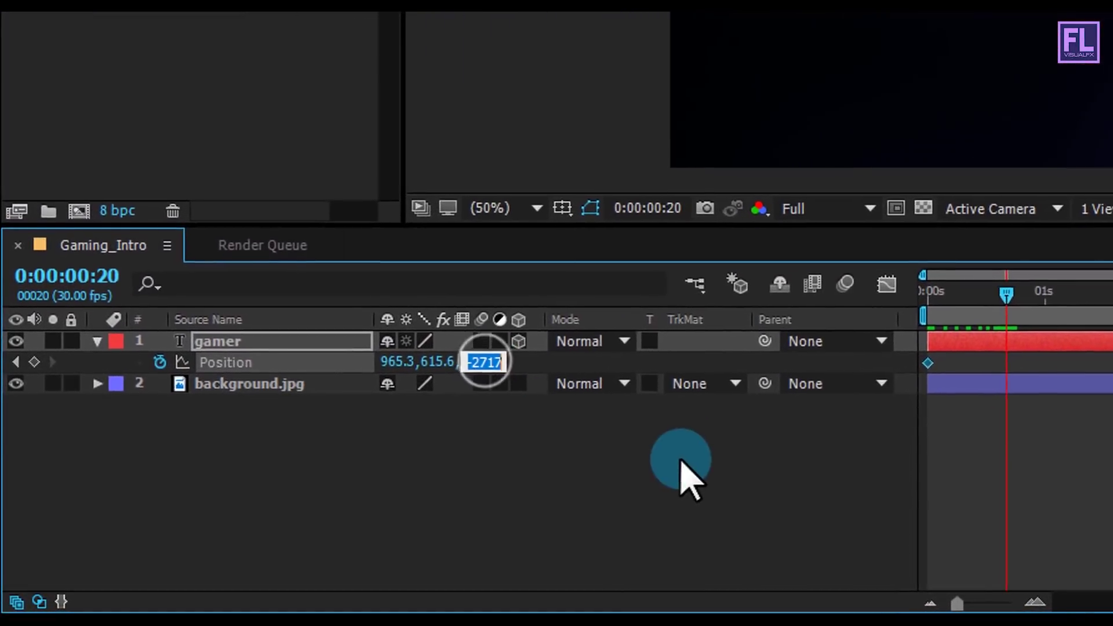
type("0")
key("Return")
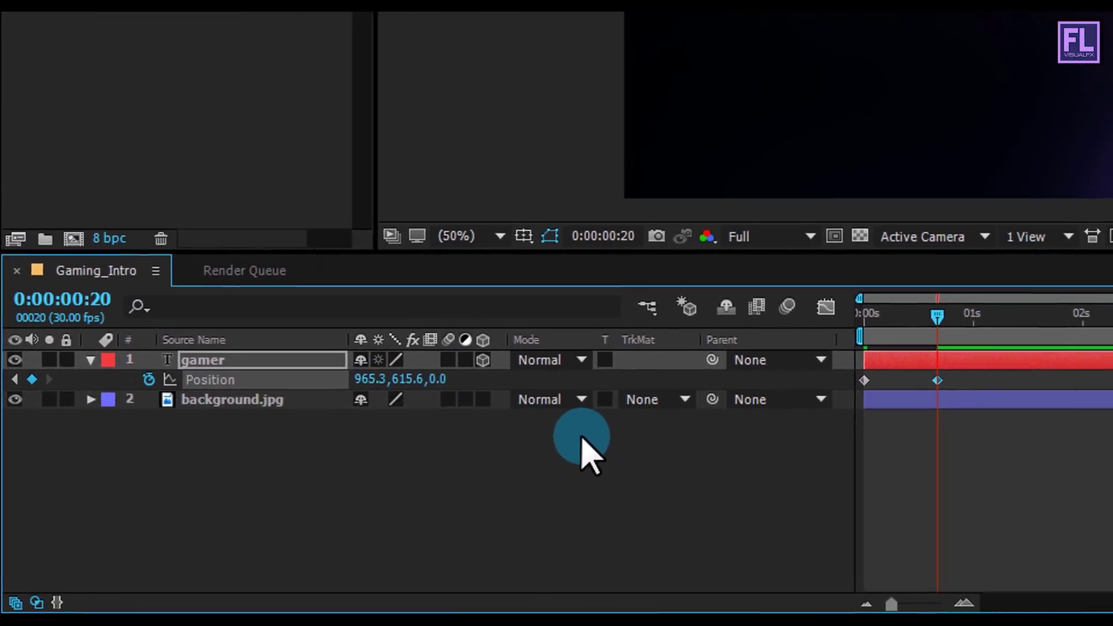
- Preview the text's Position animation from the start of the composition and return to the first frame
left_click_drag(940, 316, 827, 323)
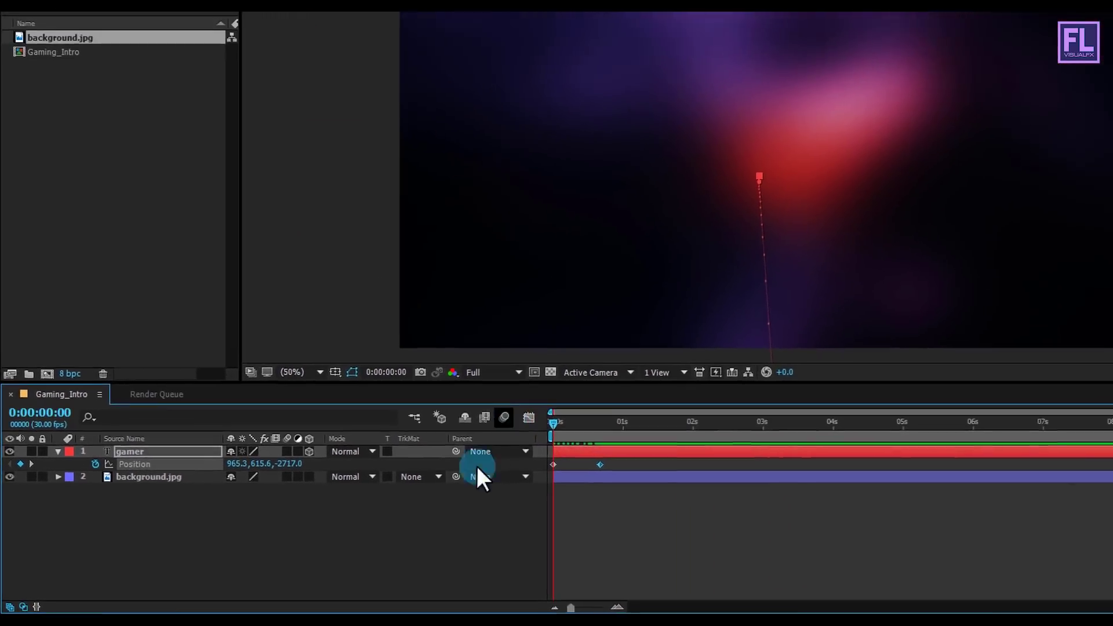
key("space")
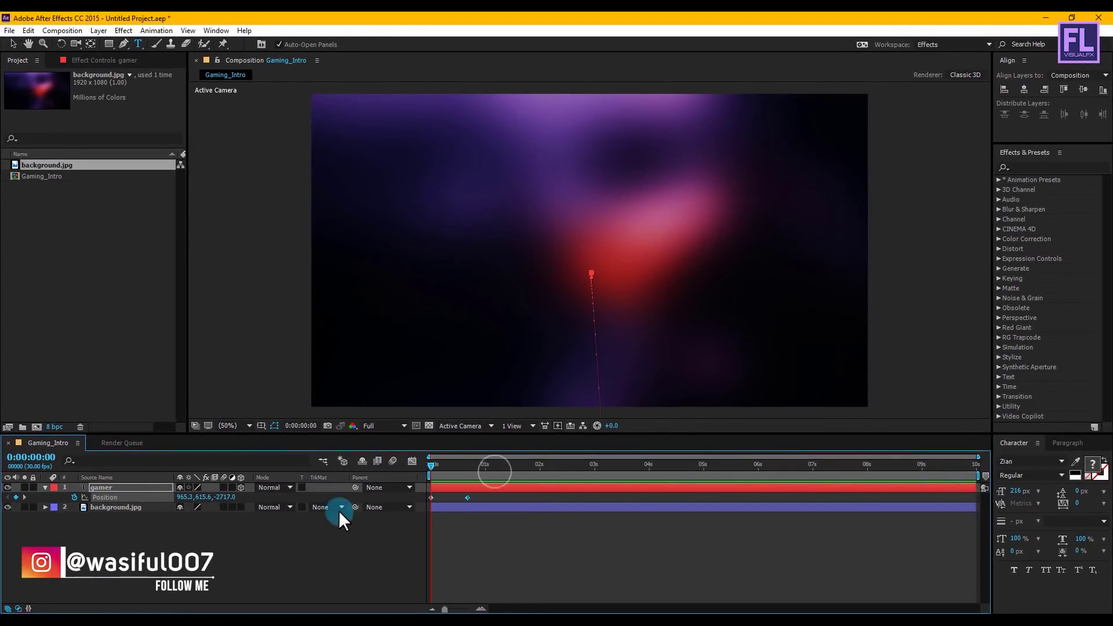
left_click(495, 467)
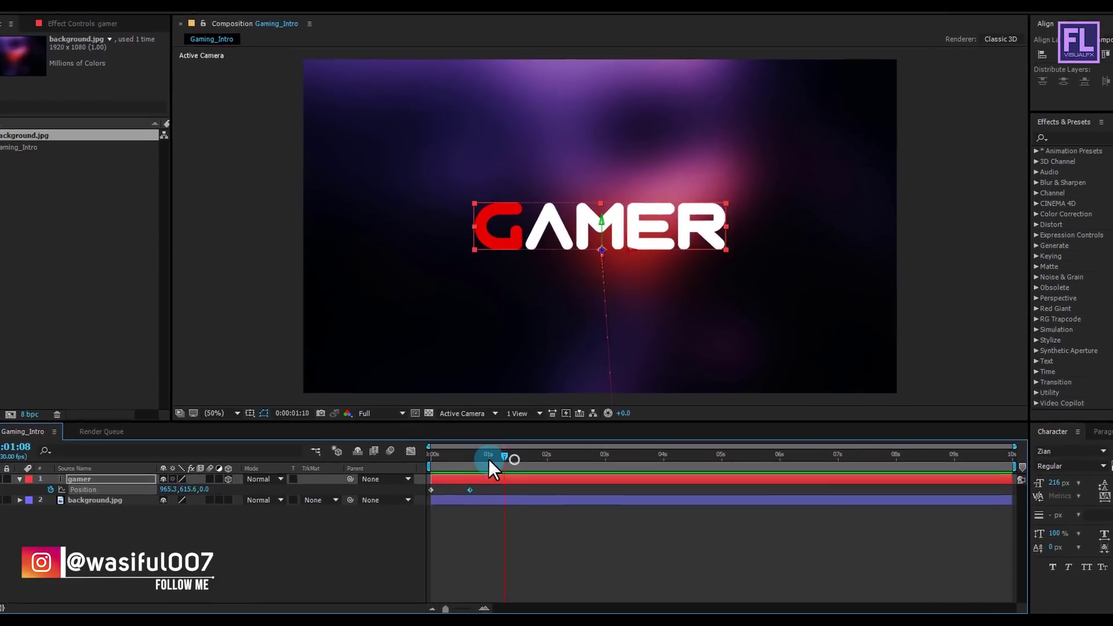
left_click_drag(489, 460, 433, 460)
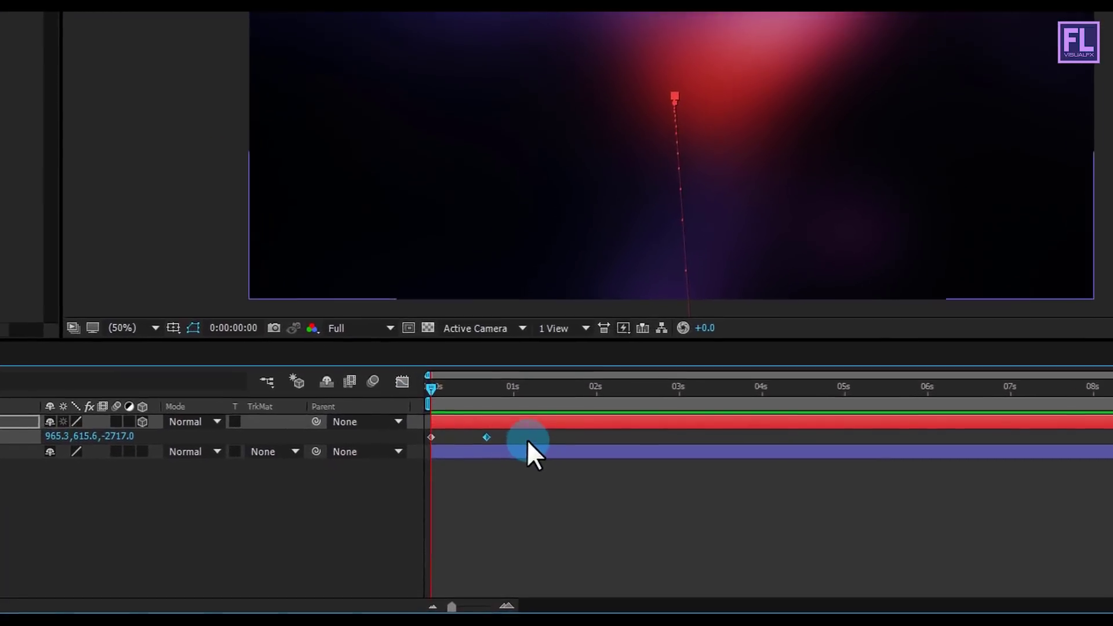
- Apply Easy Ease to both Position keyframes of the gamer text layer
left_click(469, 490)
left_click_drag(533, 416, 428, 407)
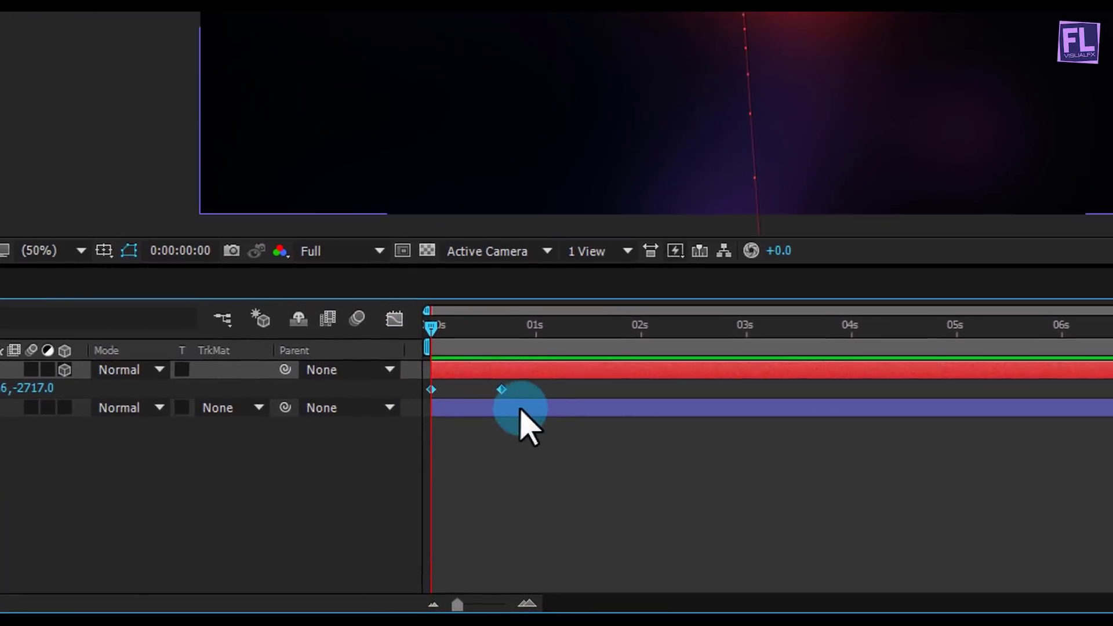
key("F9")
- Reshape the Position speed graph to peak early and slow gradually into the last keyframe, and preview the eased motion
left_click(394, 313)
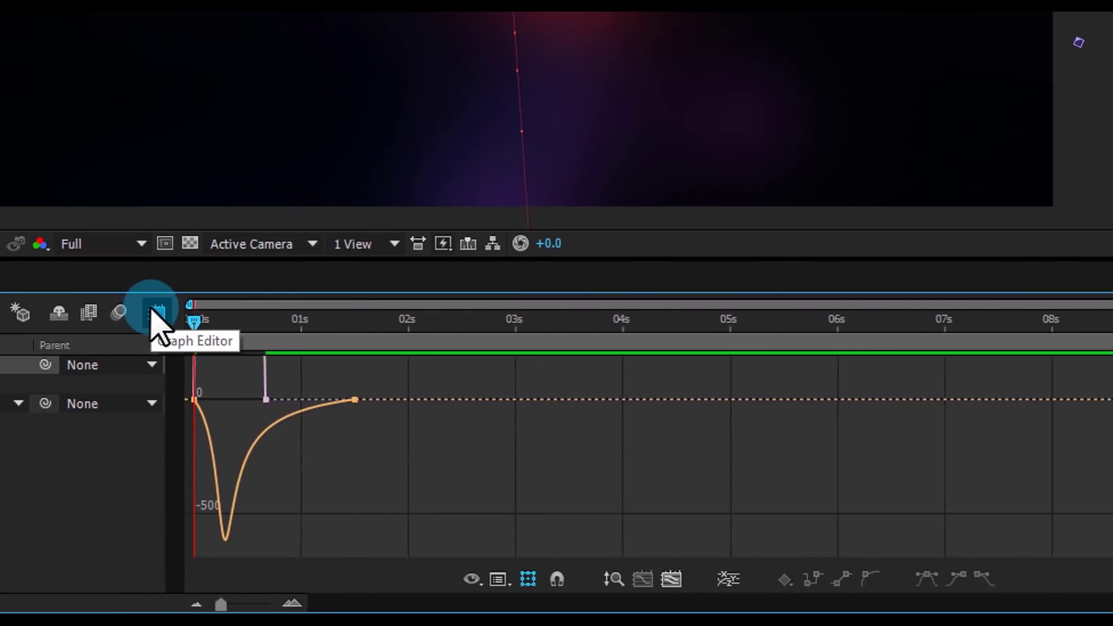
left_click(671, 579)
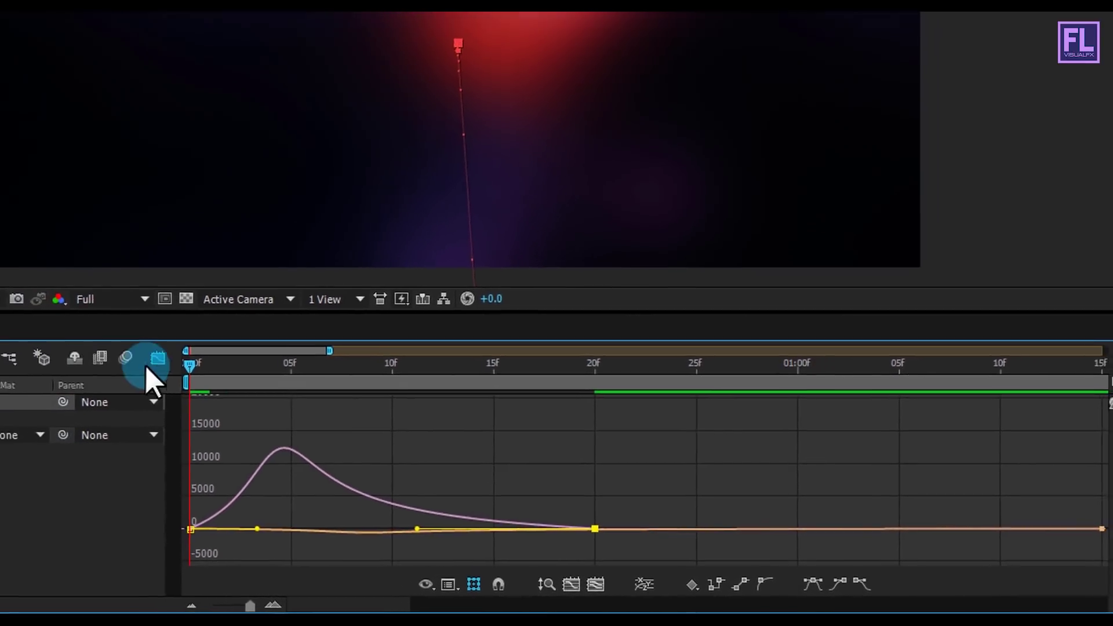
left_click(151, 363)
left_click_drag(248, 607, 217, 610)
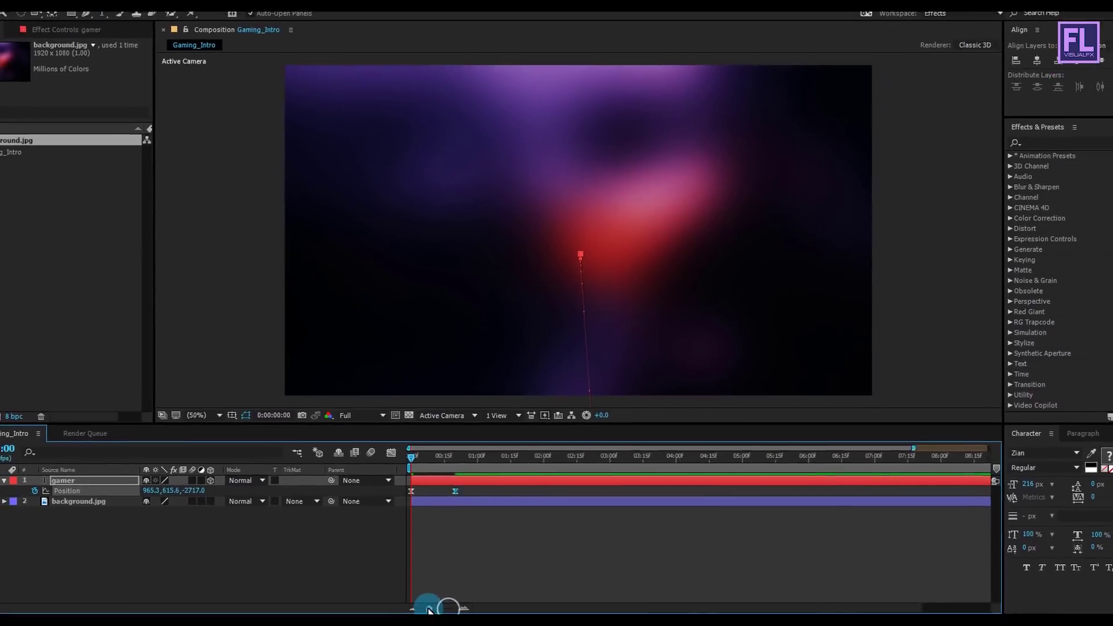
left_click_drag(428, 608, 414, 599)
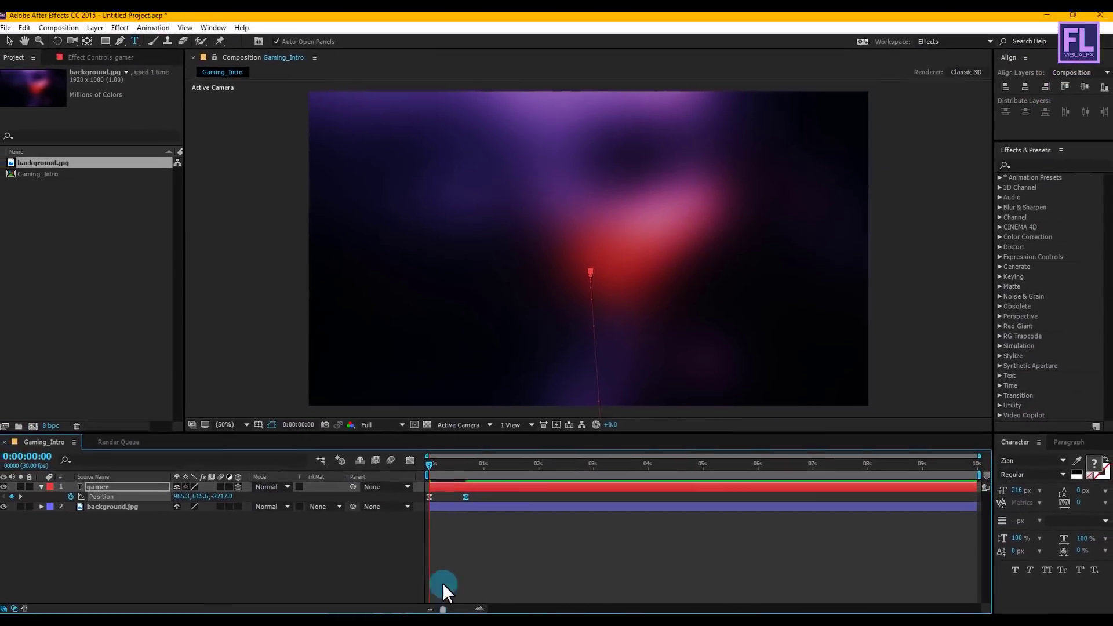
key("space")
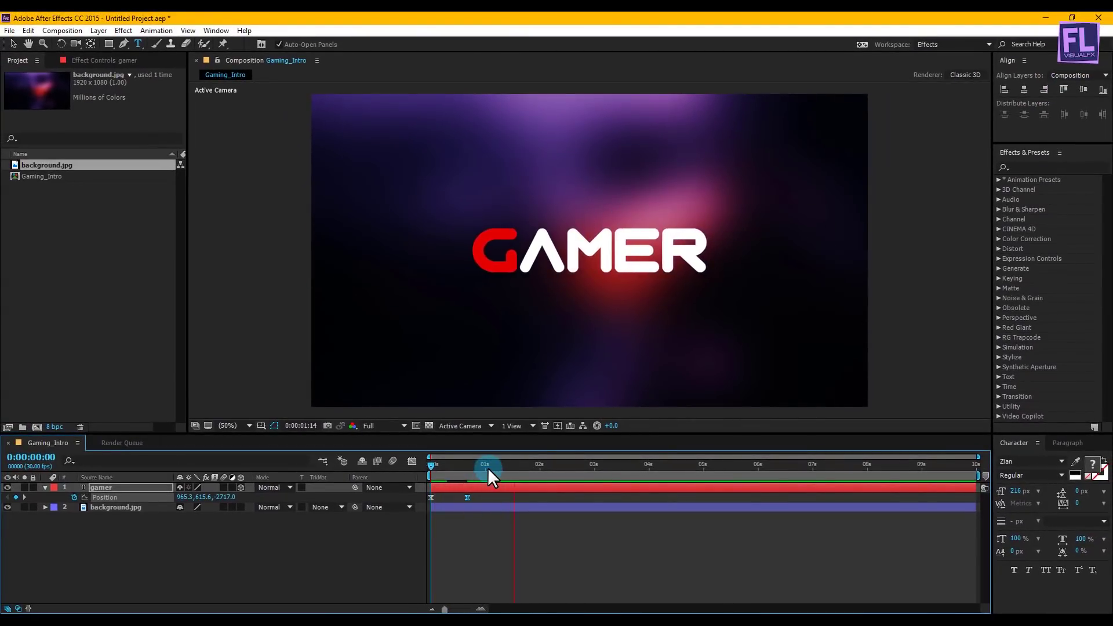
left_click_drag(432, 463, 492, 470)
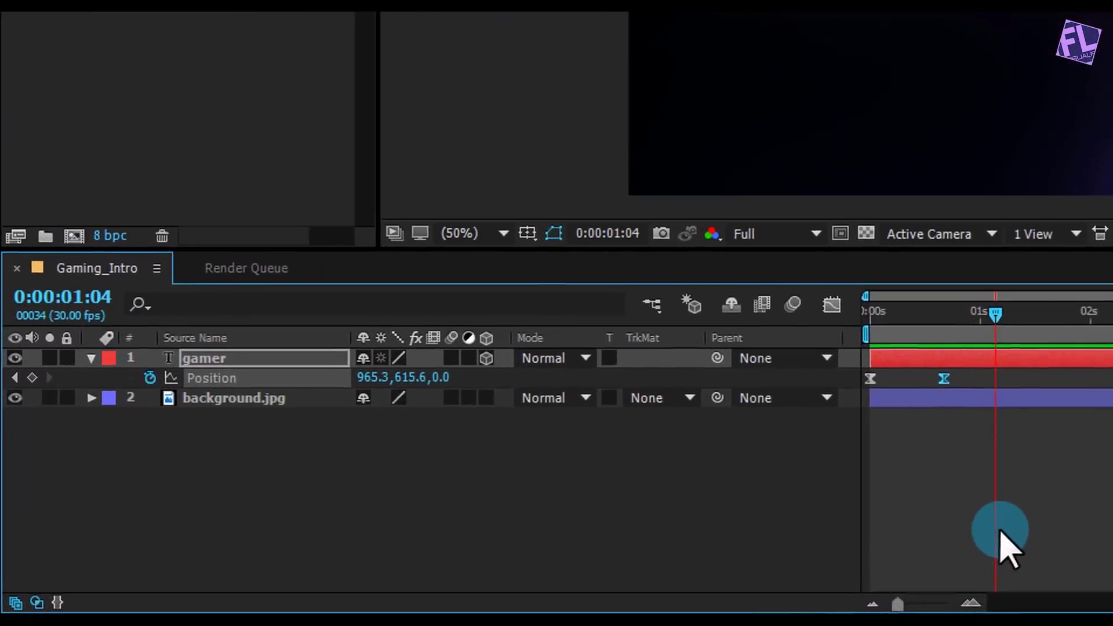
- Enable motion blur for the gamer layer and the composition, and preview the blurred title animation from the start
left_click(149, 436)
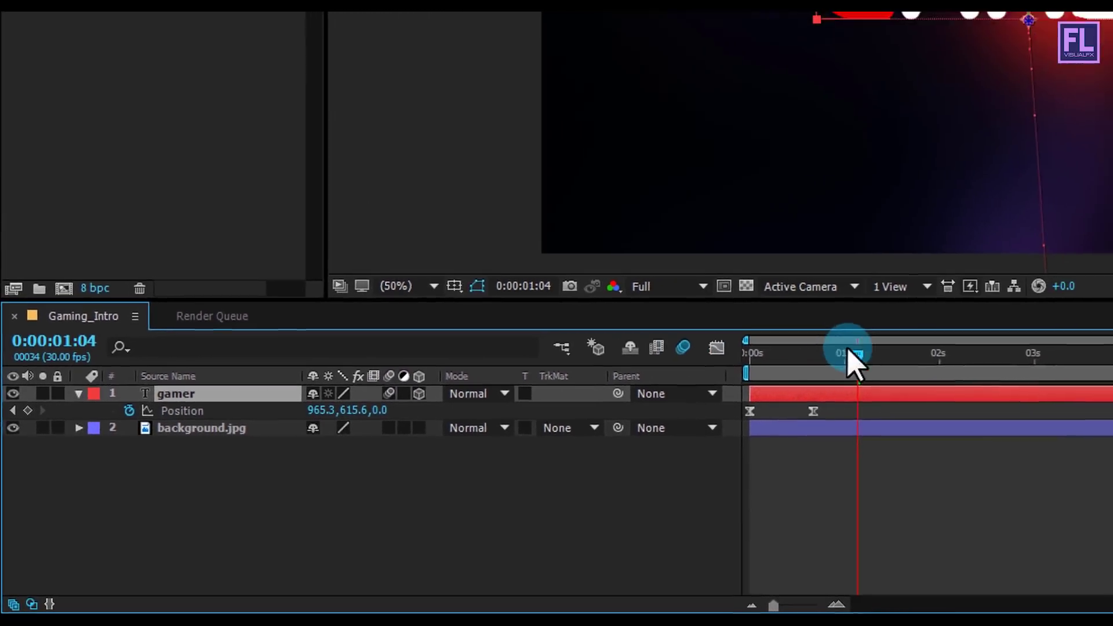
left_click_drag(1093, 285, 957, 283)
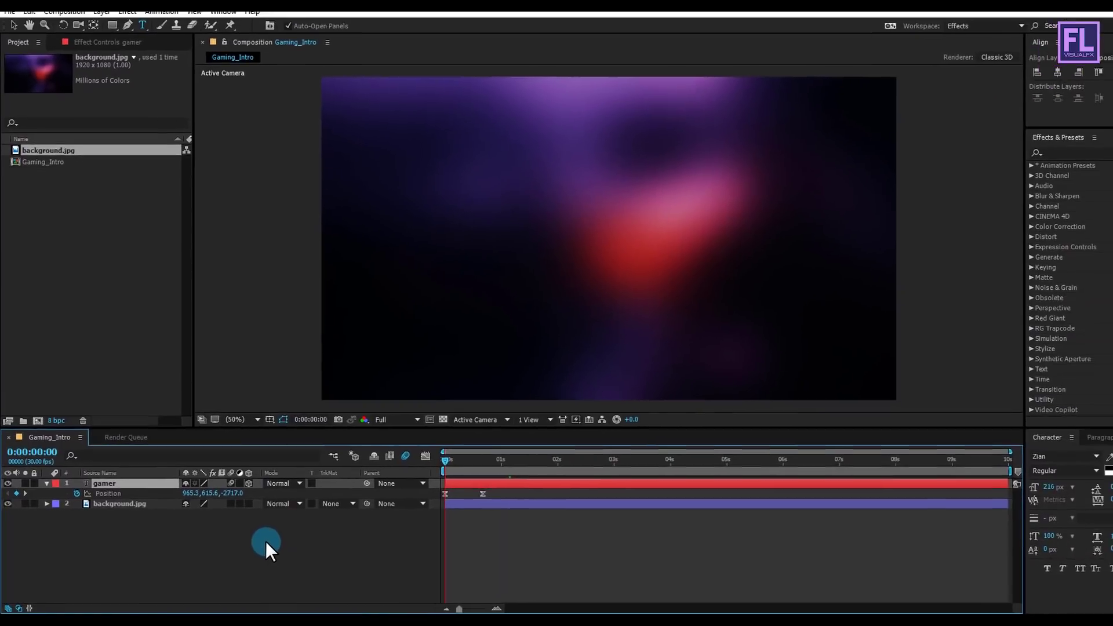
key("space")
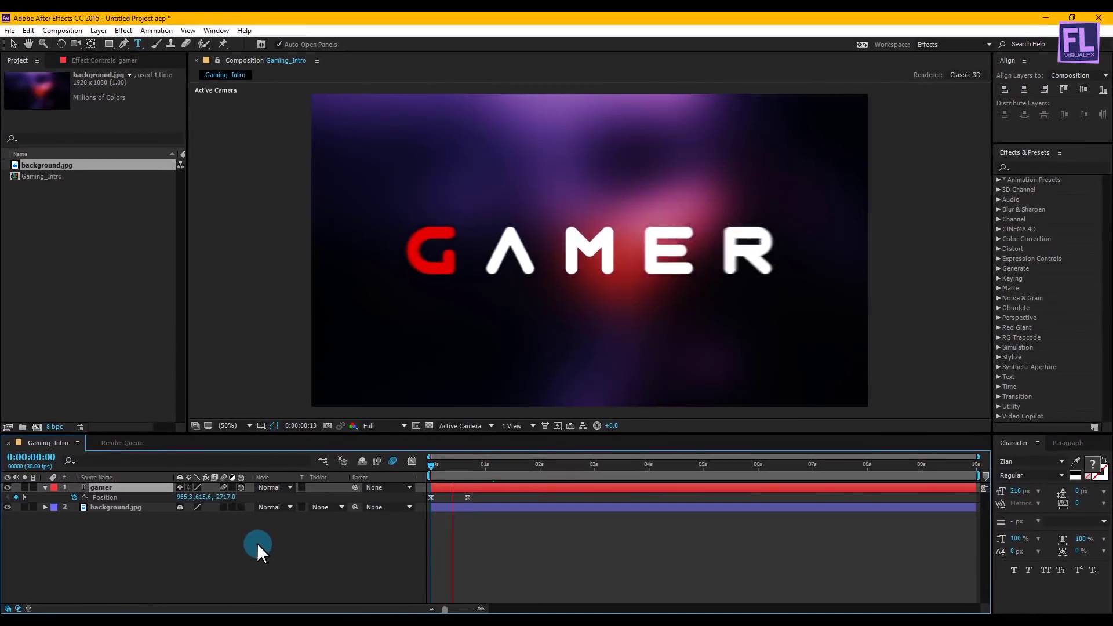
left_click_drag(488, 466, 430, 466)
key("space")
mouse_move(492, 475)
left_mouse_down()
mouse_move(425, 475)
mouse_move(488, 472)
left_mouse_up()
key("space")
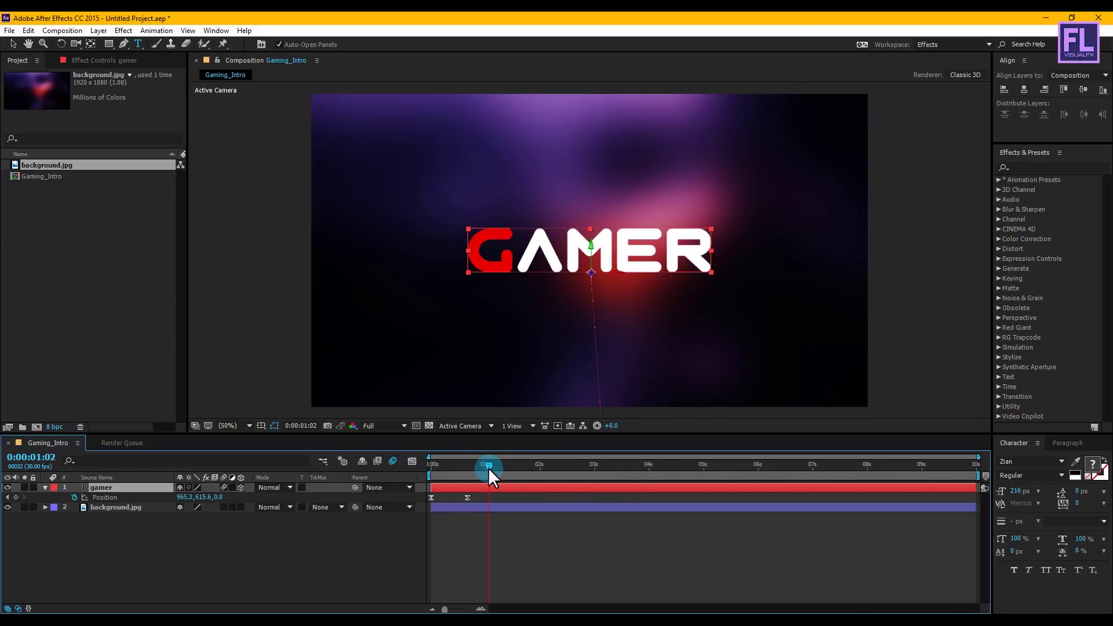
- Find the CC Pixel Polly effect and apply it to the gamer text layer
left_click(46, 487)
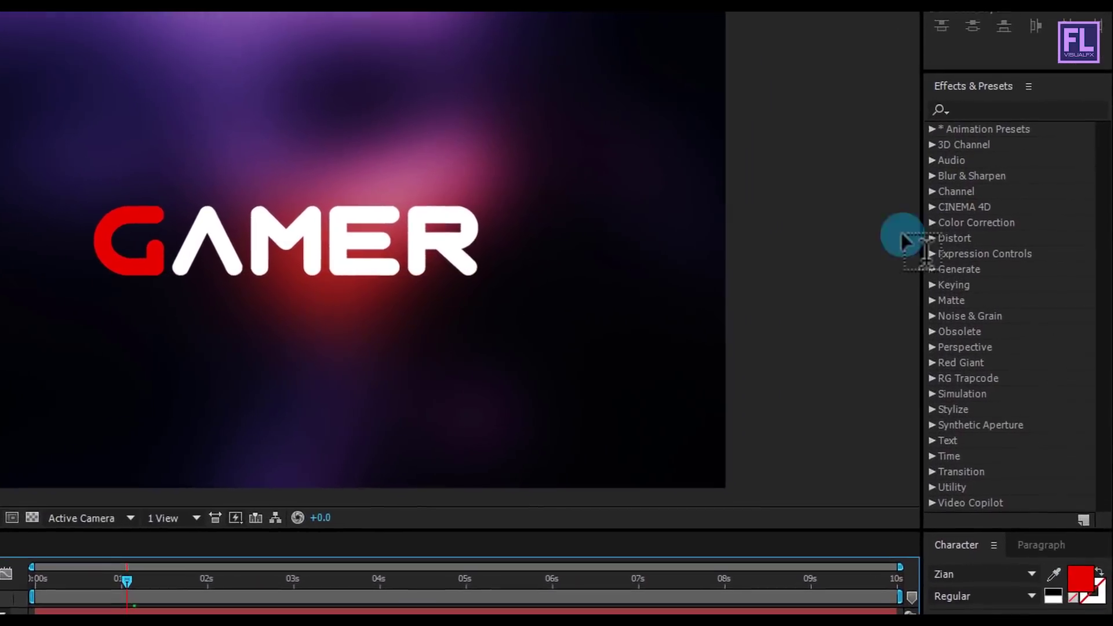
left_click(1018, 132)
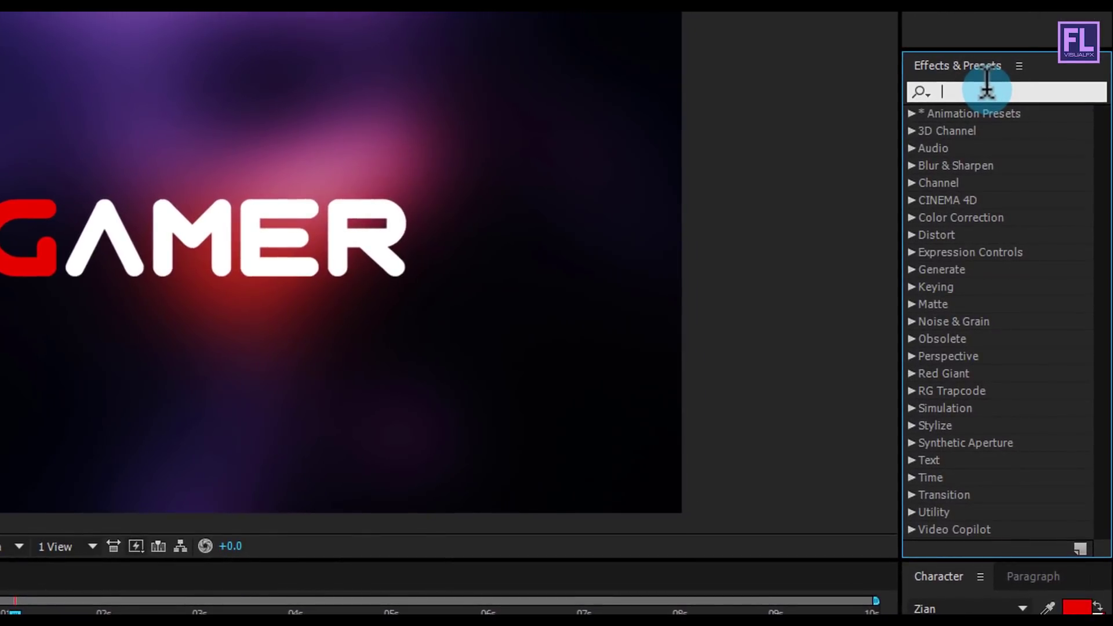
type("cc")
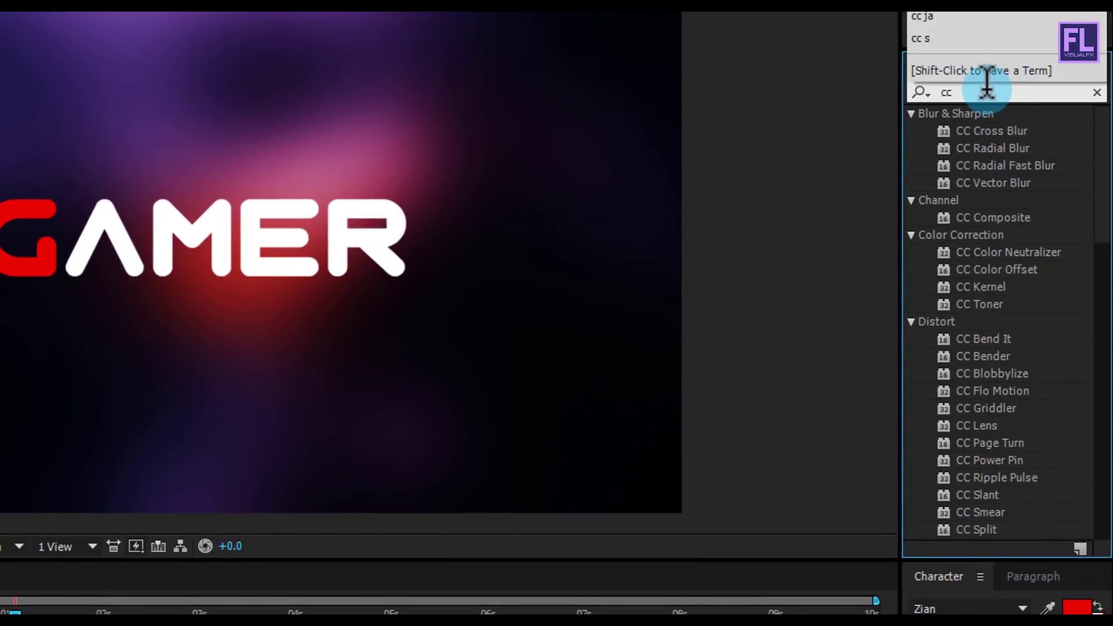
type(" pix")
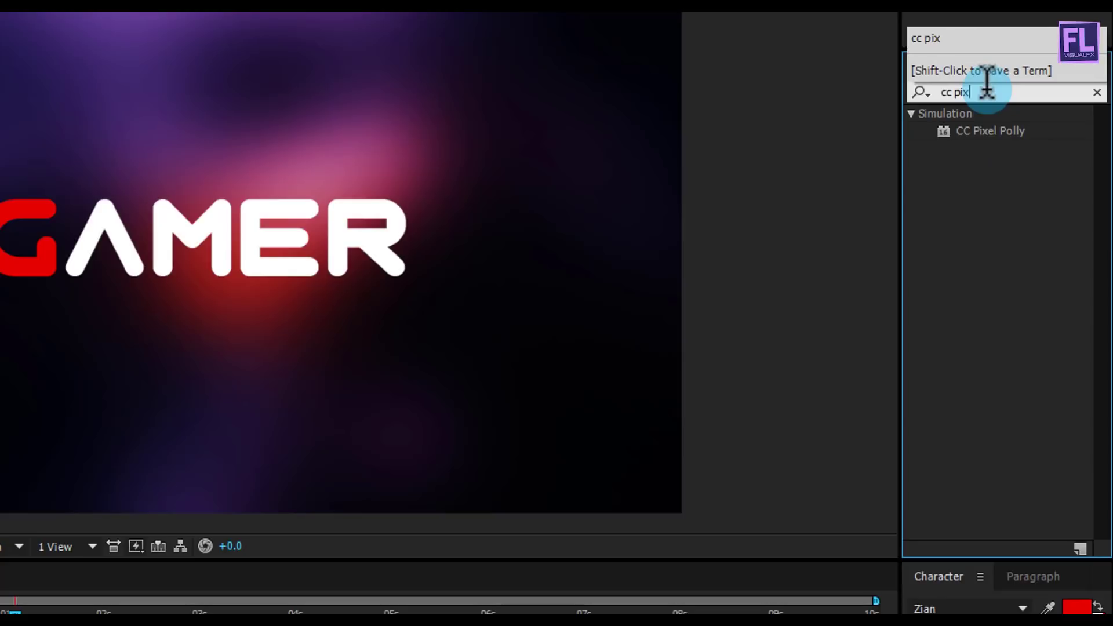
left_click(992, 132)
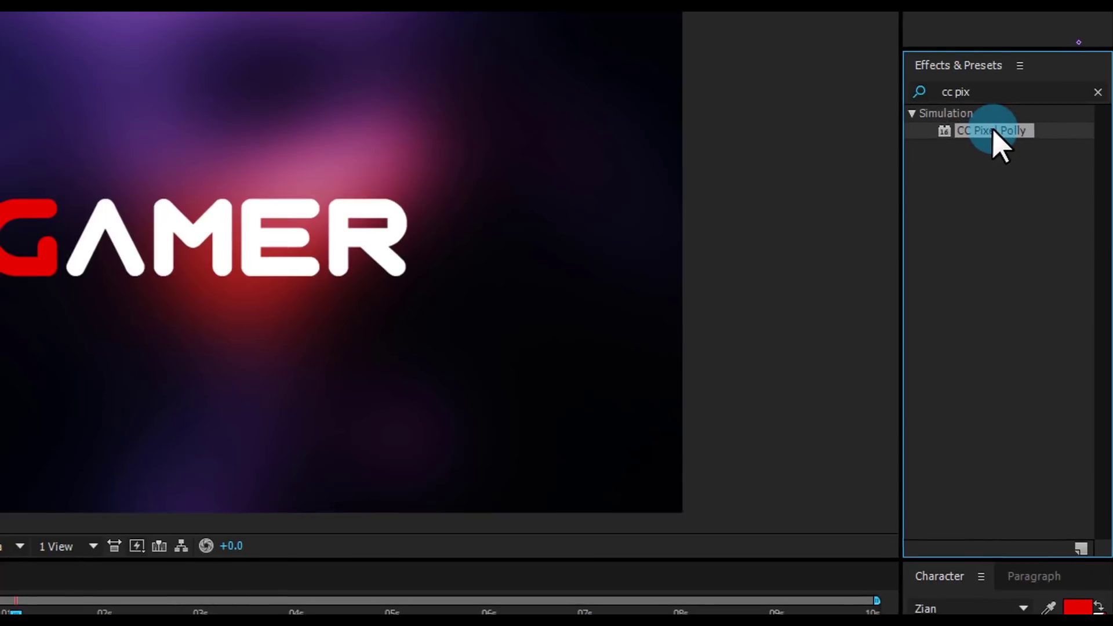
left_click_drag(993, 130, 0, 625)
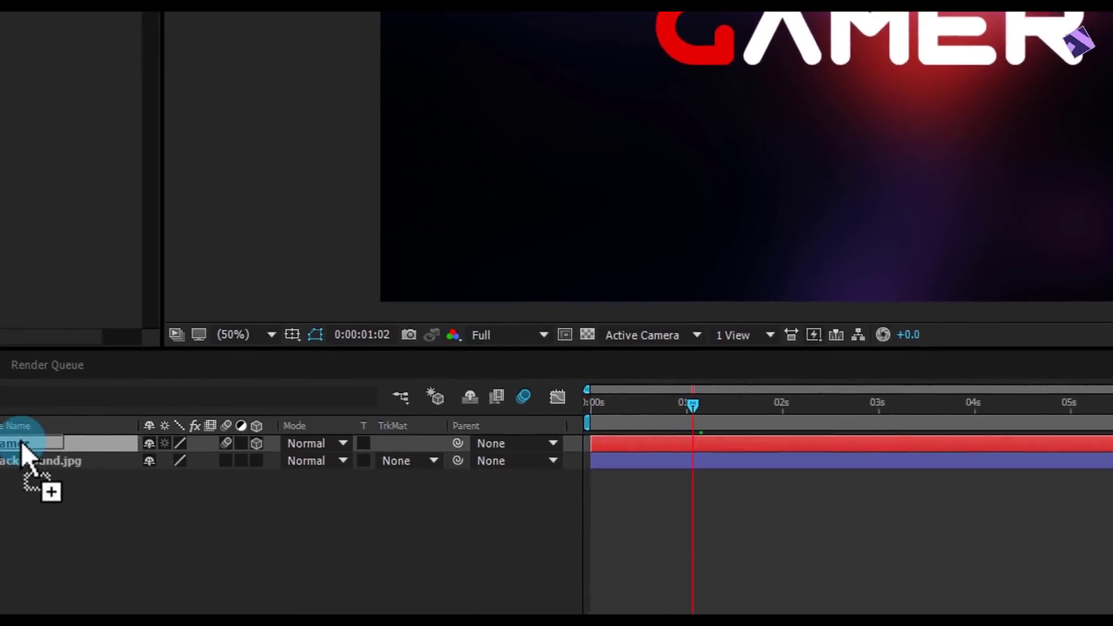
left_click_drag(21, 440, 29, 439)
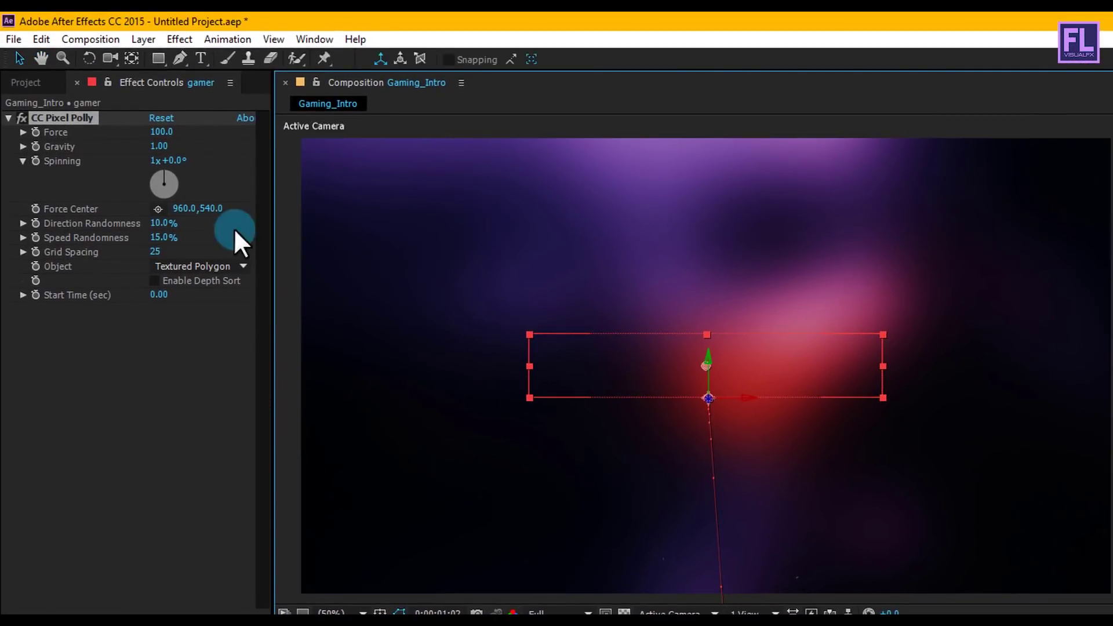
- Set the CC Pixel Polly effect's Start Time to 1.98 seconds
left_click(155, 298)
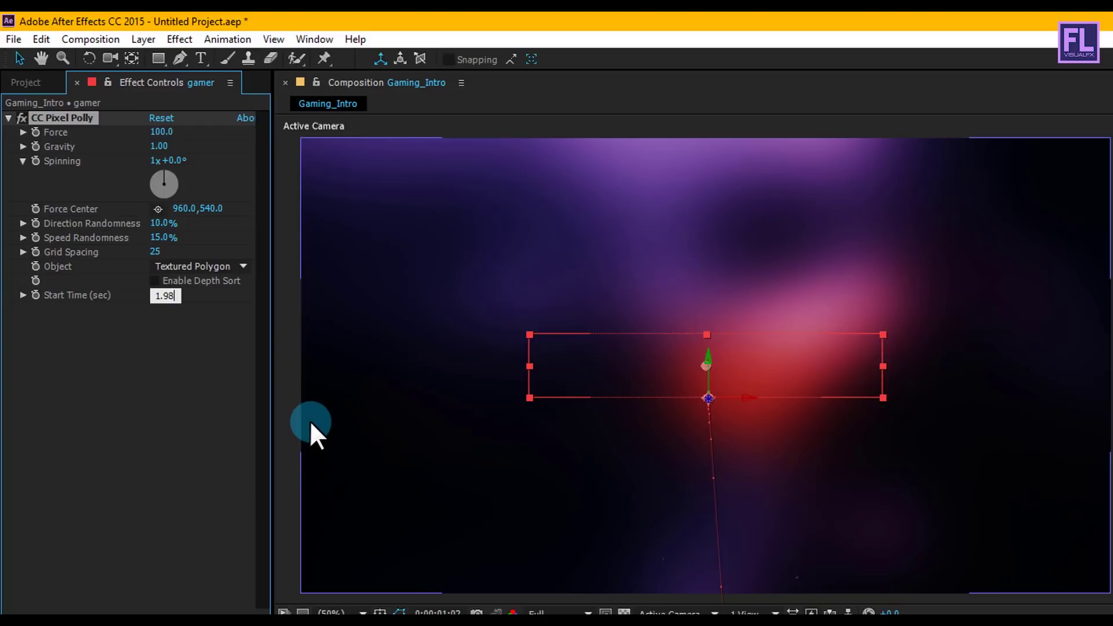
type("1.98")
key("Return")
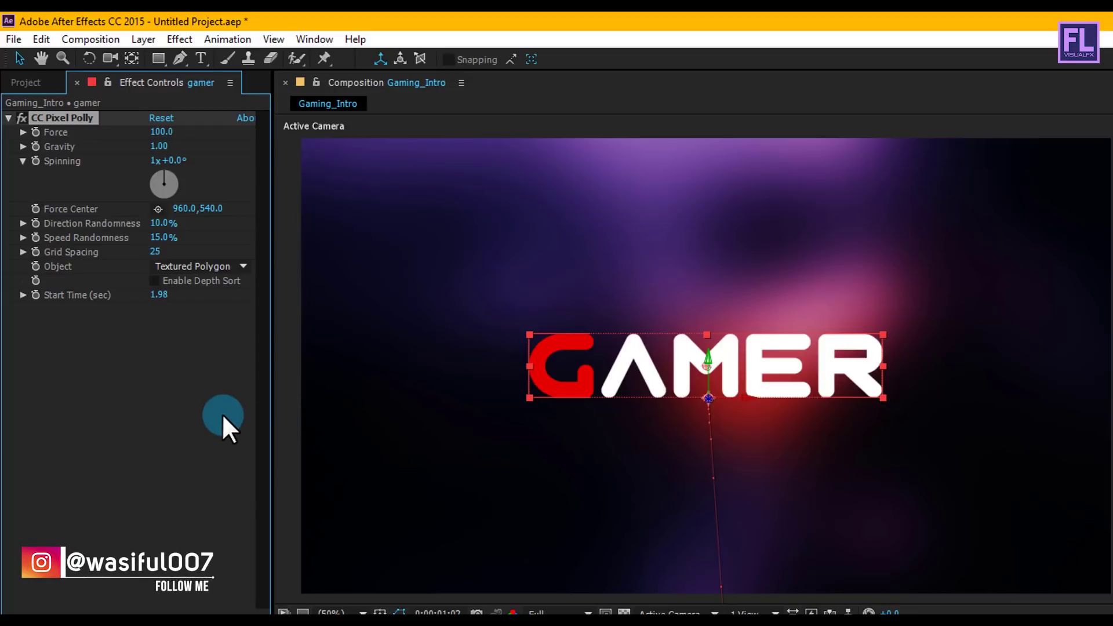
- Set the CC Pixel Polly Force to 2 and Gravity to 0
left_click(162, 132)
type("2")
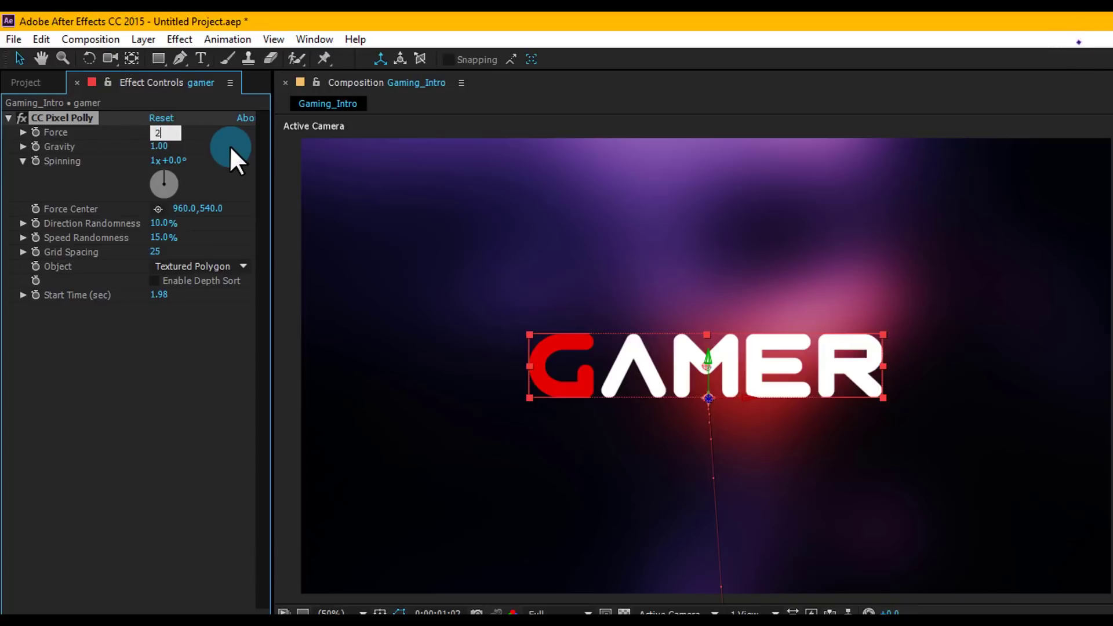
key("Return")
left_click(157, 148)
type("0")
key("Return")
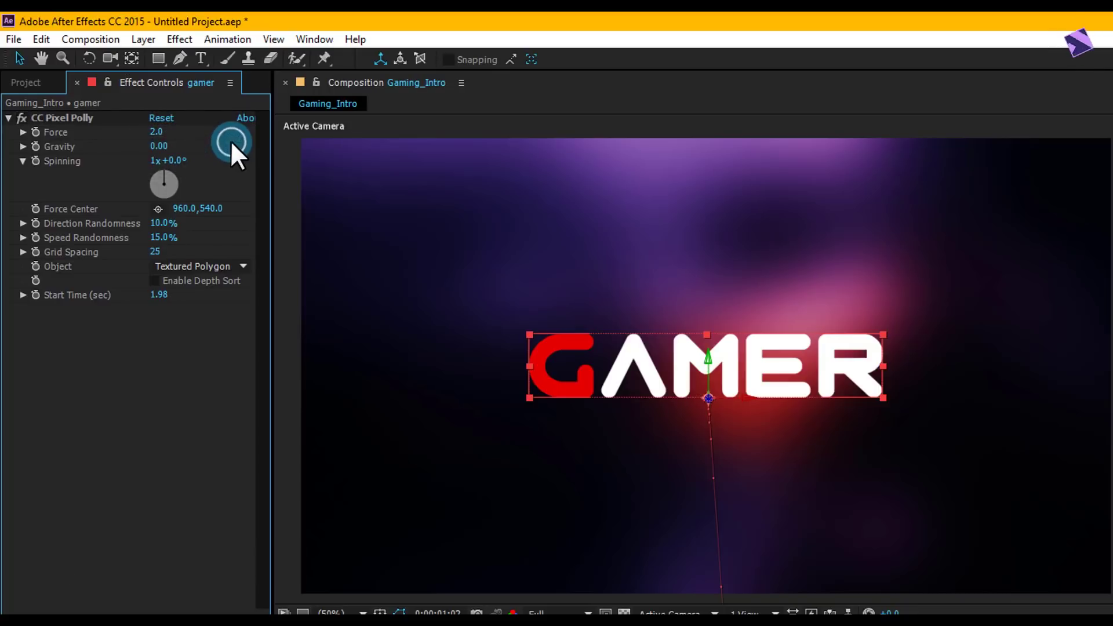
- Set the CC Pixel Polly Spinning value to 0x+19.0°
left_click(152, 160)
left_click(218, 147)
left_click(178, 158)
type("19")
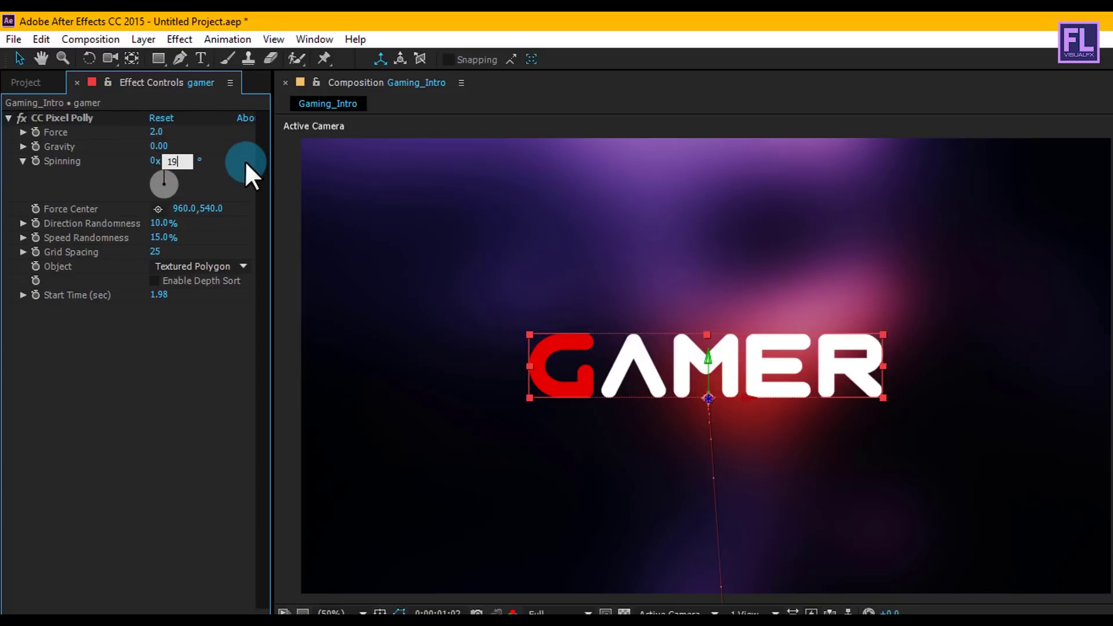
left_click(245, 161)
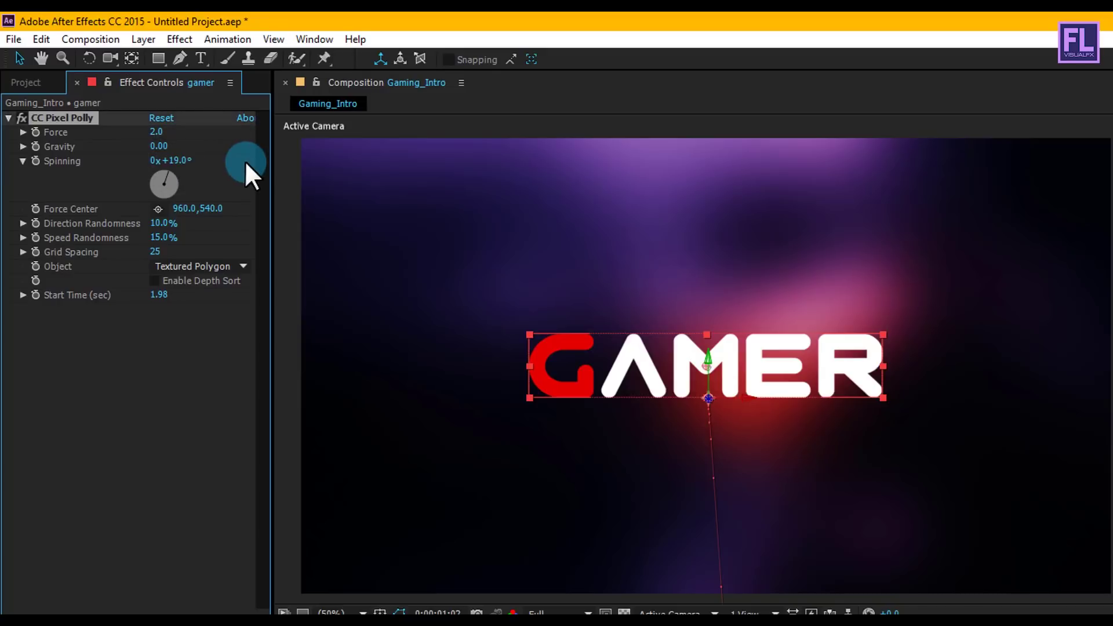
- Set the CC Pixel Polly Direction Randomness to 15% and Speed Randomness to 90%
left_click(155, 223)
type("15")
key("Return")
left_click(163, 237)
type("8")
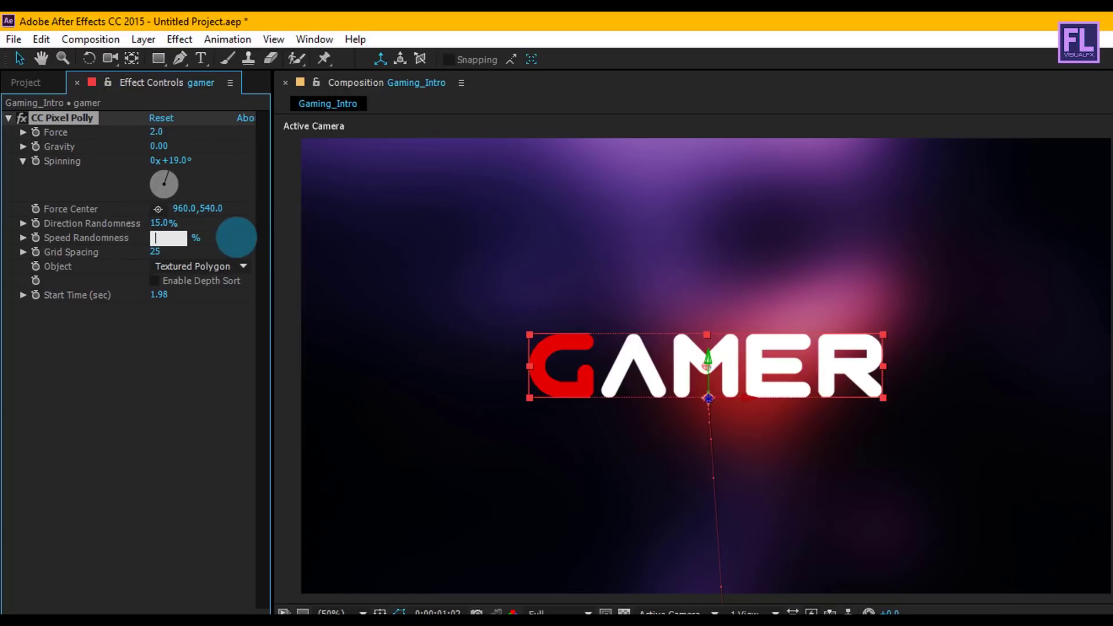
type("0")
left_click(221, 230)
- Set the CC Pixel Polly Grid Spacing to 34 and enable depth sort
left_click(155, 254)
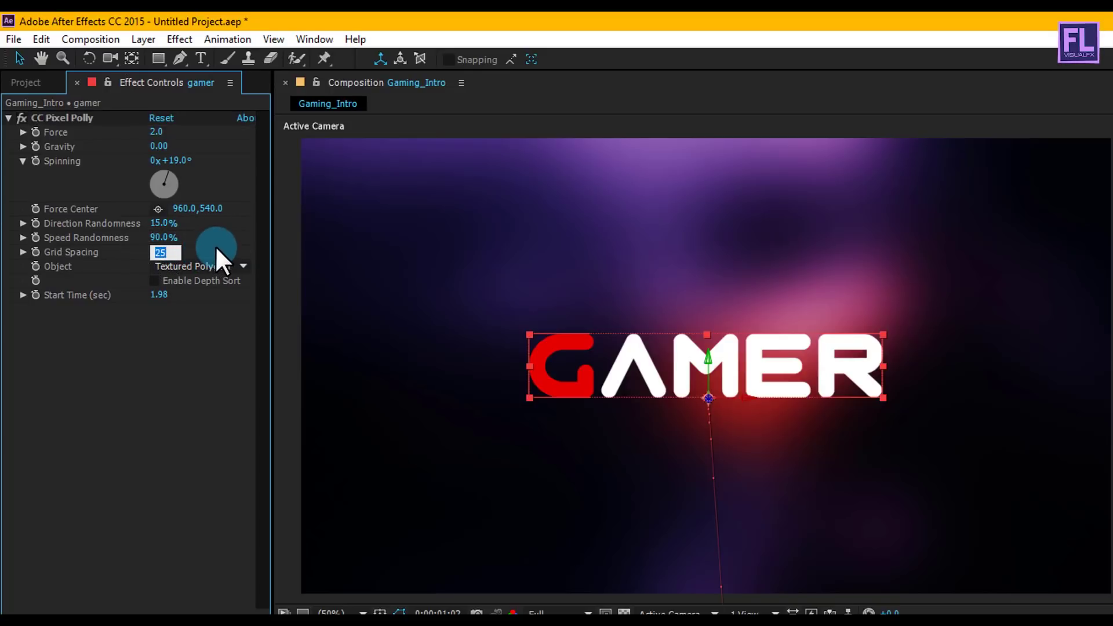
type("34")
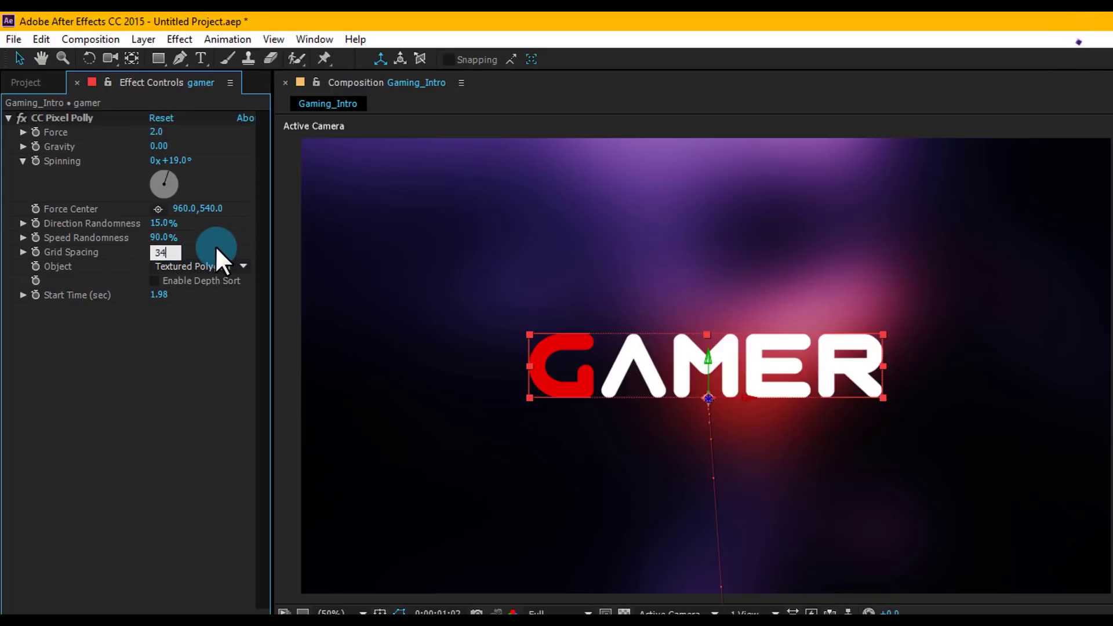
key("Return")
left_click(152, 281)
- Scrub and play through the timeline to review the title's shatter animation
left_click_drag(657, 610, 790, 616)
left_click_drag(607, 478, 746, 479)
left_click_drag(611, 313, 677, 313)
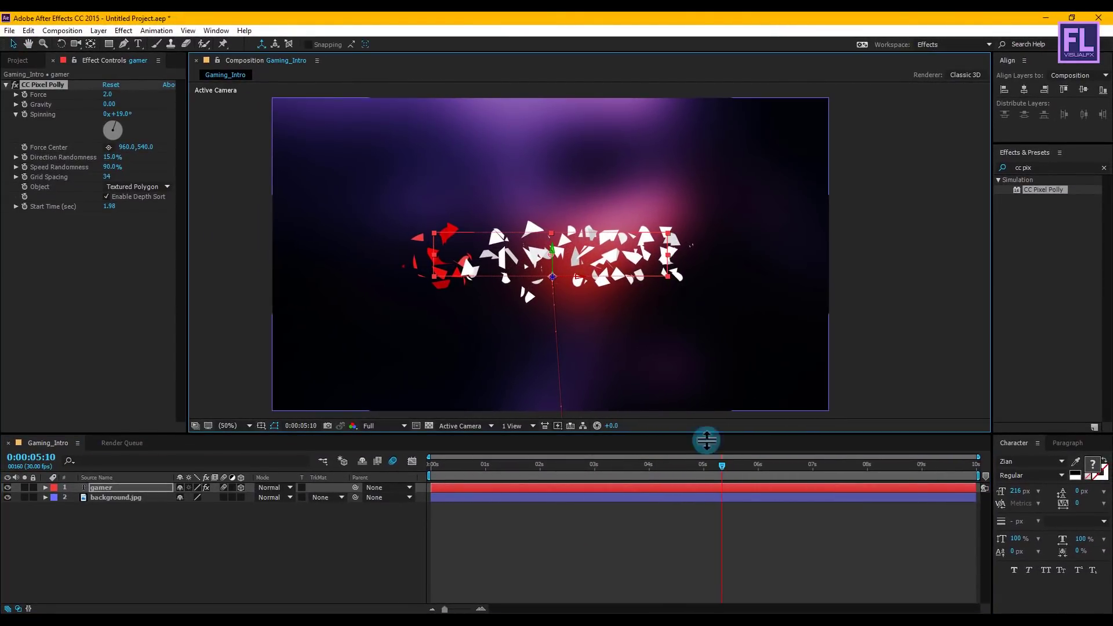
left_click_drag(721, 469, 777, 468)
key("space")
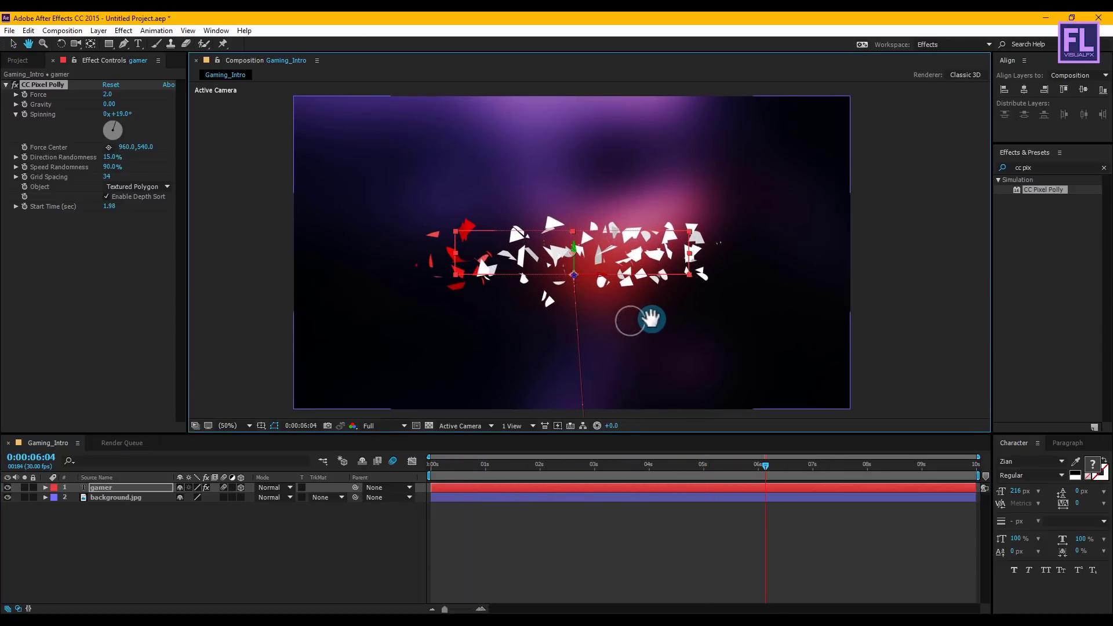
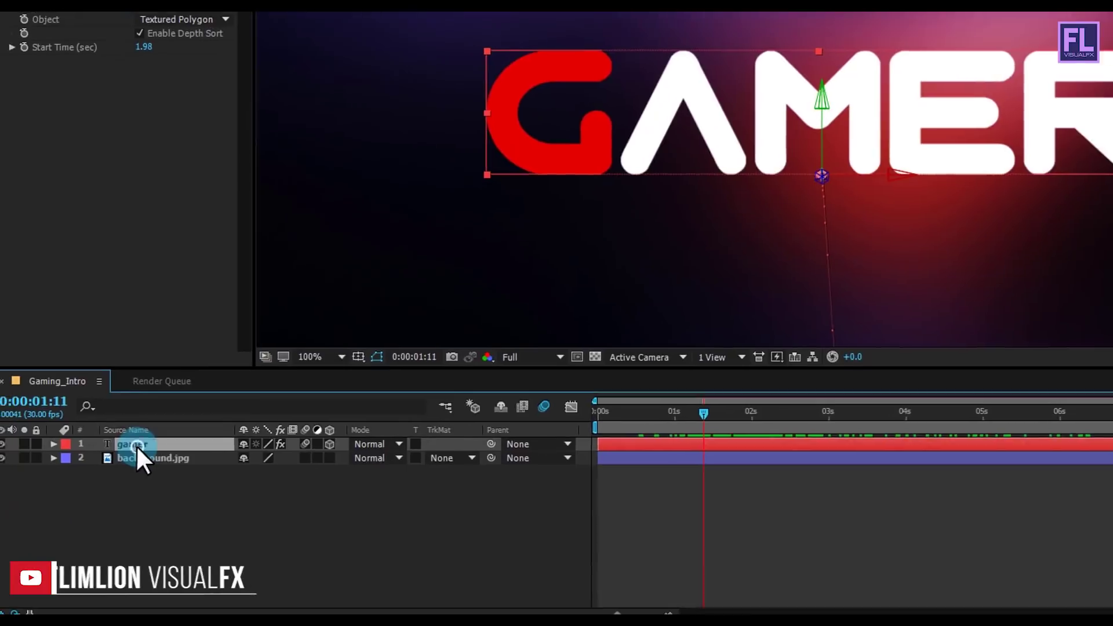
- Draw a closed Pen tool mask on the gamer layer around the upper-left part of the letter G, cutting it diagonally
key("Return")
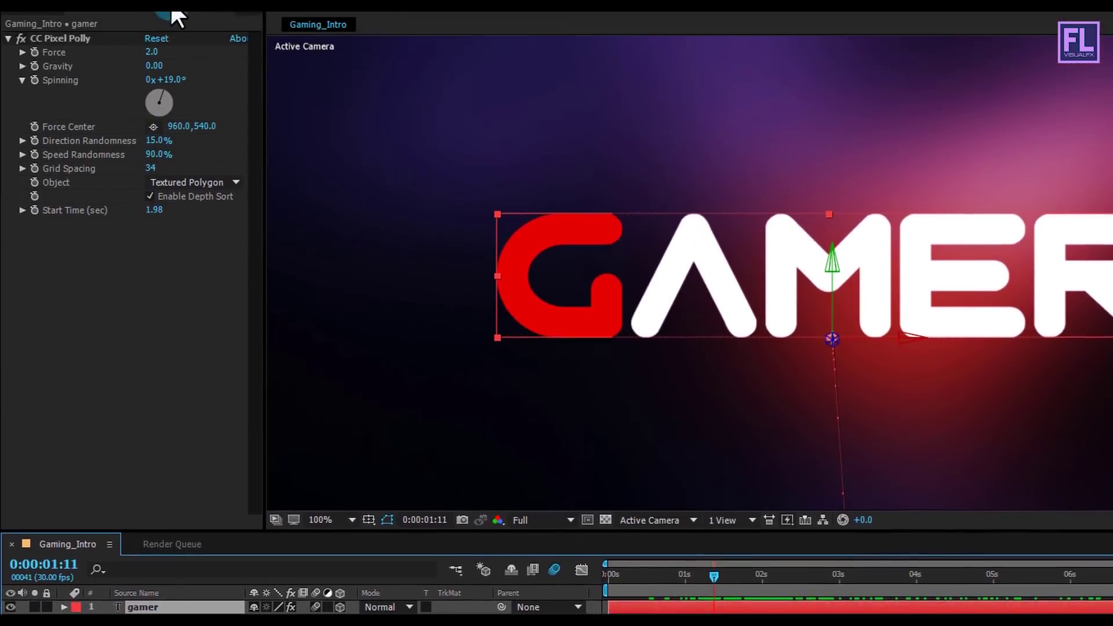
left_click(174, 56)
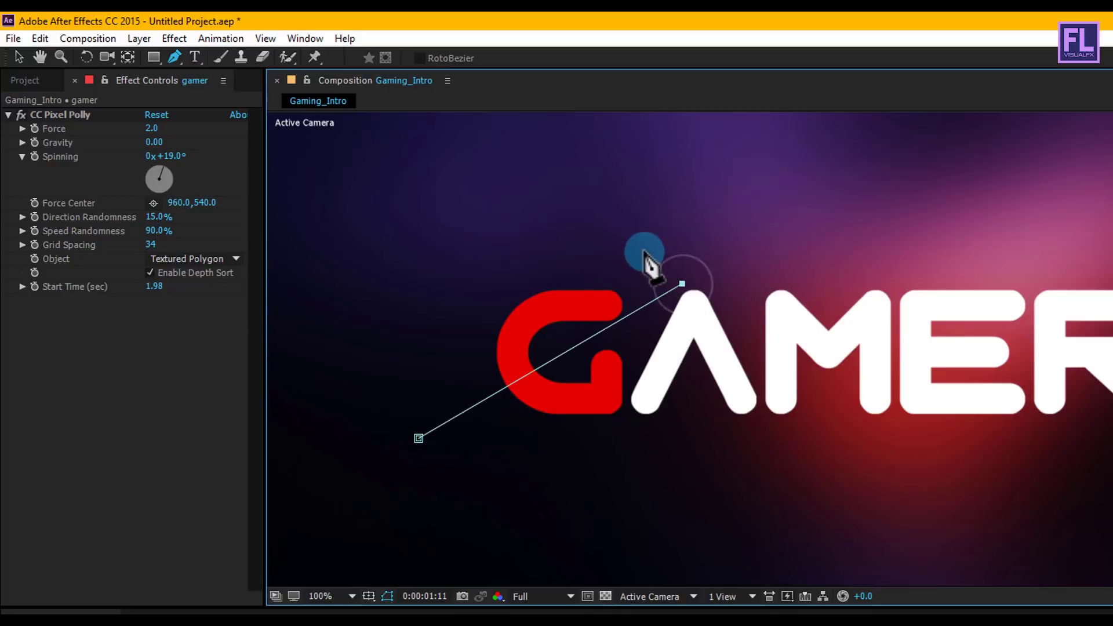
left_click(395, 283)
left_click(418, 438)
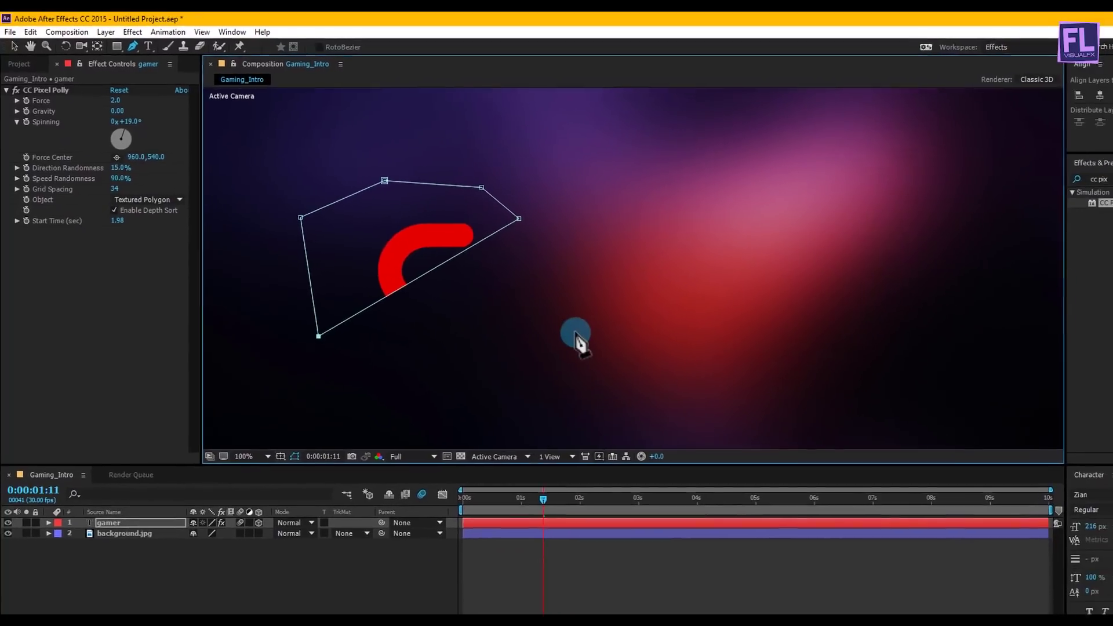
- Scrub through the timeline to check how the masked part of the G shatters
key("comma")
key("comma")
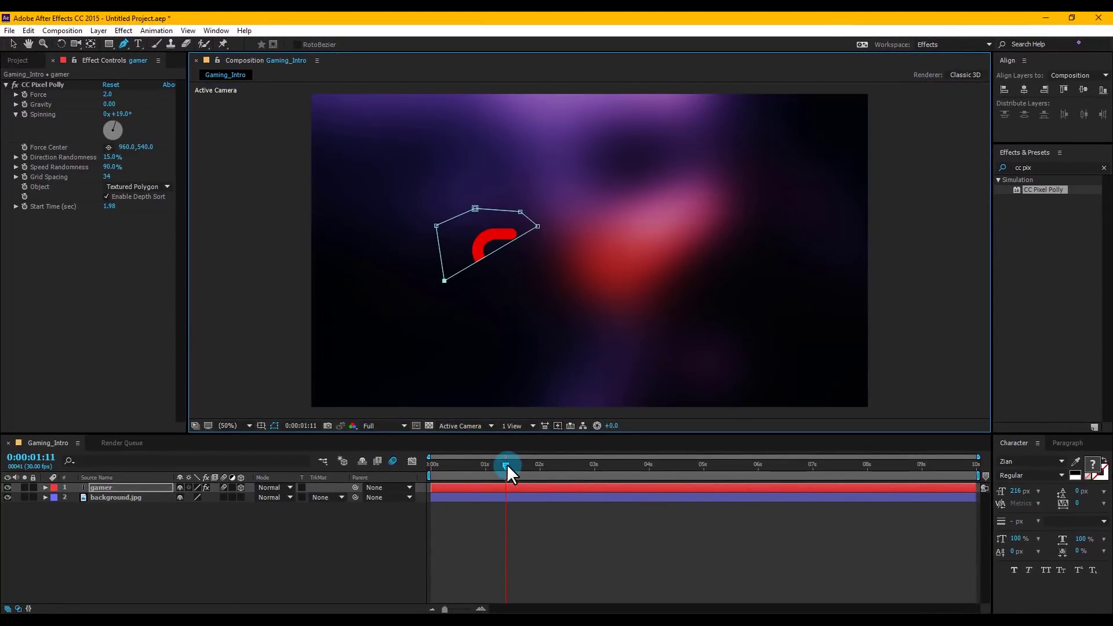
left_click_drag(507, 463, 656, 463)
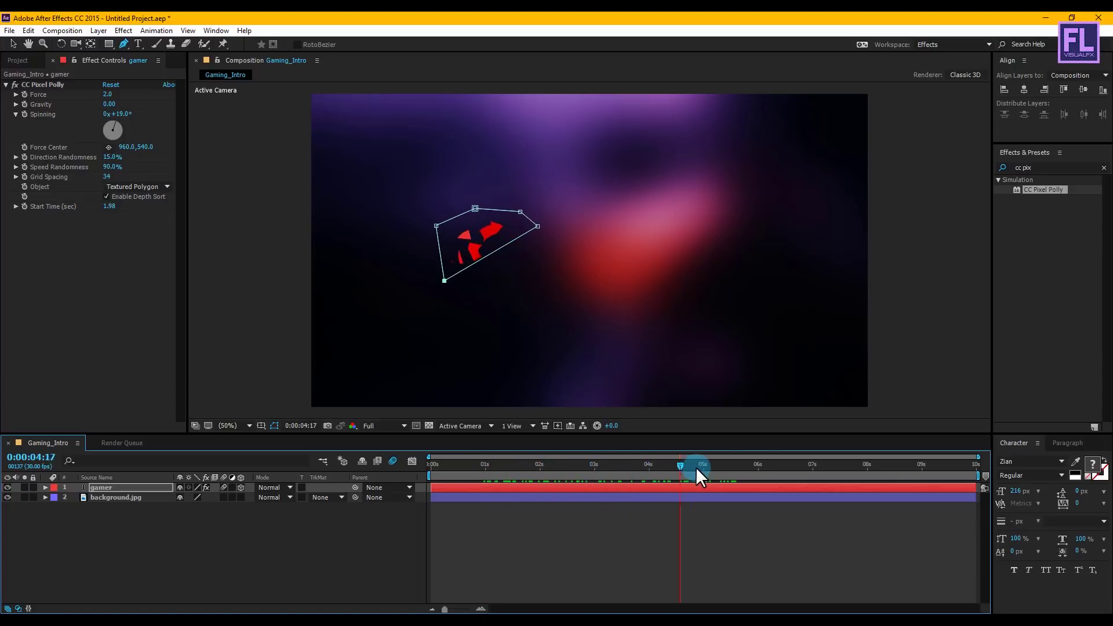
left_click_drag(696, 467, 520, 473)
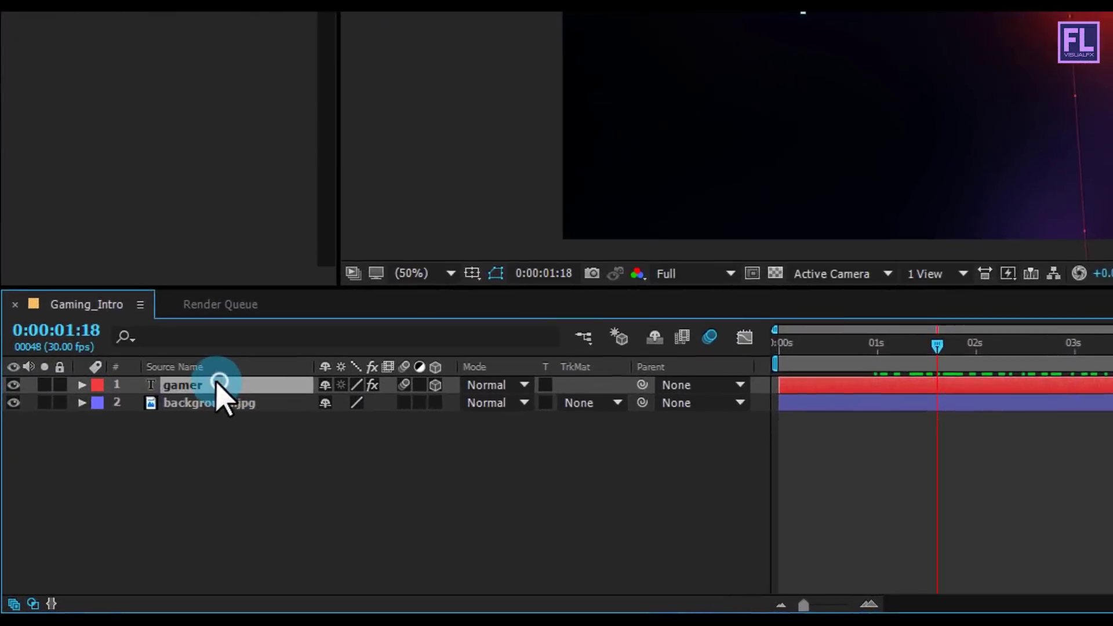
- Set Mask 1's mode to None and draw a second closed mask around the upper-right part of the letter R
key("m")
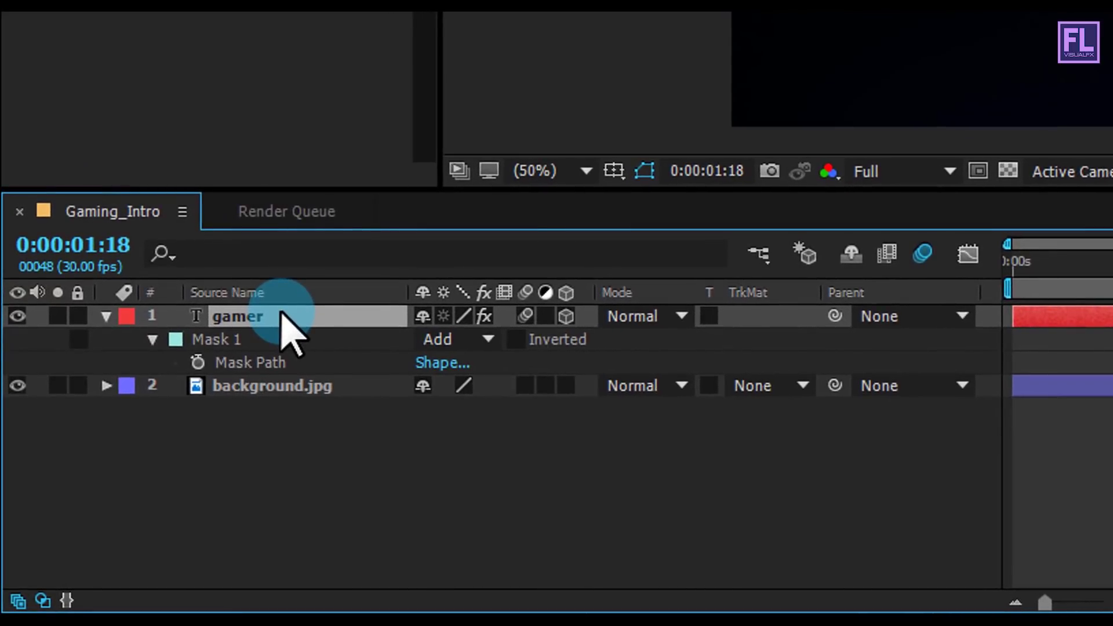
left_click(489, 340)
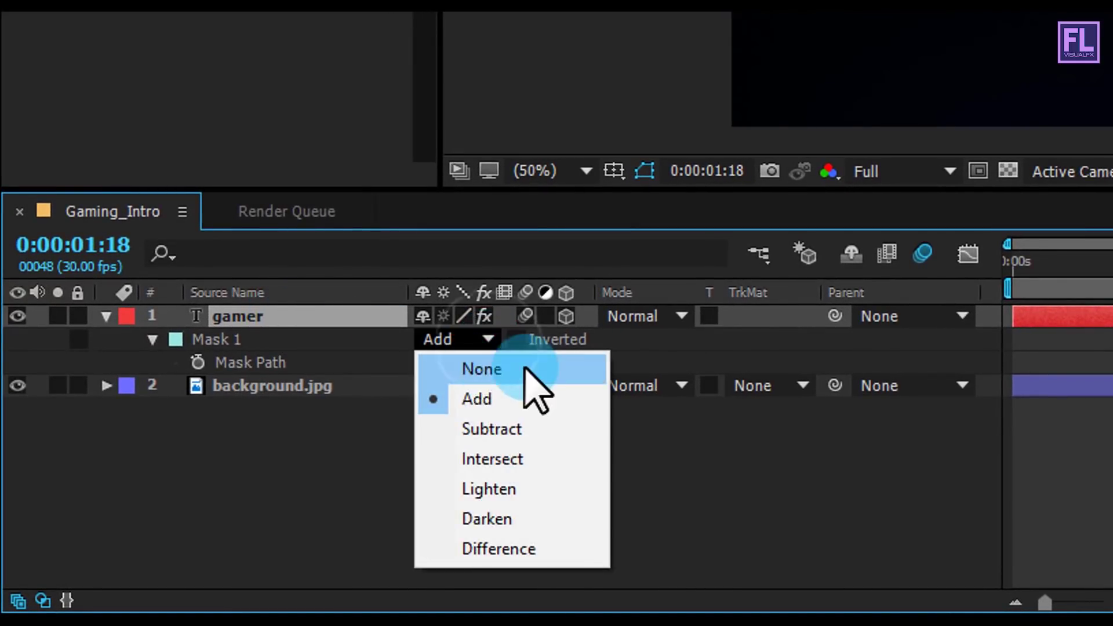
left_click(525, 370)
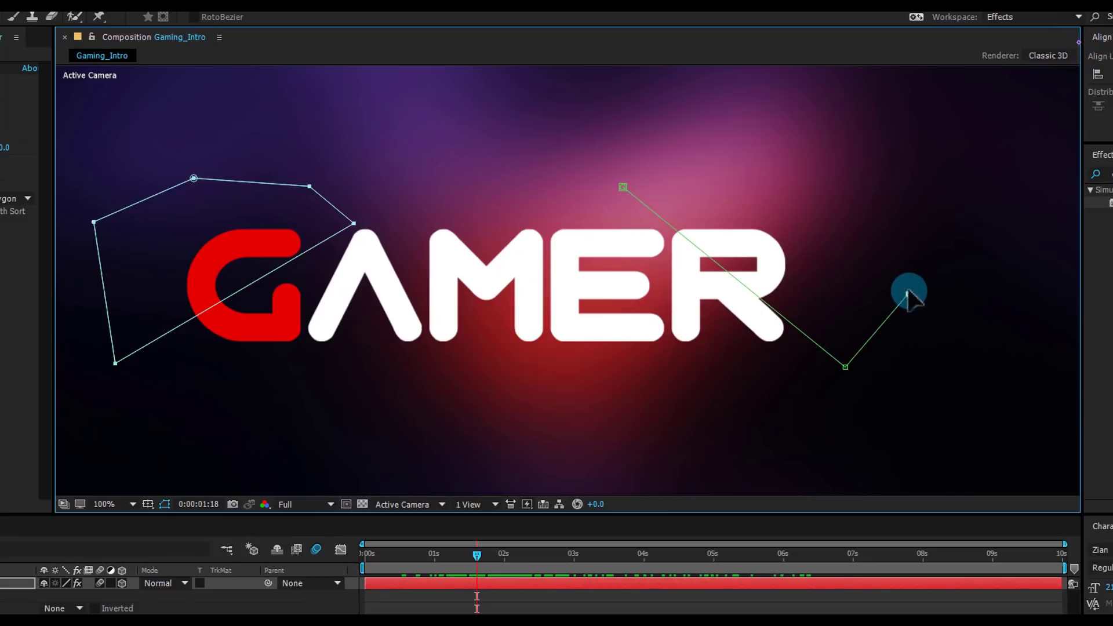
left_click(620, 184)
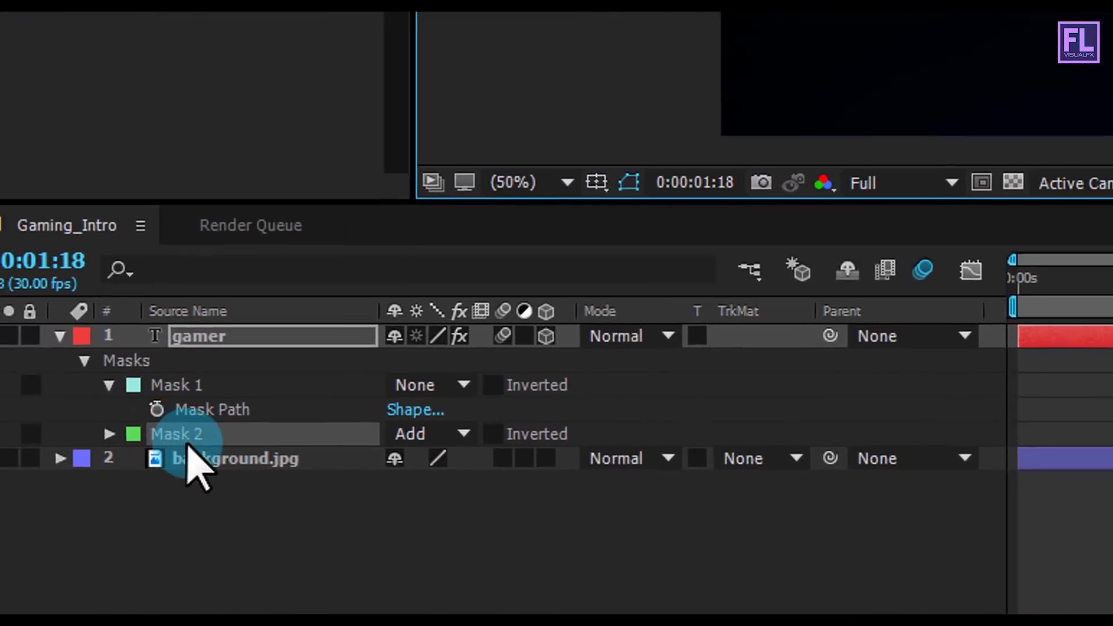
- Set Mask 1's mode back to Add and collapse the gamer layer's properties
left_click(58, 545)
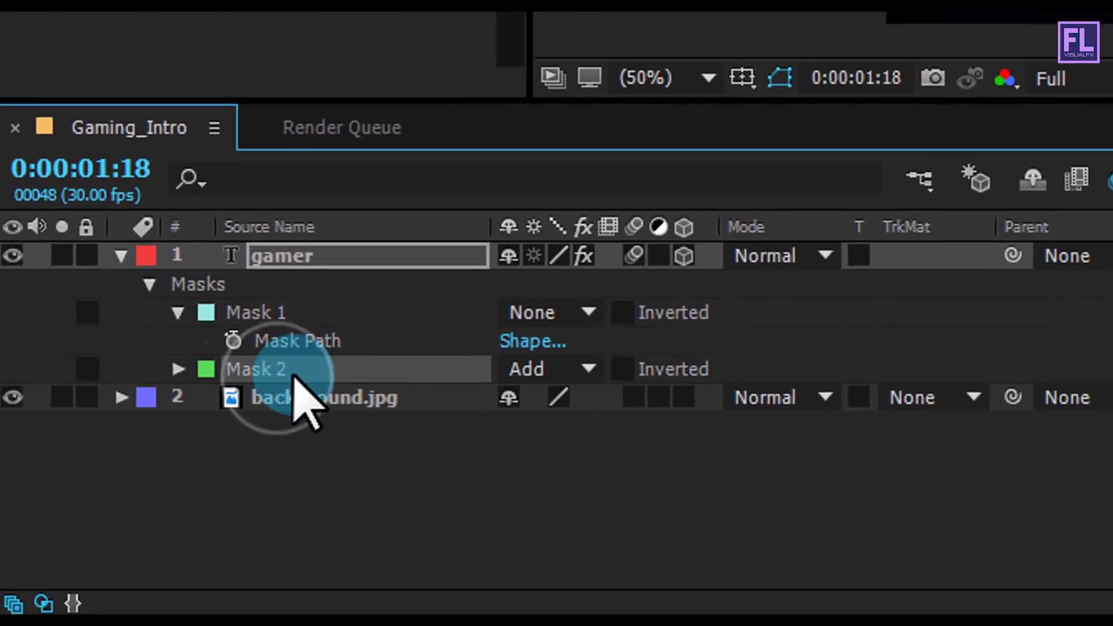
left_click(301, 311)
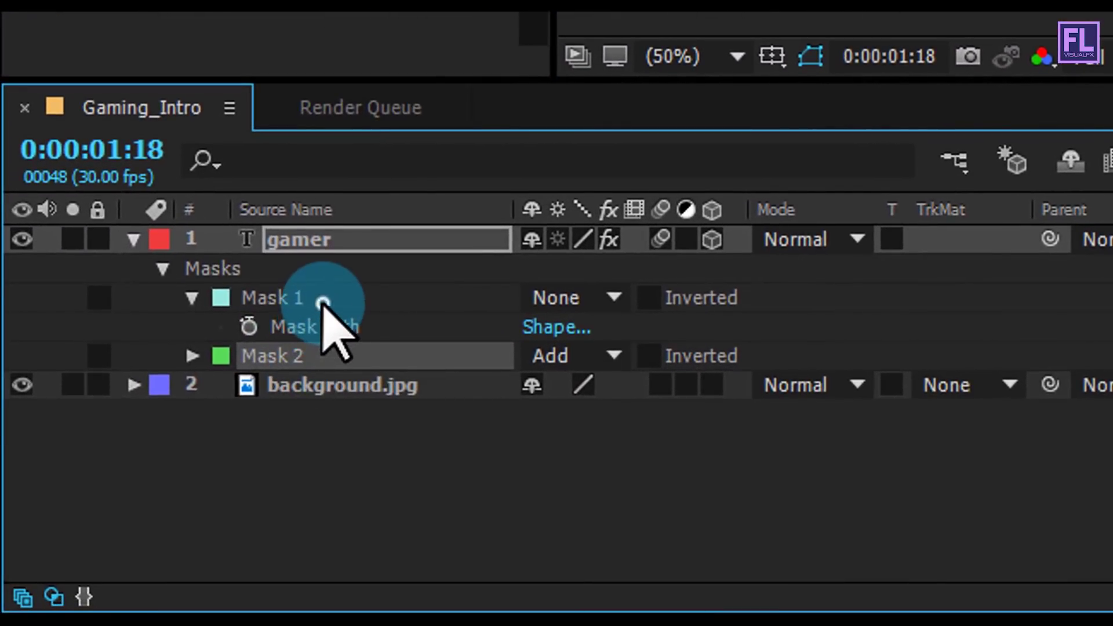
left_click(544, 311)
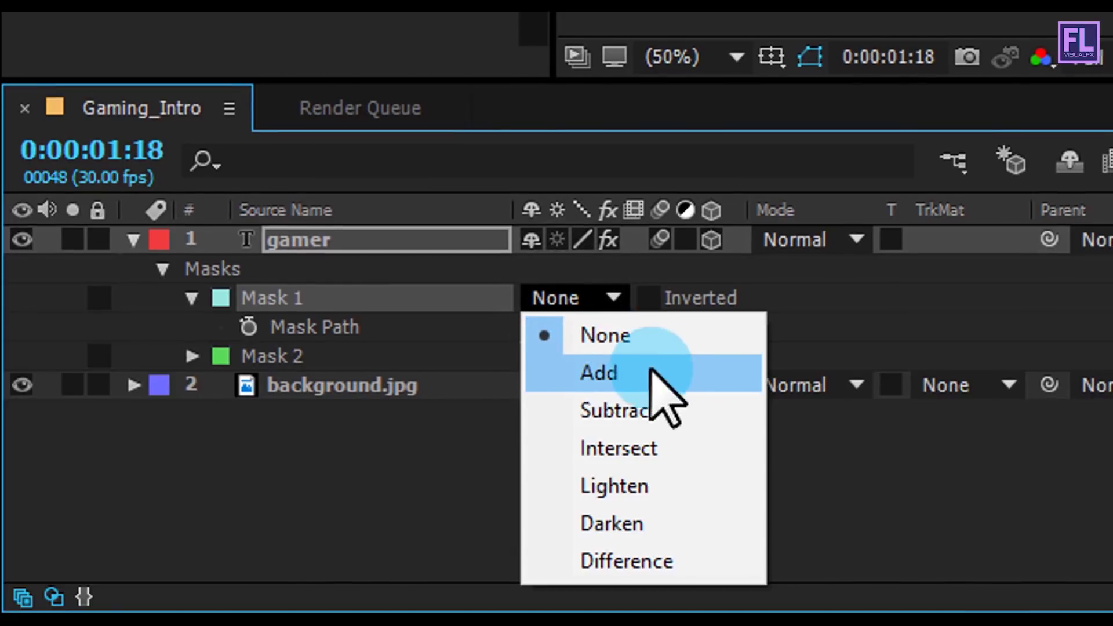
left_click(644, 374)
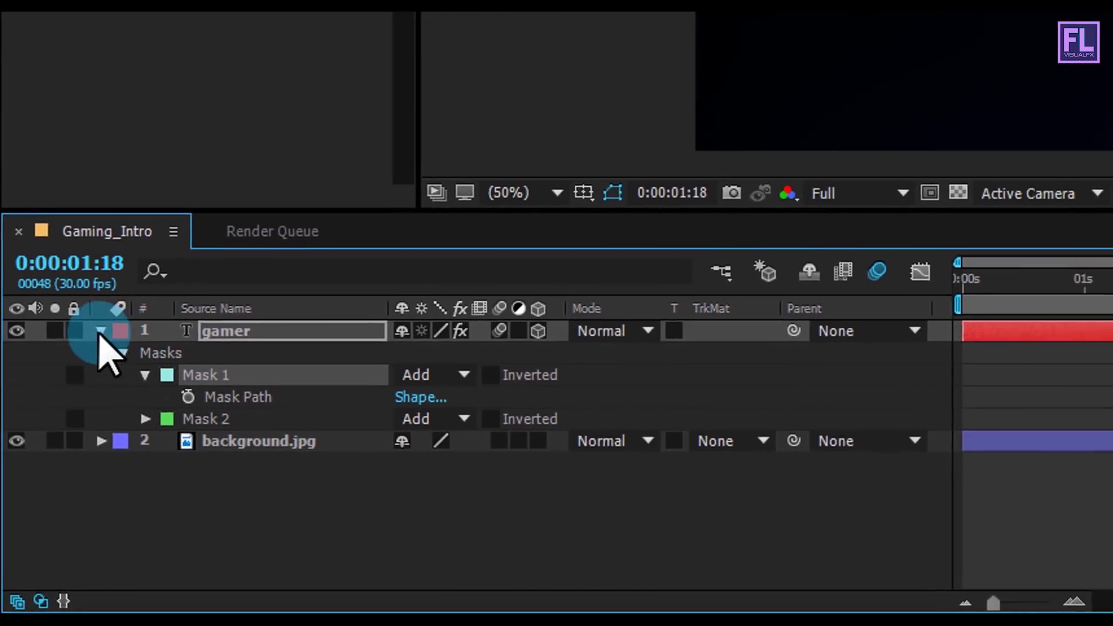
left_click(124, 265)
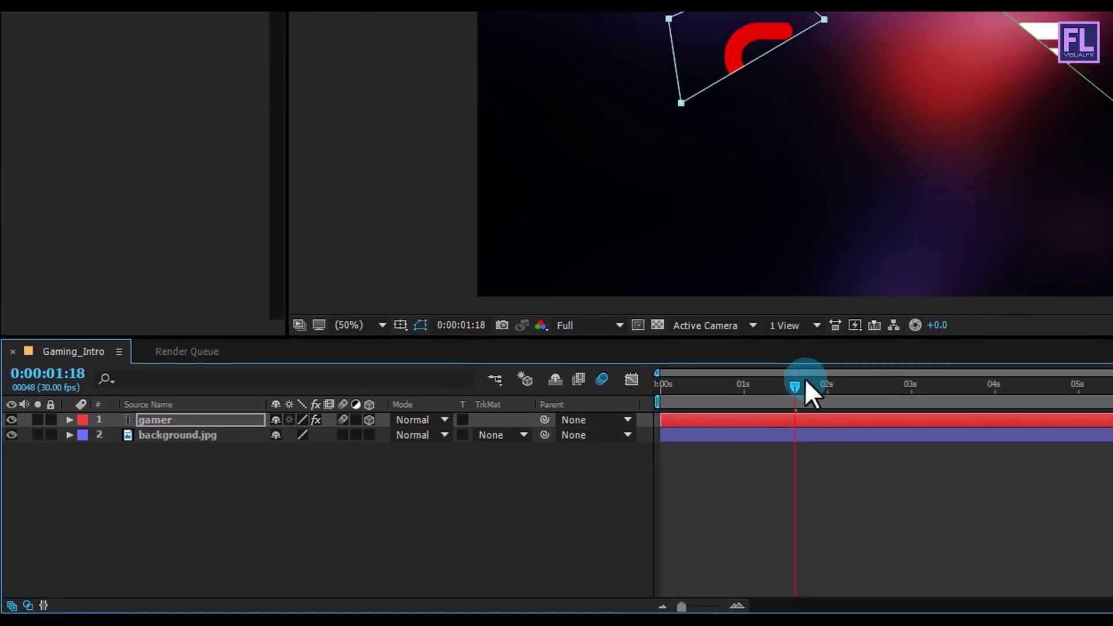
- Scrub through the timeline to check the shattering of both masked letter parts with the layer deselected
left_click_drag(806, 381, 1112, 386)
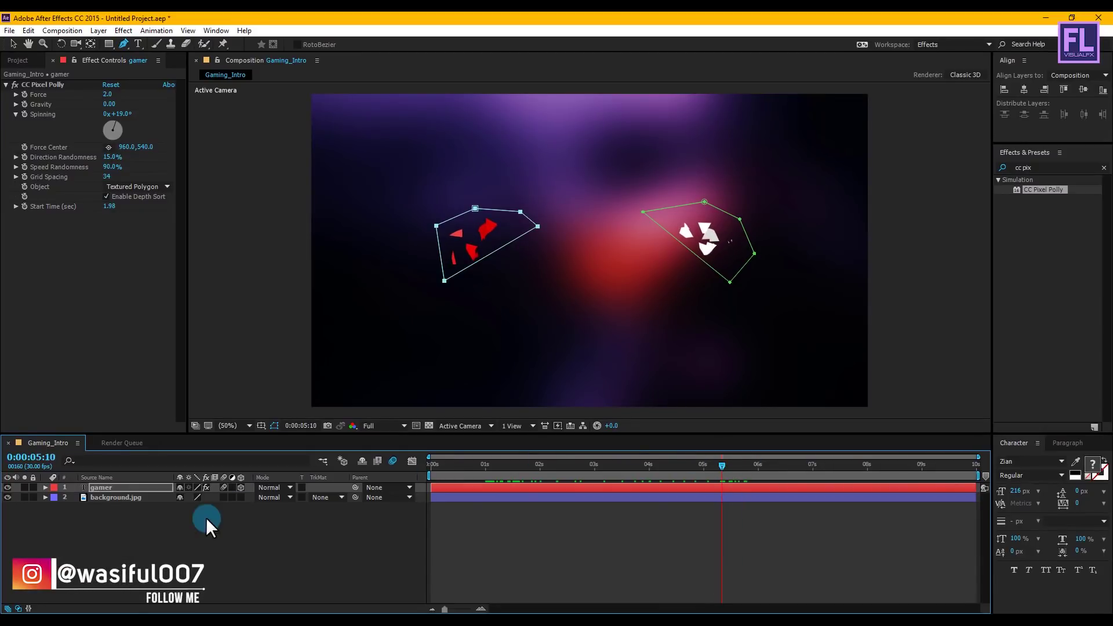
left_click(164, 531)
left_click_drag(722, 467, 652, 464)
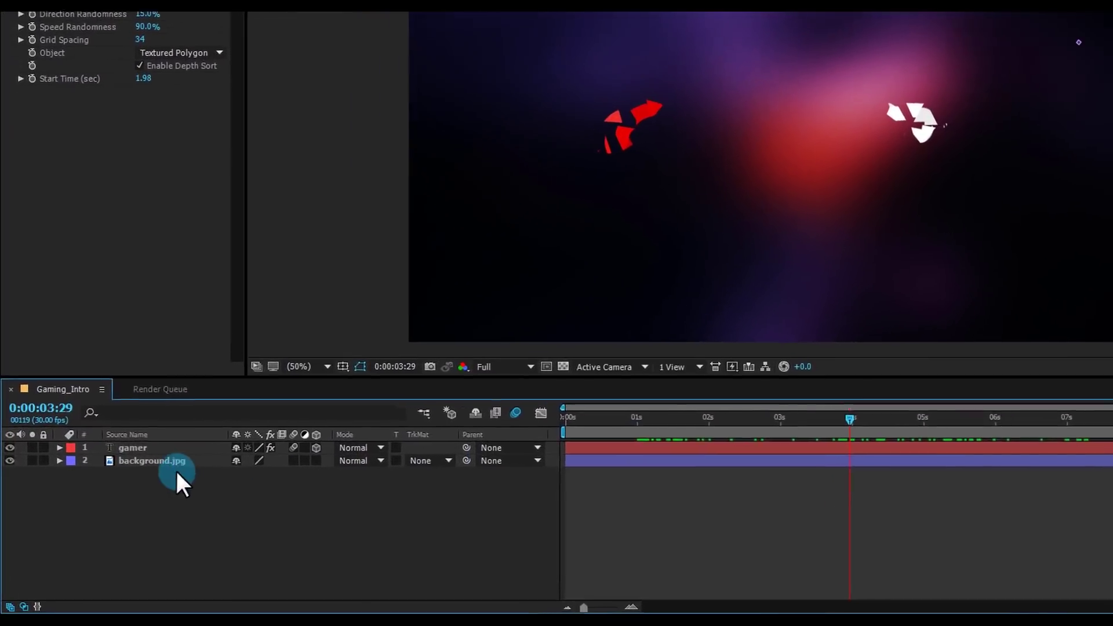
- Duplicate the gamer layer and delete all effects from the copy
left_click(100, 487)
key("ctrl+d")
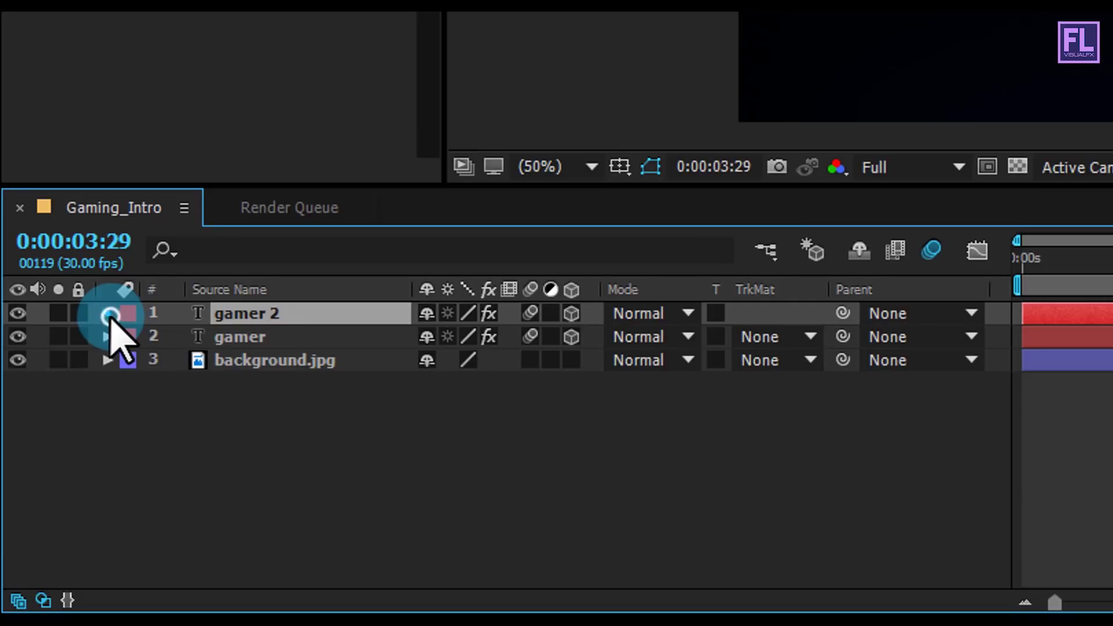
left_click(108, 315)
left_click(169, 383)
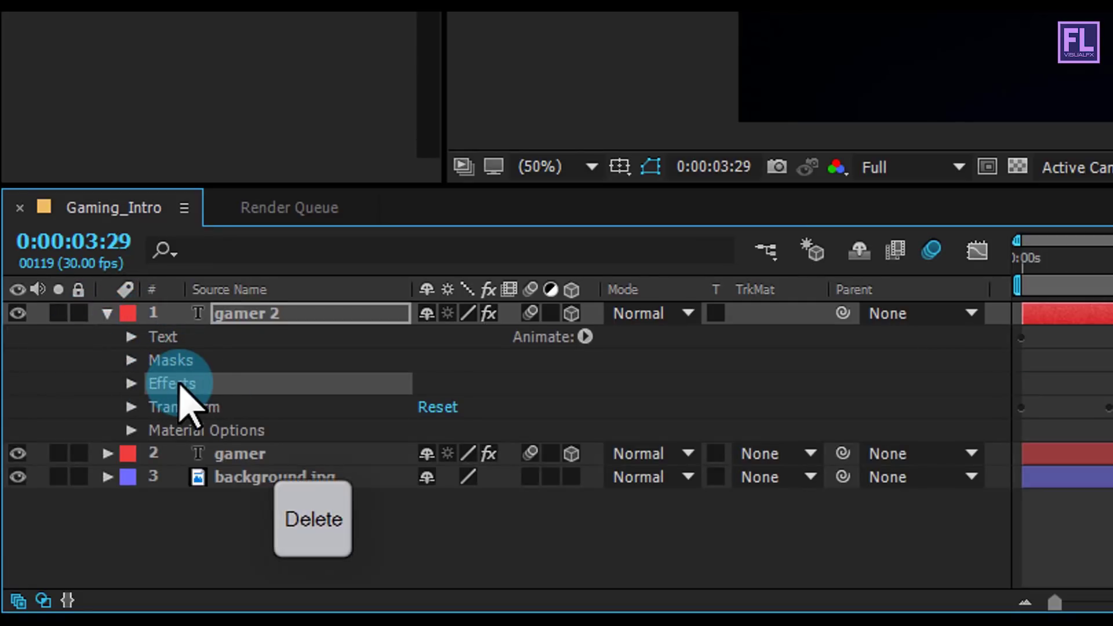
key("Delete")
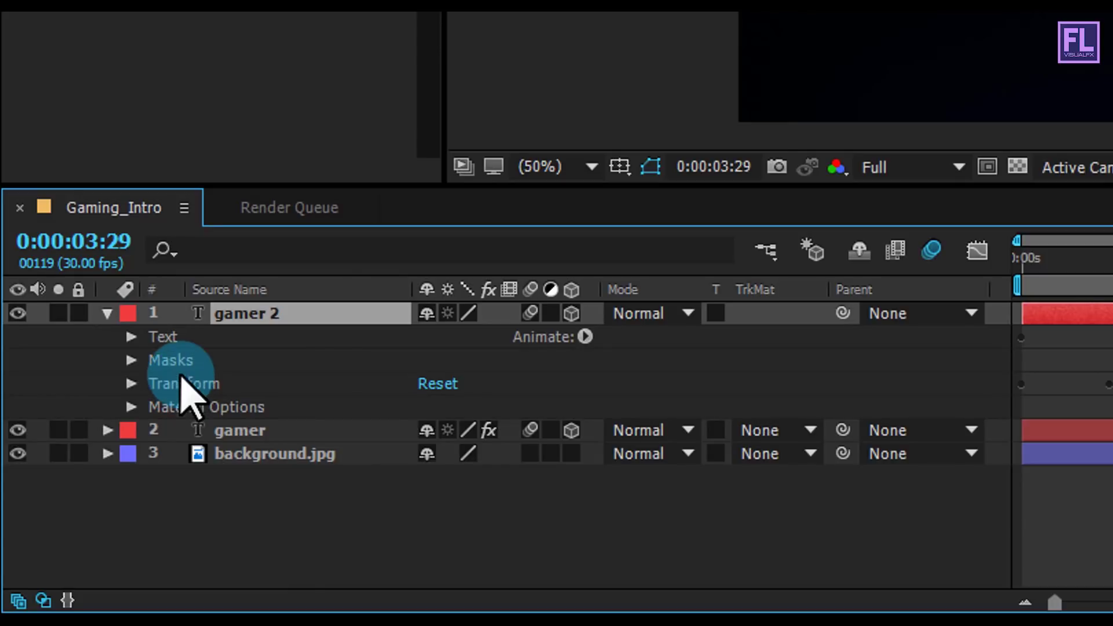
- Set Mask 1 and Mask 2 of the gamer 2 layer to Subtract and collapse the layer
left_click(131, 360)
left_click(450, 385)
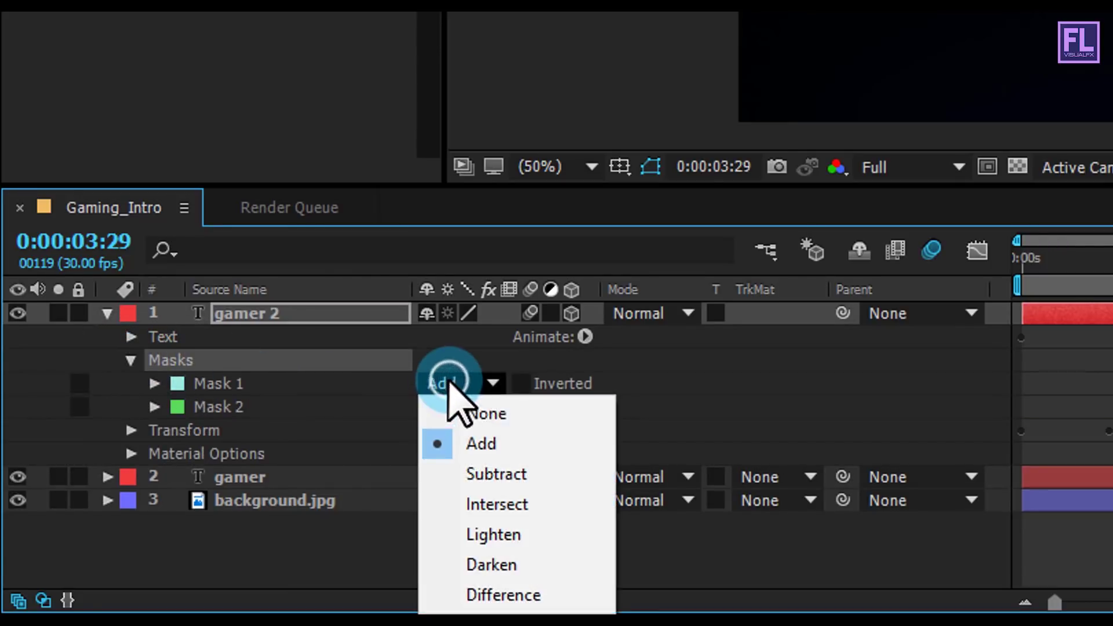
left_click(500, 473)
left_click(458, 409)
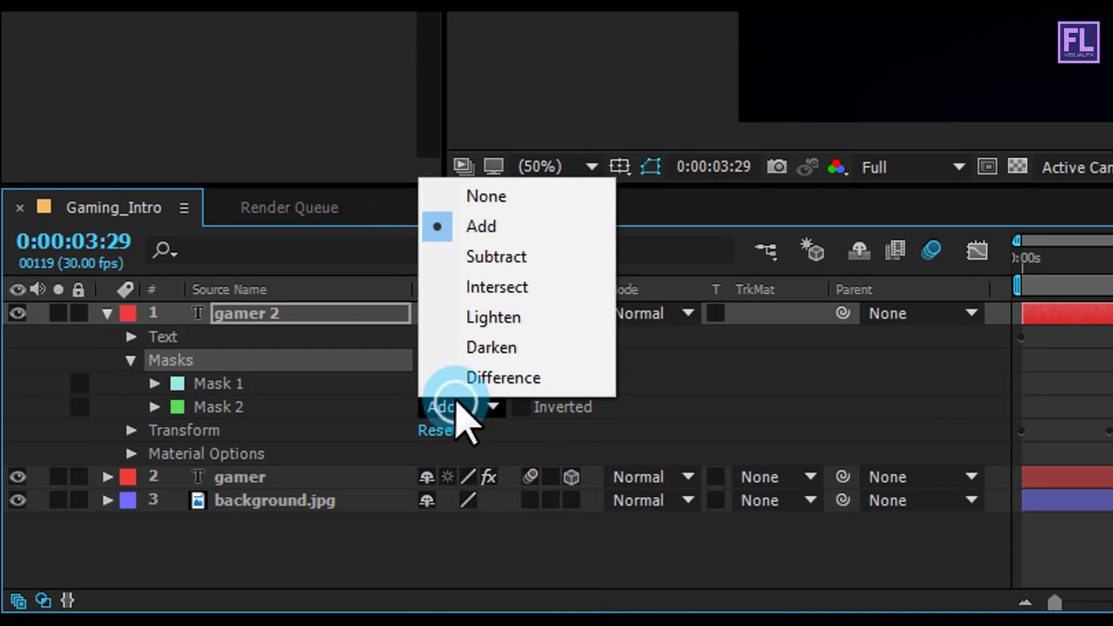
left_click(493, 259)
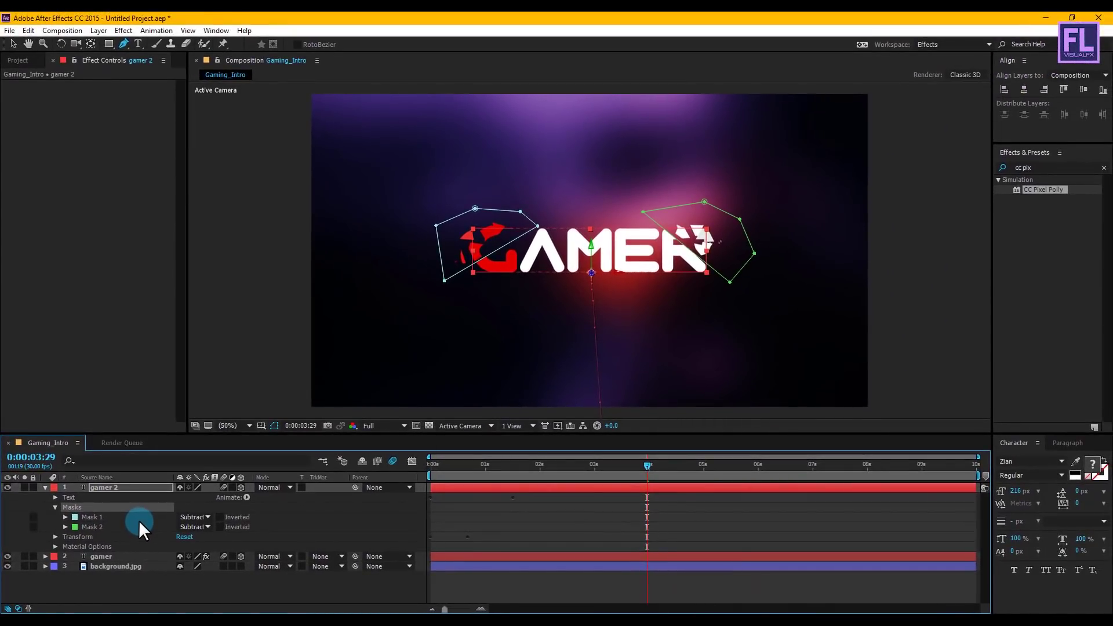
left_click(46, 487)
- Scrub through the combined title animation and examine the mask edge across the letter R at 0:00:01:16 up close
left_click(663, 475)
left_click_drag(663, 475, 609, 464)
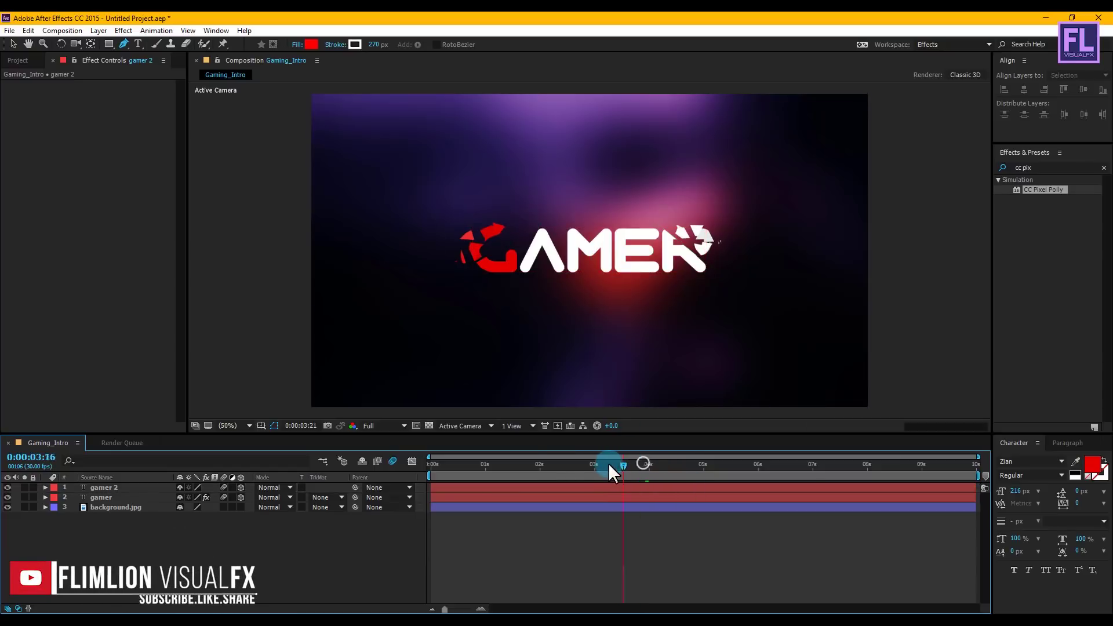
left_click_drag(520, 463, 507, 499)
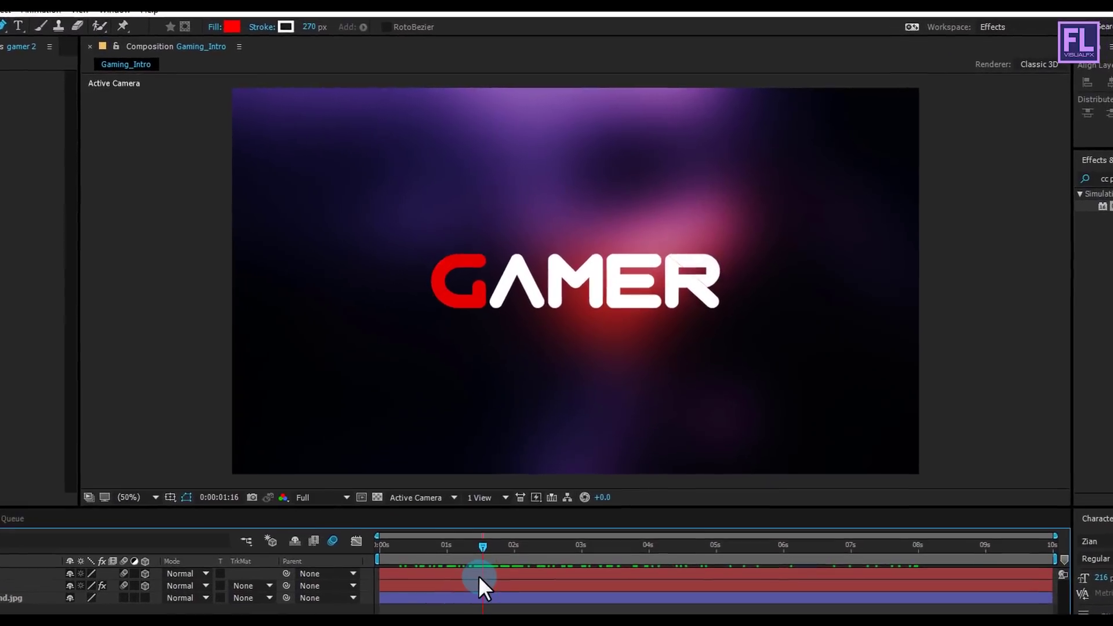
scroll(664, 332, "up", 2)
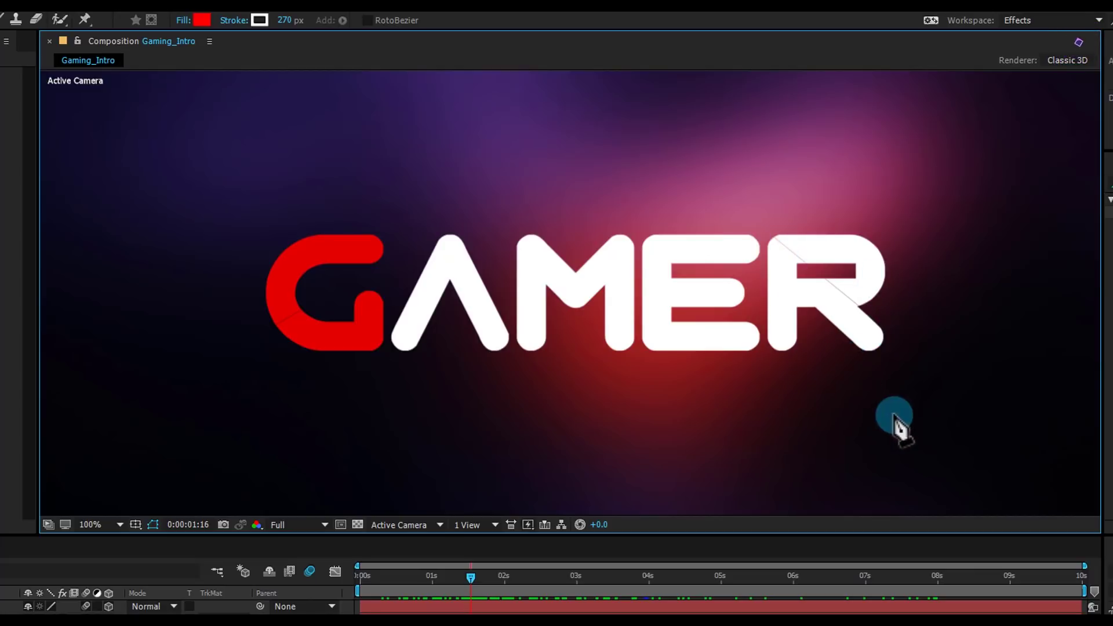
left_click(842, 313)
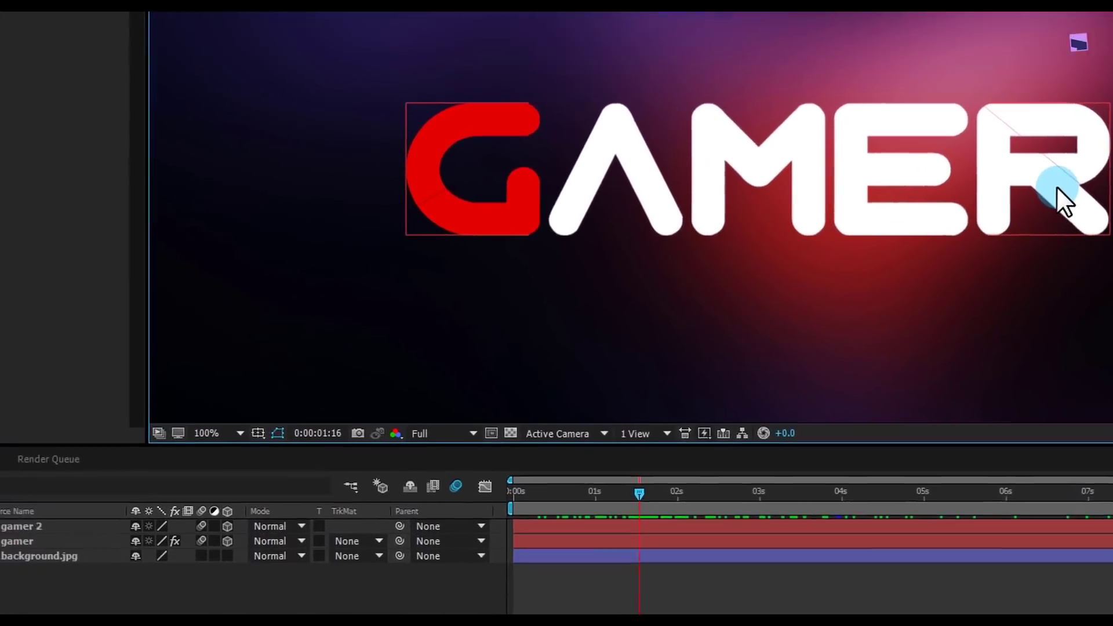
- Set the Mask Expansion of Mask 1 and Mask 2 on the gamer 2 layer to -3 pixels and collapse the layer
scroll(1057, 187, "down", 2)
left_click(16, 526)
key("Return")
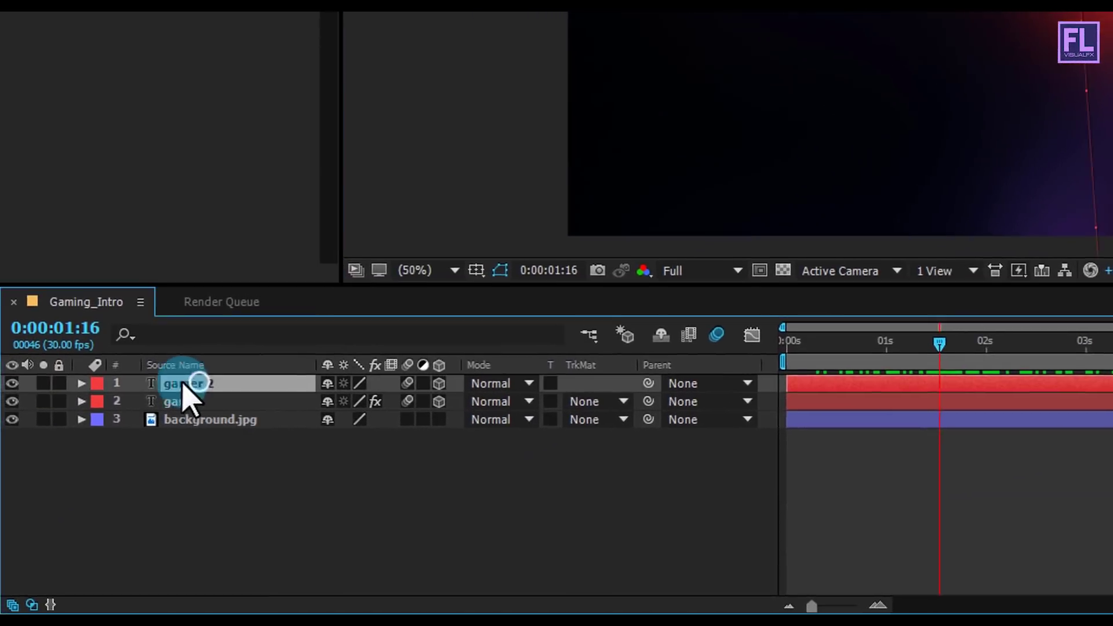
left_click(197, 383)
key("m")
key("m")
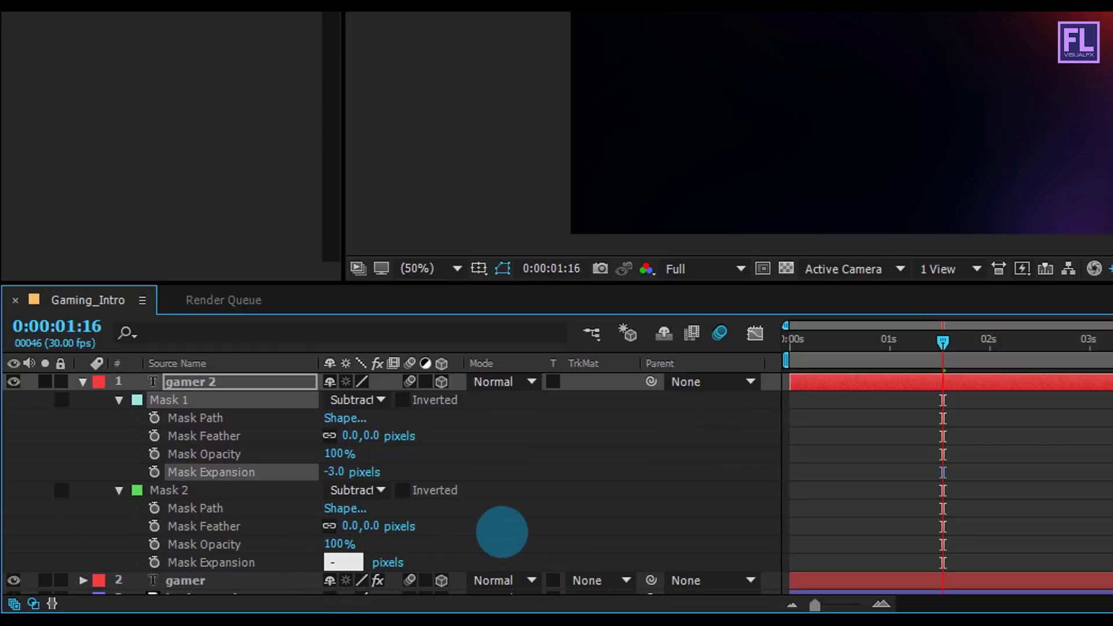
key("Return")
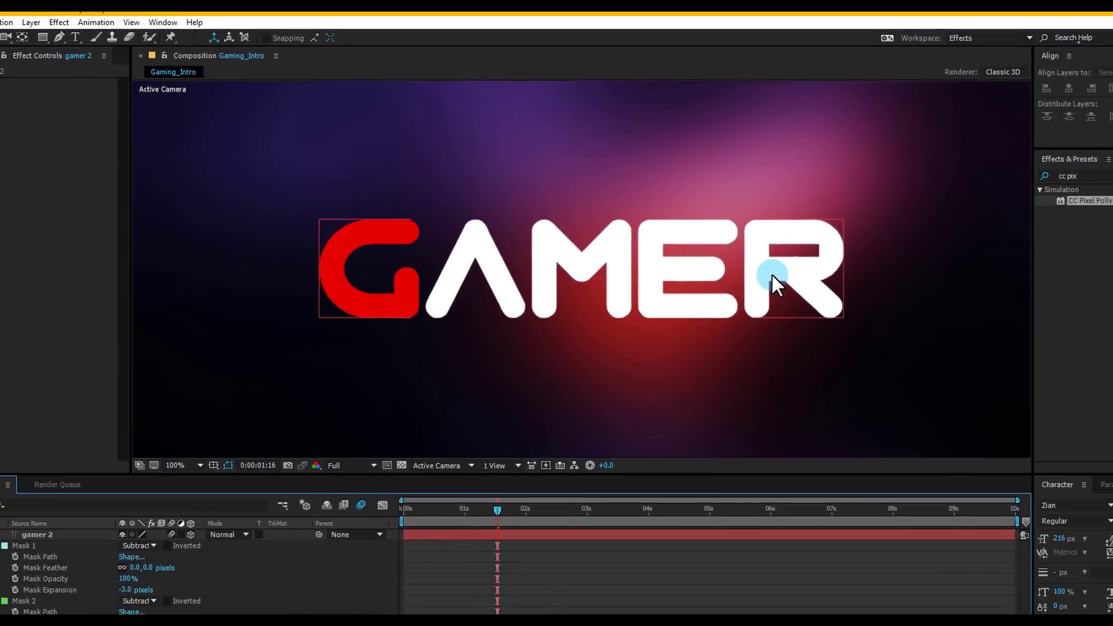
key("comma")
key("comma")
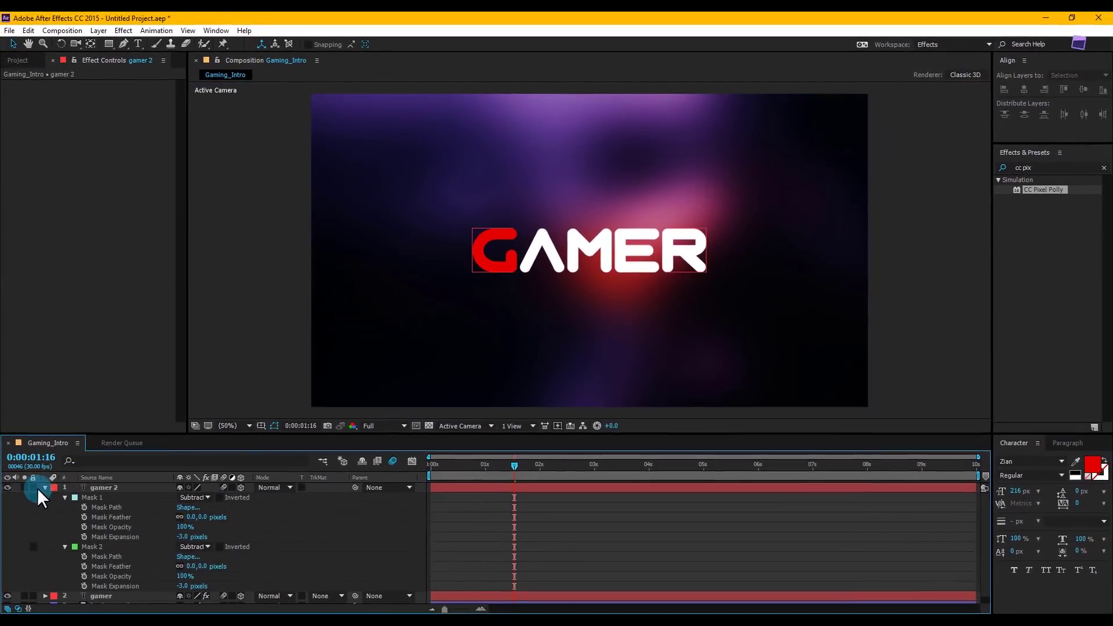
left_click(45, 488)
- Play the title animation from the start and place the playhead at 0:00:03:12
left_click_drag(496, 466, 430, 465)
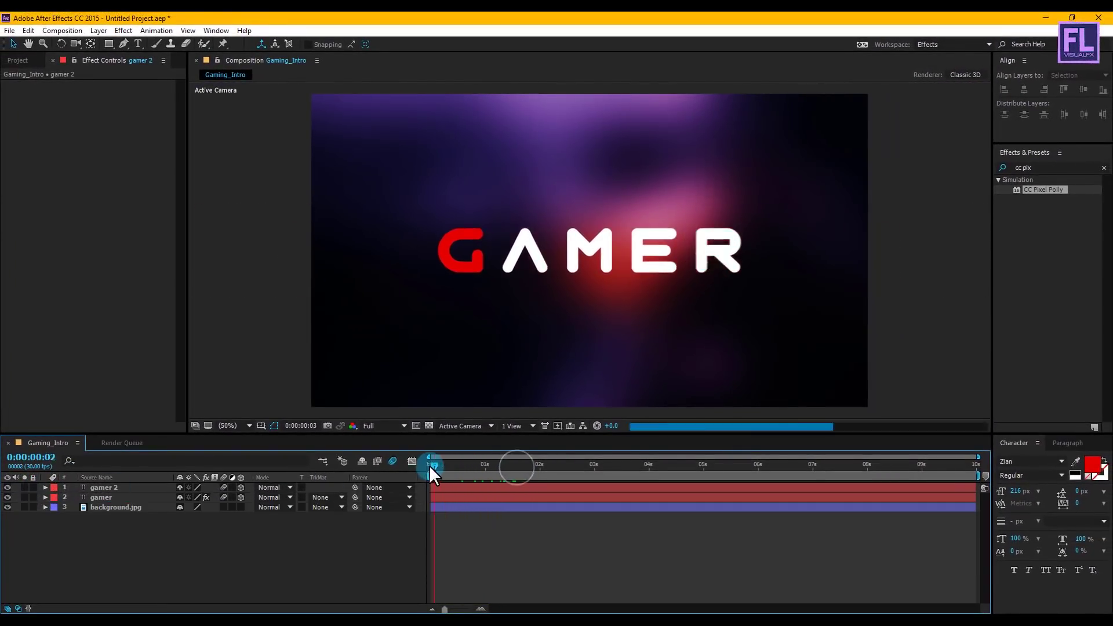
key("space")
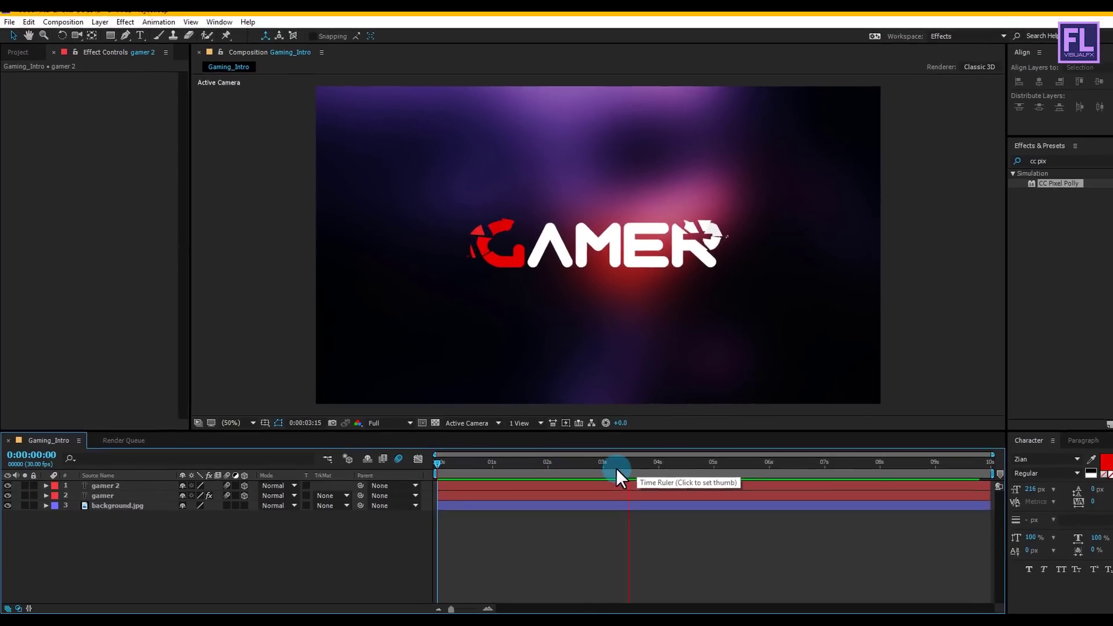
key("space")
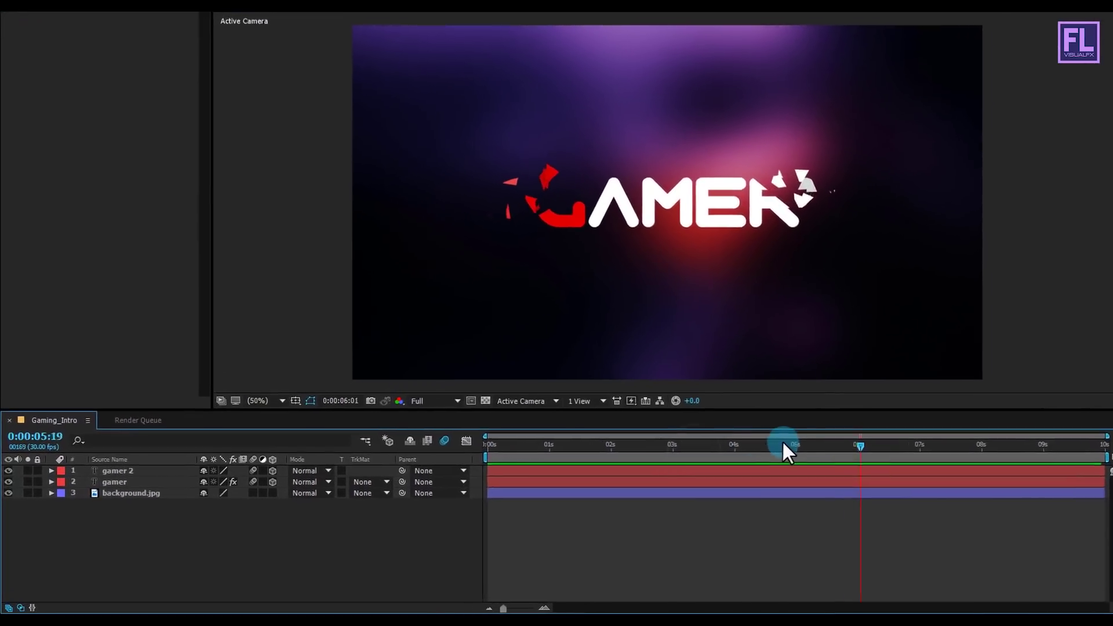
left_click_drag(783, 444, 698, 441)
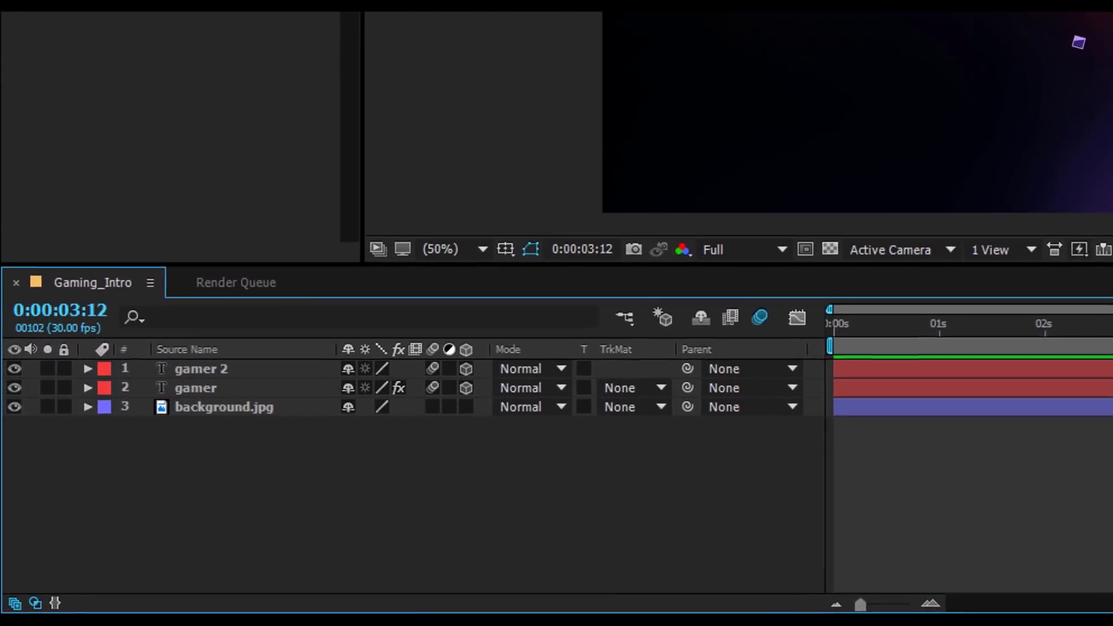
- Create a text layer reading EASY TUTORIAL in the Elite Danger Semi-Bold Condensed font
right_click(374, 503)
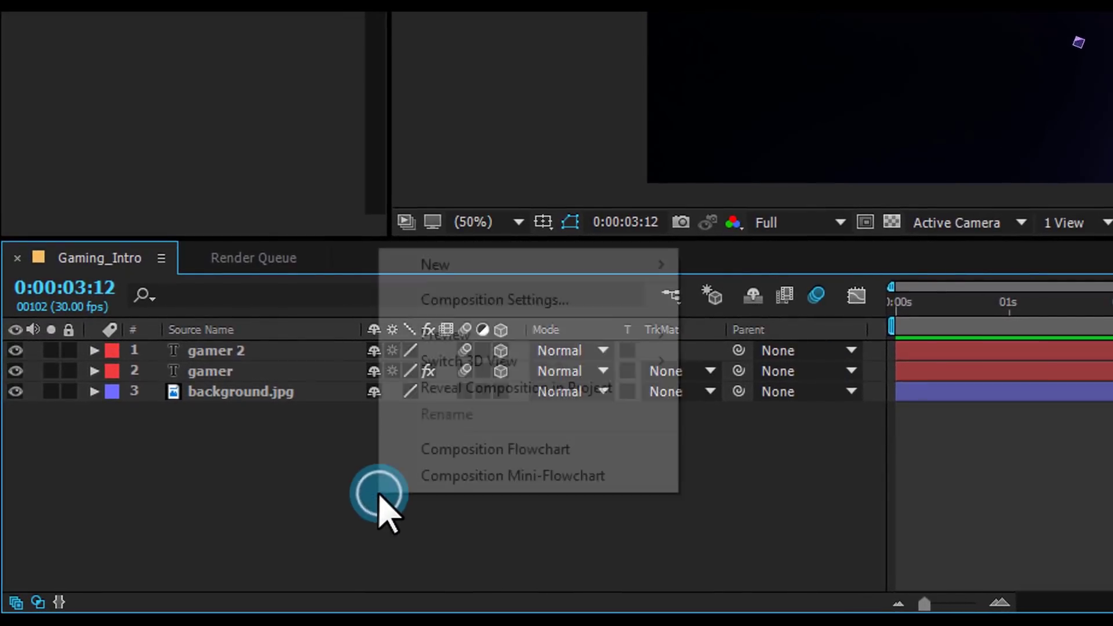
left_click(453, 267)
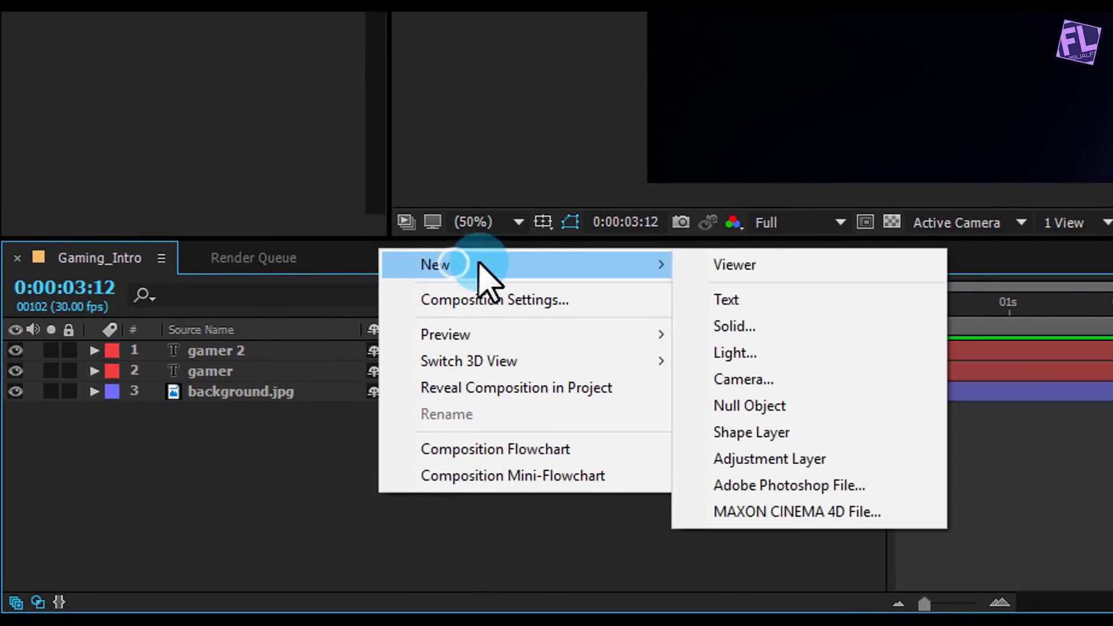
left_click(734, 299)
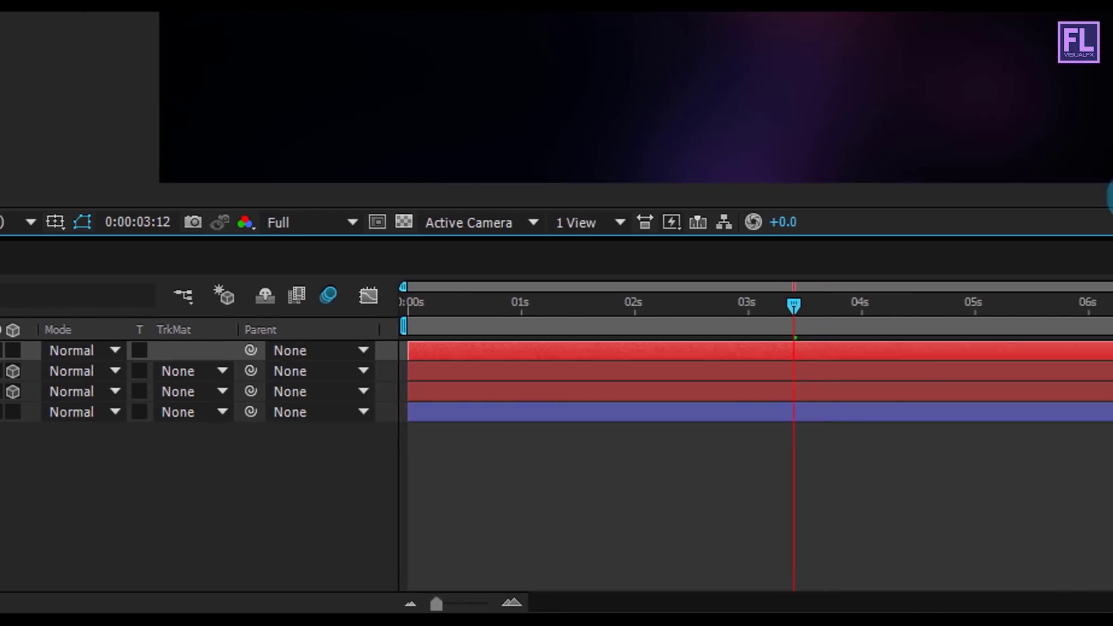
left_click(1086, 292)
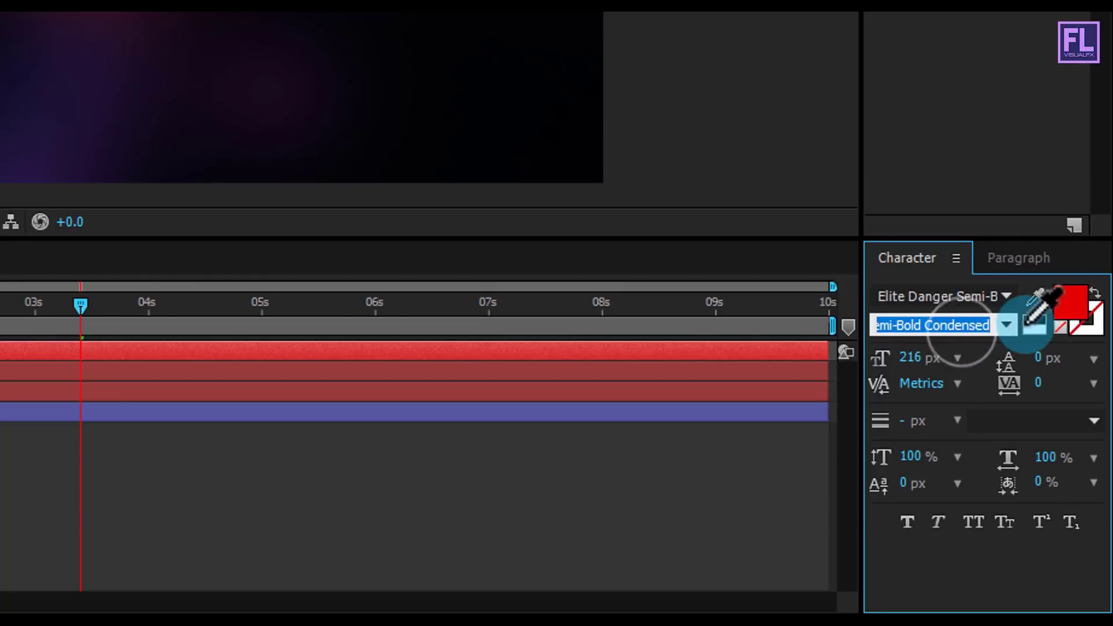
left_click(1008, 325)
left_click(980, 355)
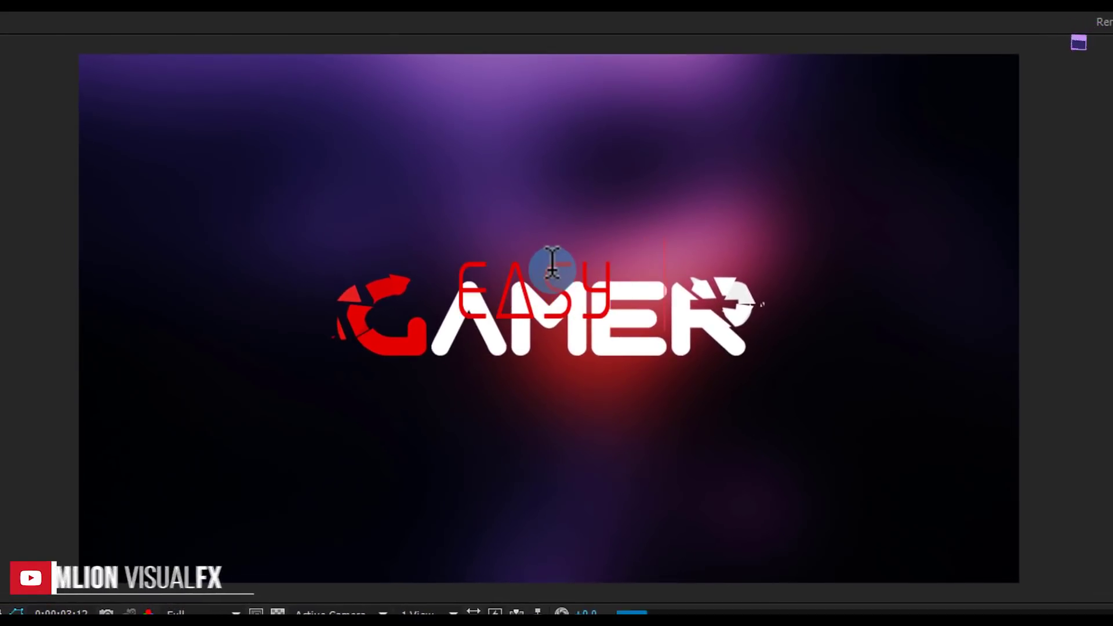
type("TUT")
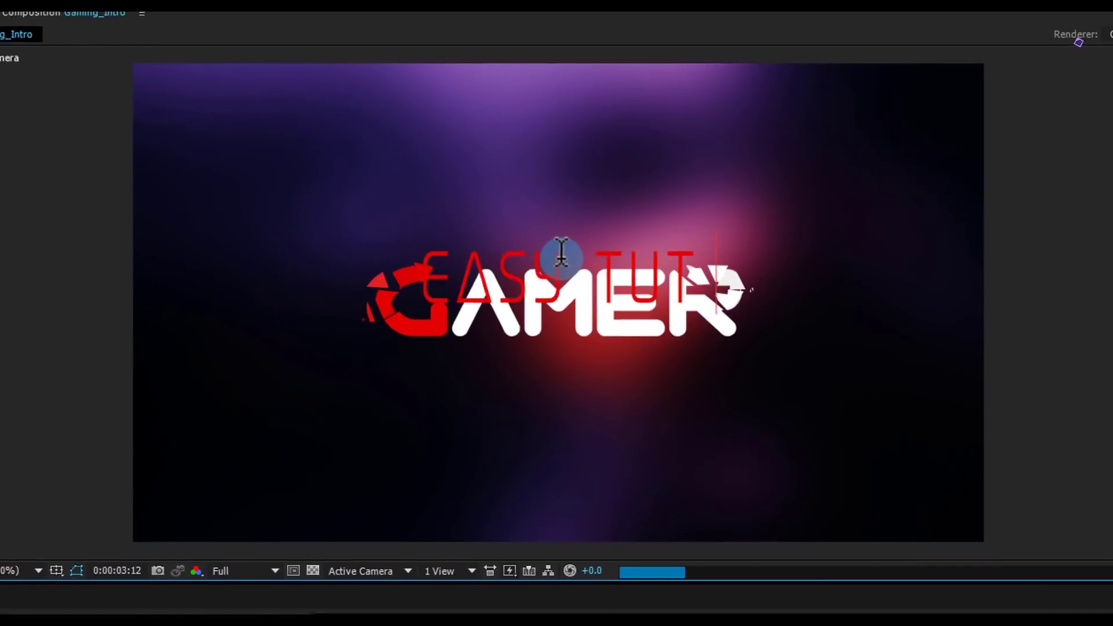
type("ORIAL")
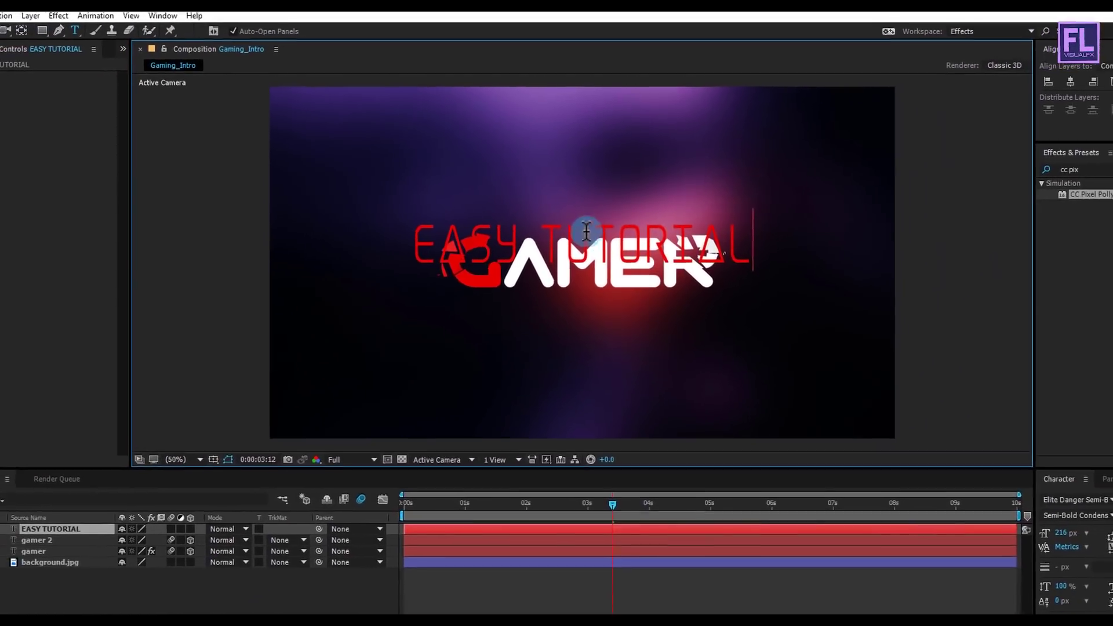
- Change the fill color of the whole EASY TUTORIAL text to white (FFFFFF)
left_click_drag(752, 241, 400, 238)
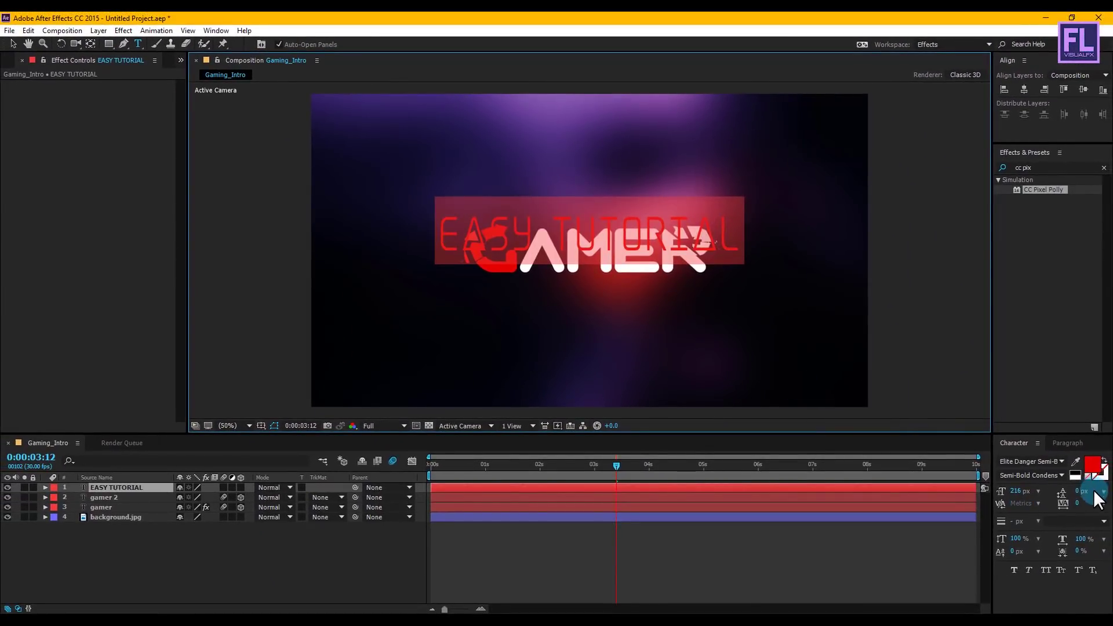
left_click(1093, 466)
left_click_drag(882, 298, 772, 224)
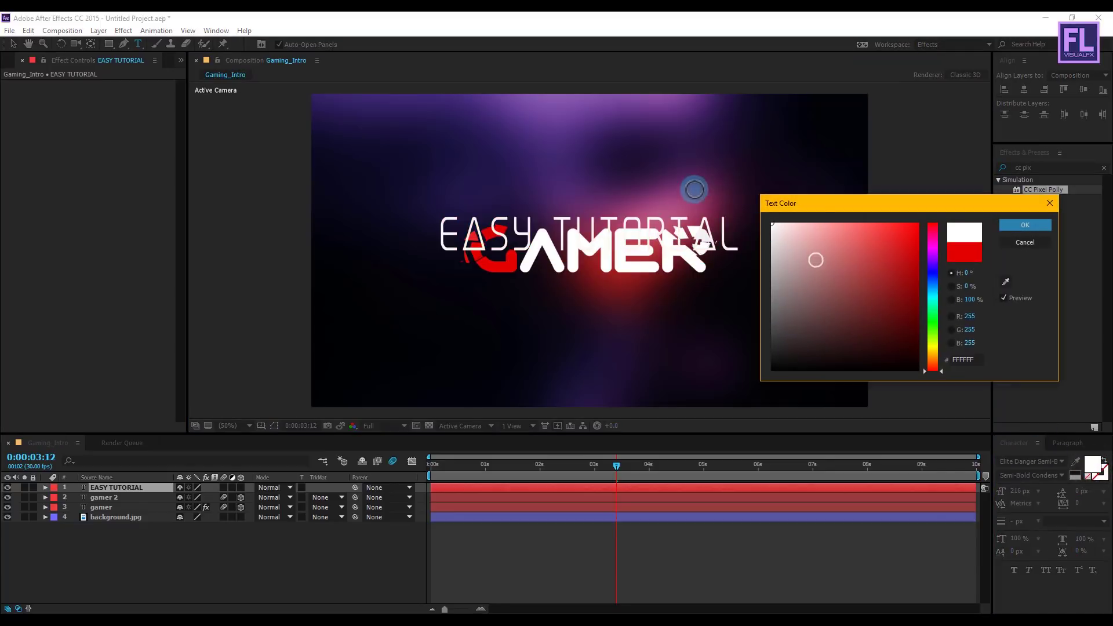
left_click(1034, 224)
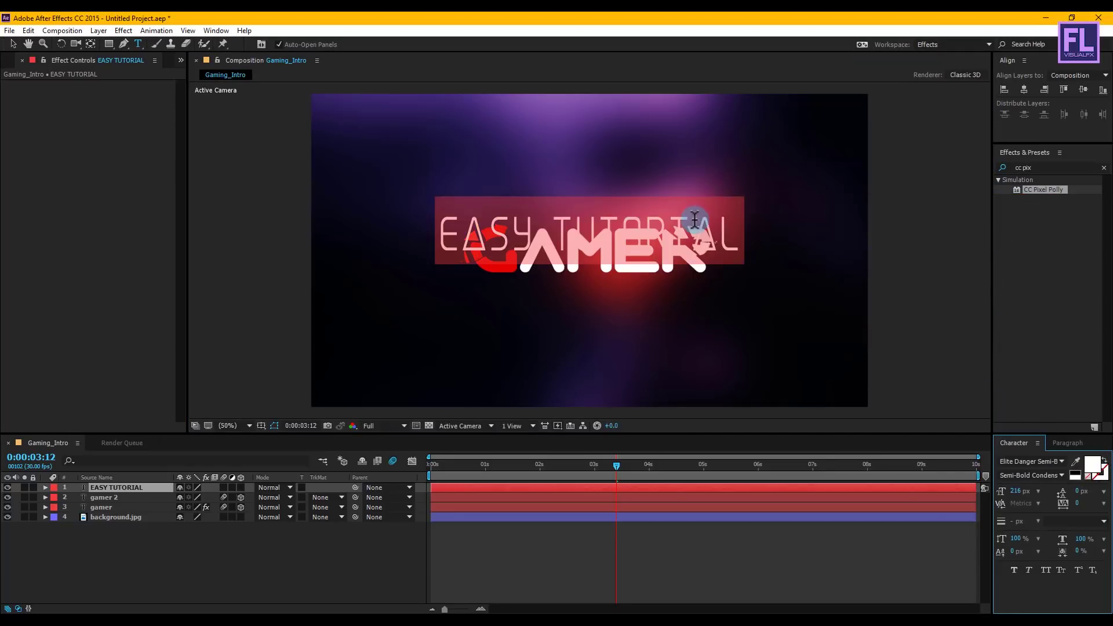
- Place EASY TUTORIAL centered just below the GAMER title, with a font size of 51 px and tracking of 400
left_click(118, 491)
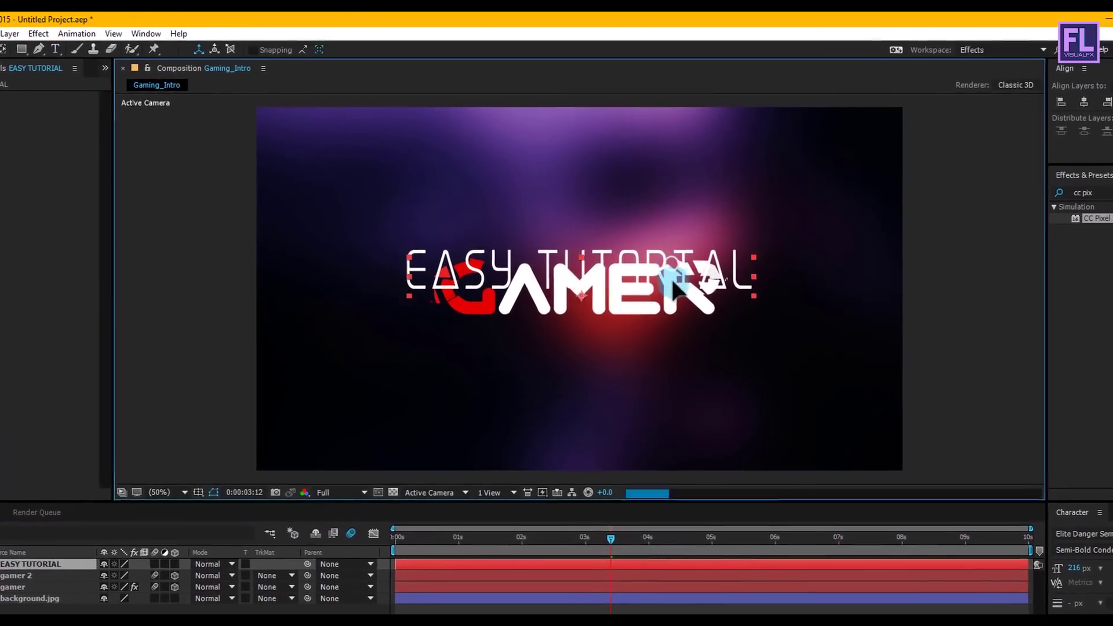
left_click_drag(663, 255, 671, 321)
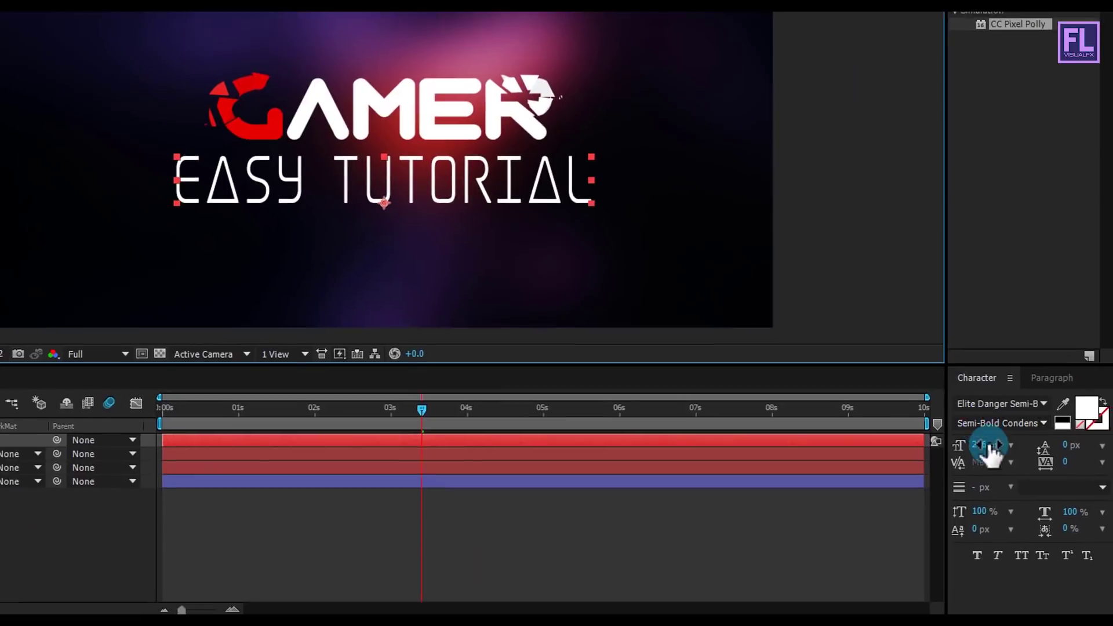
left_click_drag(977, 450, 846, 439)
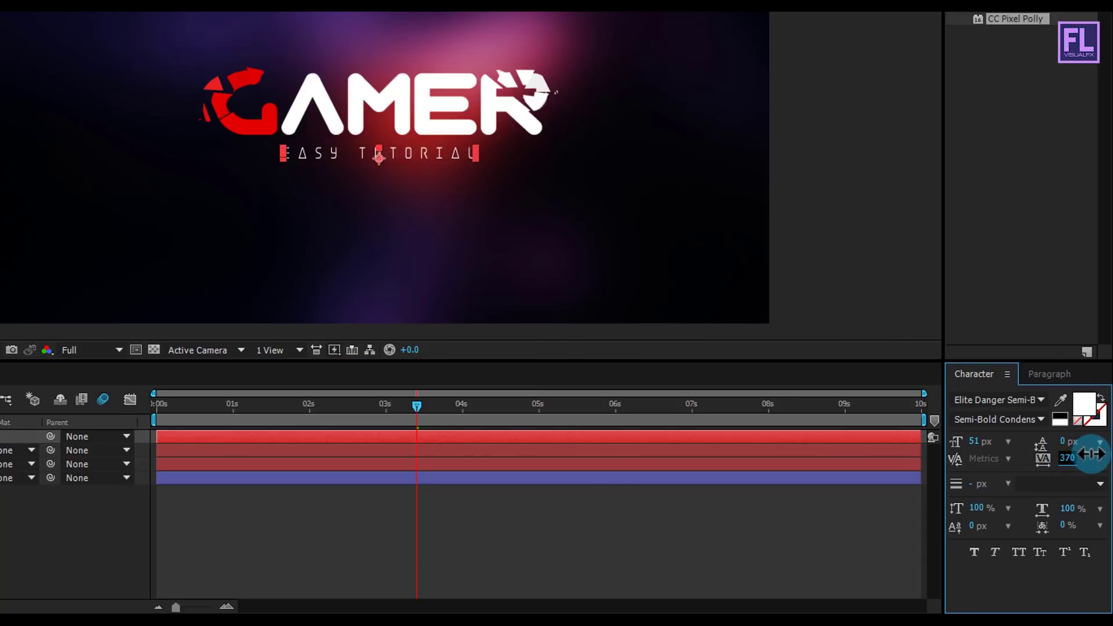
left_click(11, 542)
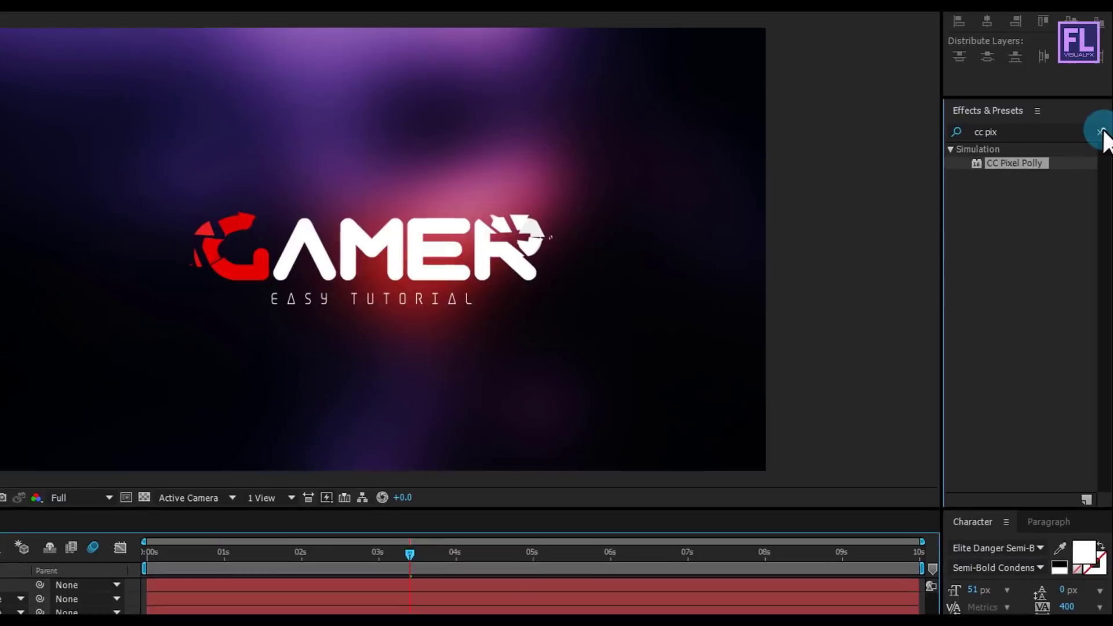
- Find the 3D Basic Rotate Y Cascade text animation preset and apply it to the EASY TUTORIAL layer
left_click(1102, 151)
type("3d basic rotate y")
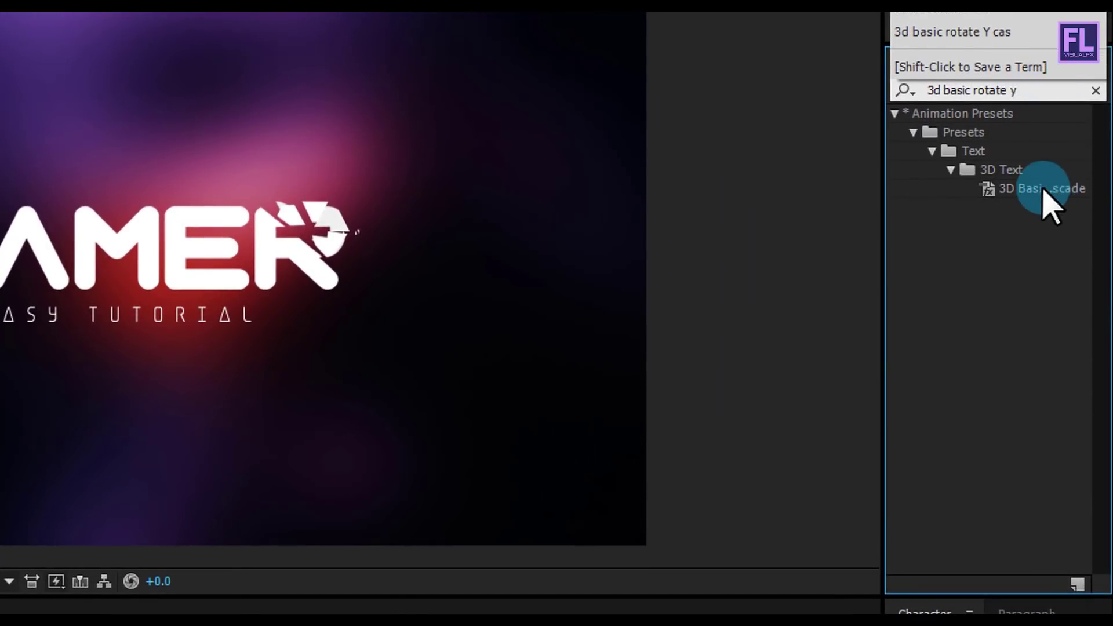
left_click_drag(1044, 189, 141, 343)
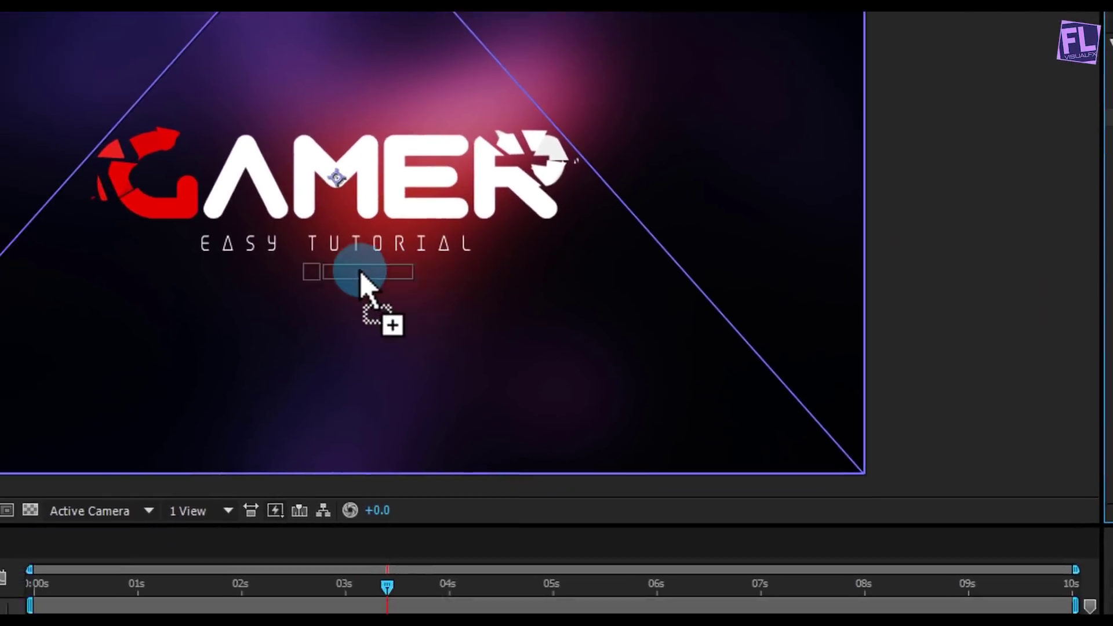
left_click_drag(360, 272, 225, 387)
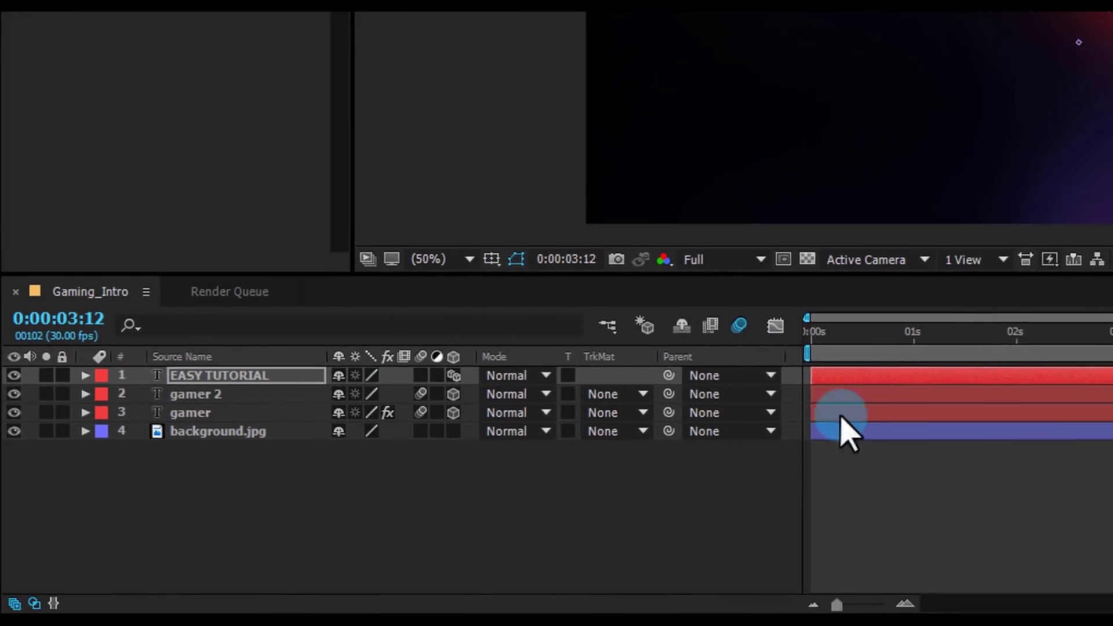
- Reveal the keyframes of the EASY TUTORIAL layer and scrub through its letter animation with the layer deselected
key("u")
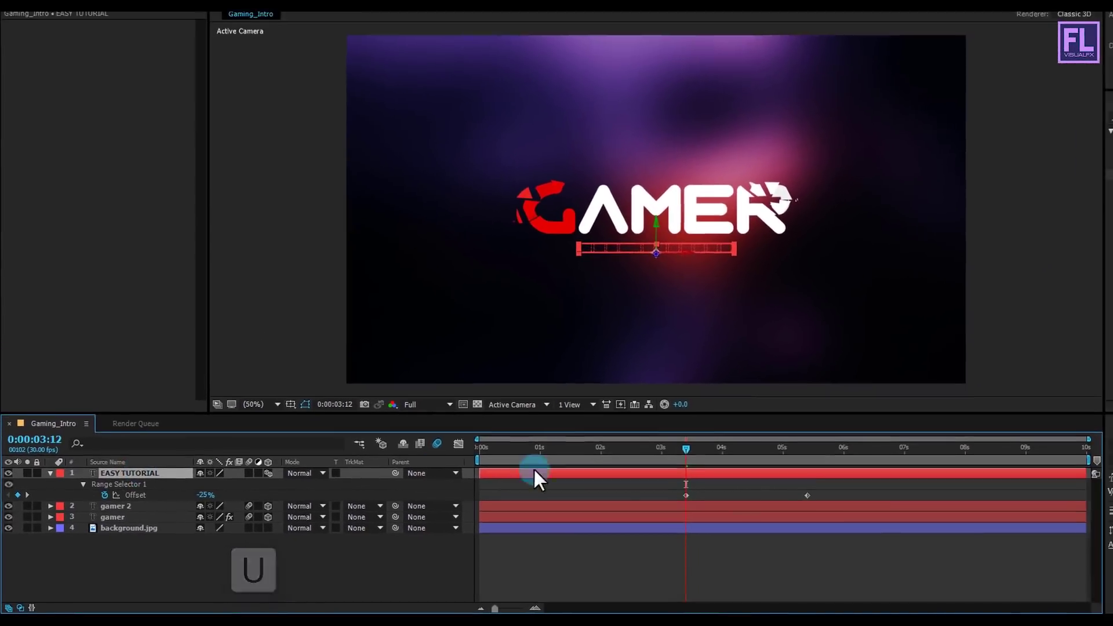
left_click(792, 495)
left_click_drag(639, 459, 595, 525)
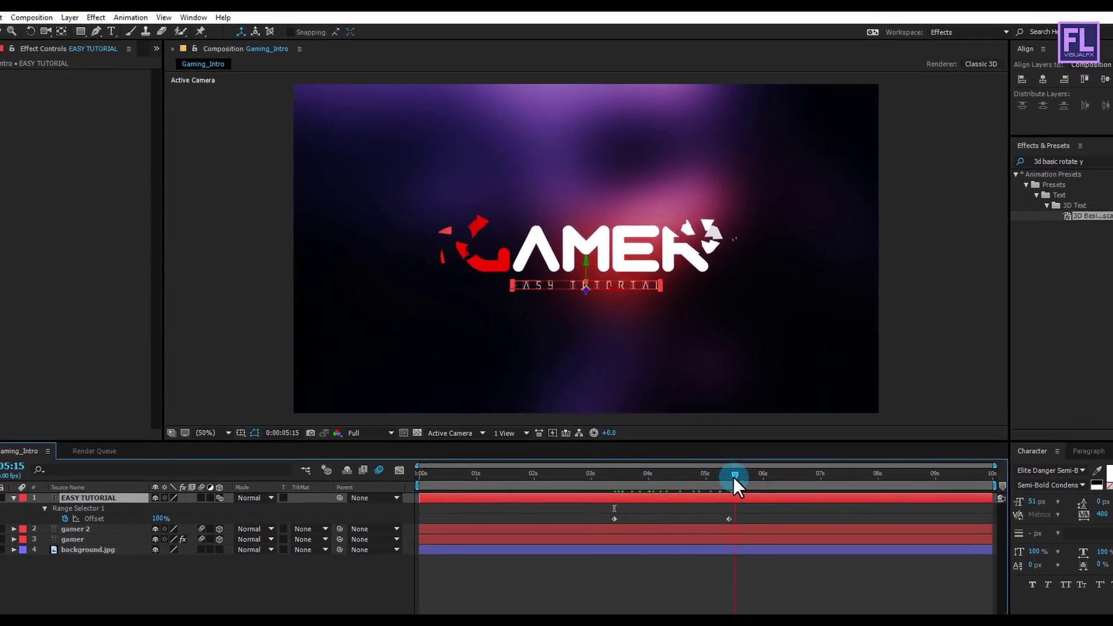
left_click(929, 376)
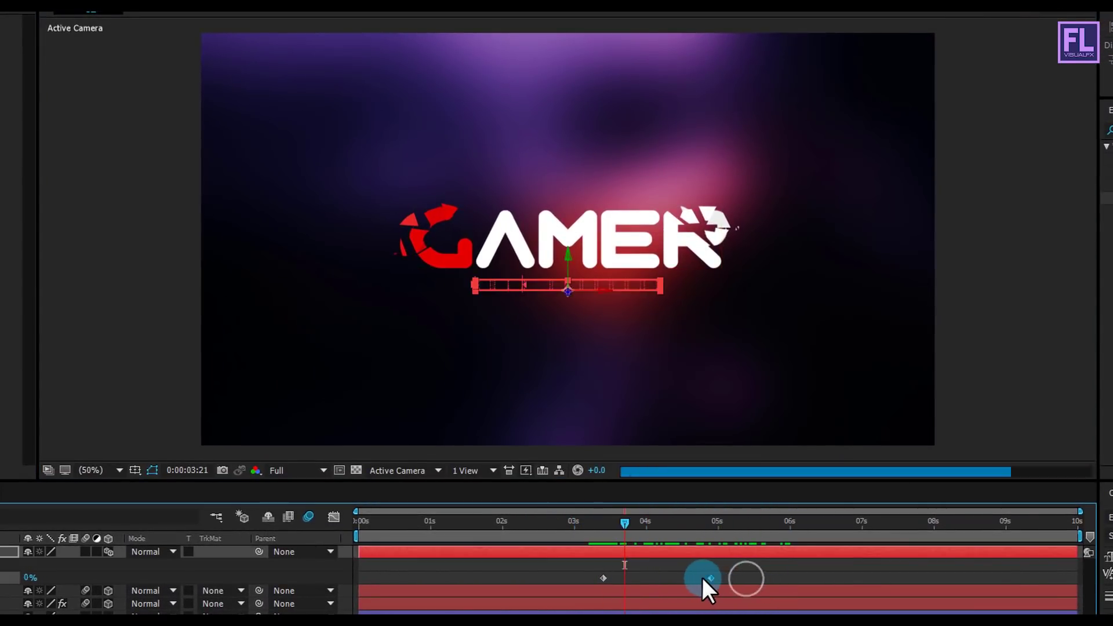
- Move the second Offset keyframe of EASY TUTORIAL earlier to about 4.7 s and apply Easy Ease to both Offset keyframes
mouse_move(703, 578)
left_mouse_down()
mouse_move(687, 576)
mouse_move(696, 574)
left_mouse_up()
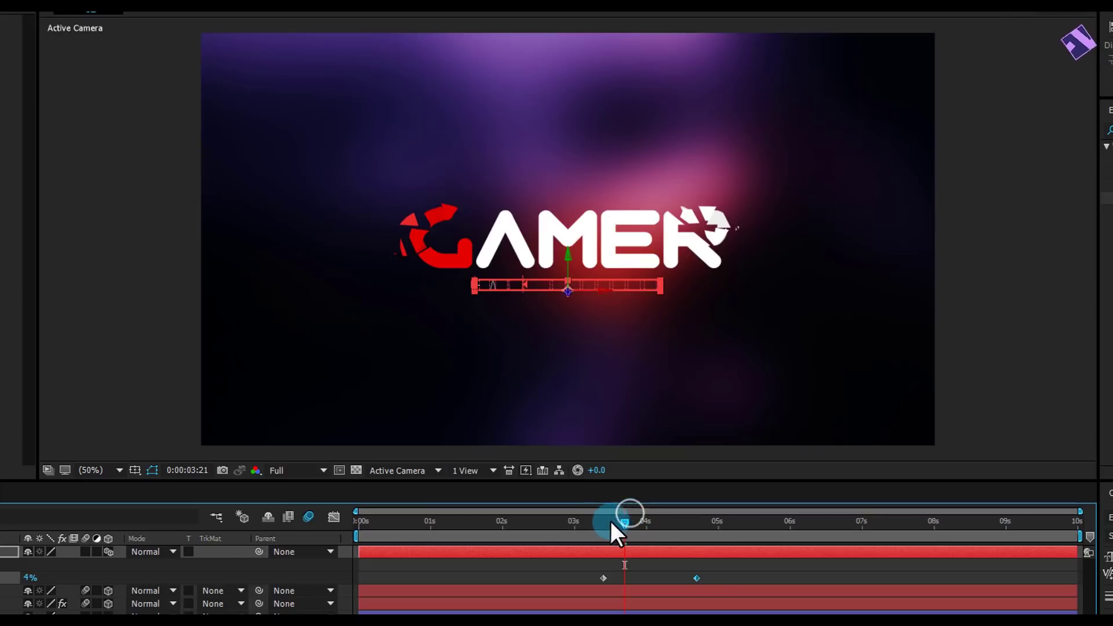
left_click_drag(734, 565, 586, 582)
key("F9")
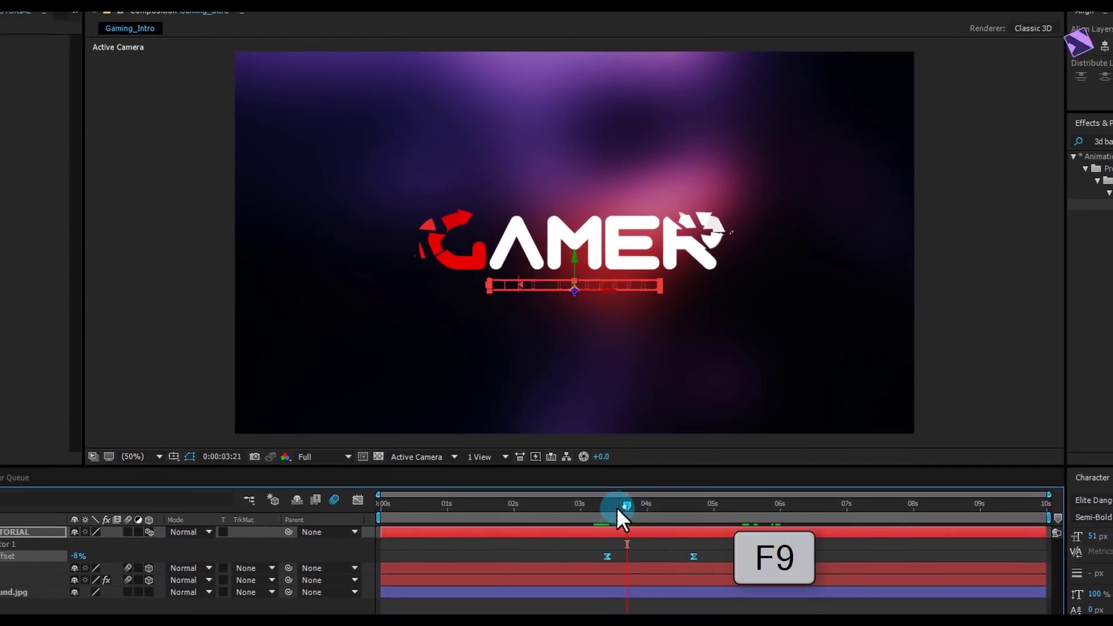
- Scrub through the eased subtitle animation to 0:00:04:27 and collapse the EASY TUTORIAL layer
left_click_drag(617, 507, 706, 507)
left_click(911, 374)
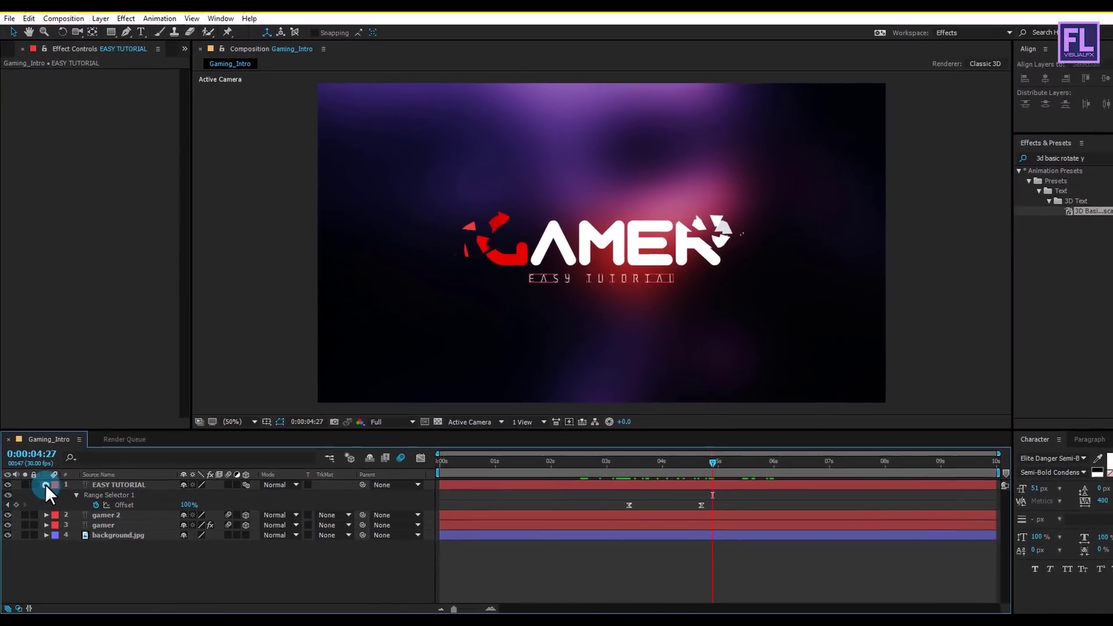
left_click(45, 485)
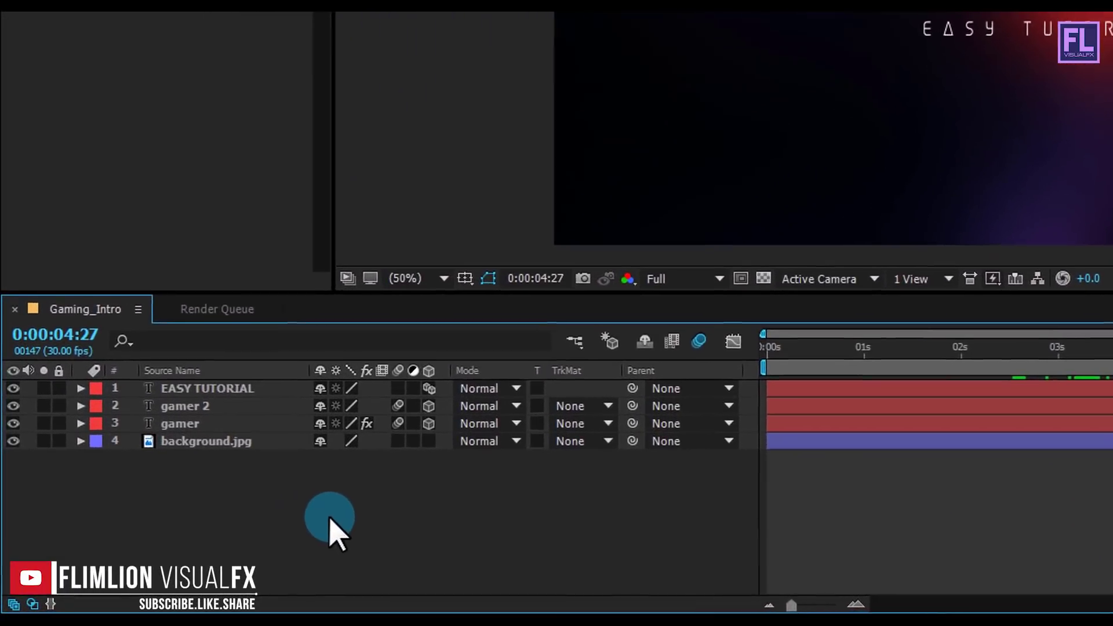
- Add a null object to the composition and make it a 3D layer
right_click(343, 513)
left_click(436, 306)
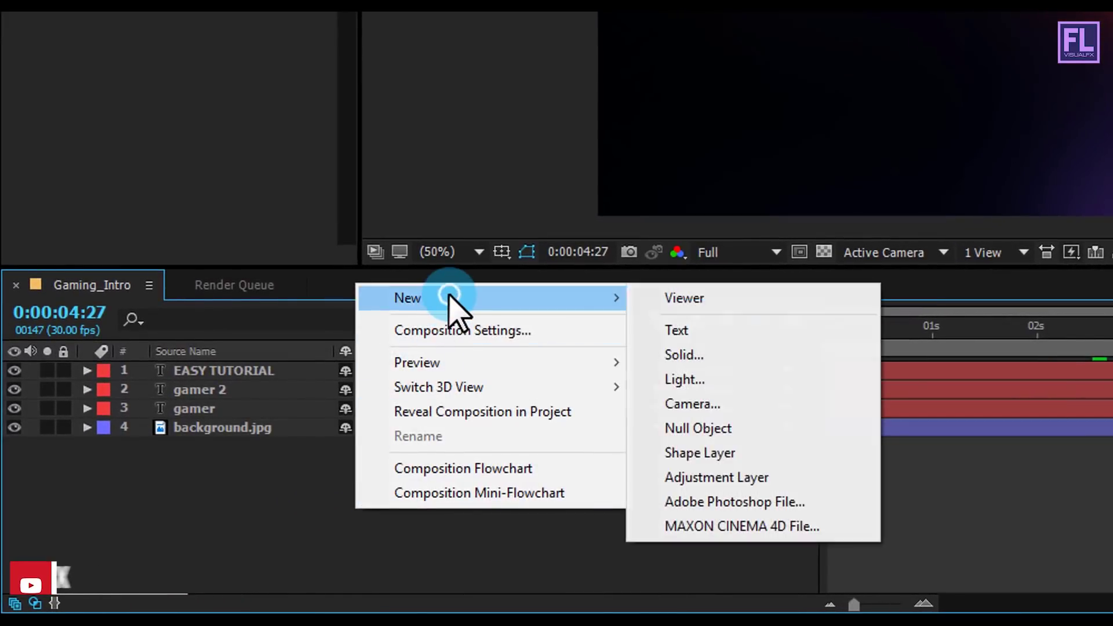
left_click(699, 429)
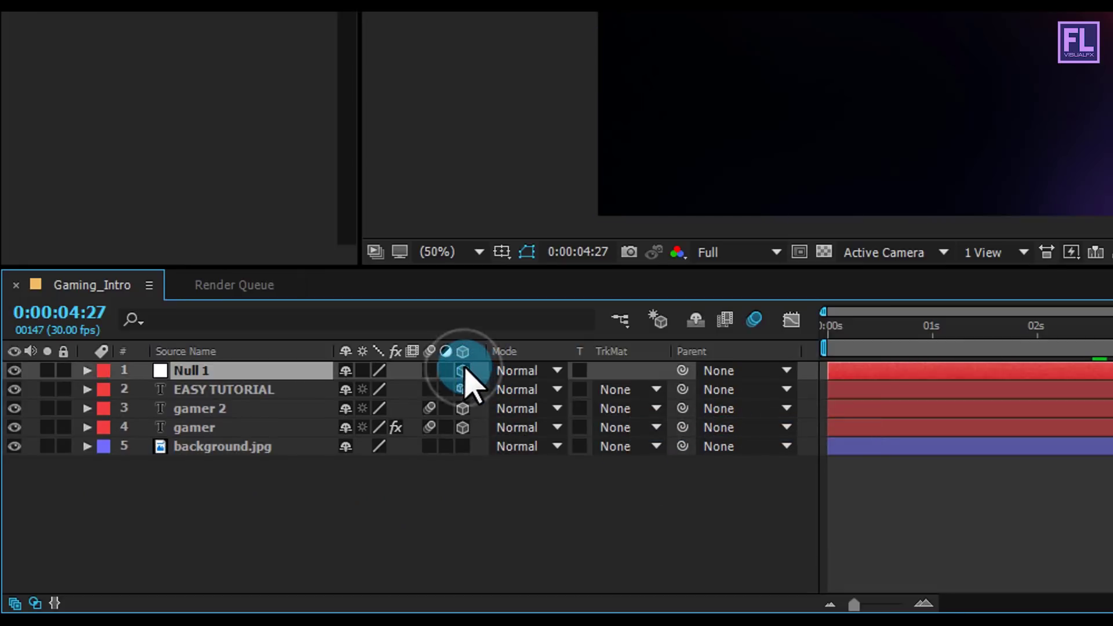
- Parent the EASY TUTORIAL, gamer 2 and gamer layers to Null 1
left_click(197, 389, "shift")
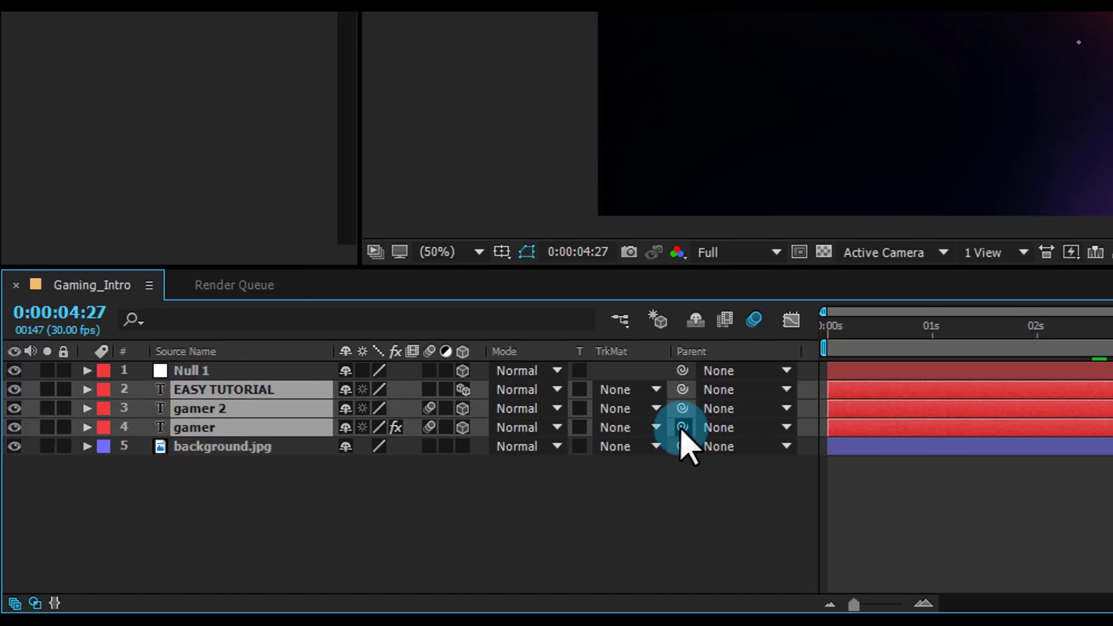
left_click_drag(682, 427, 210, 375)
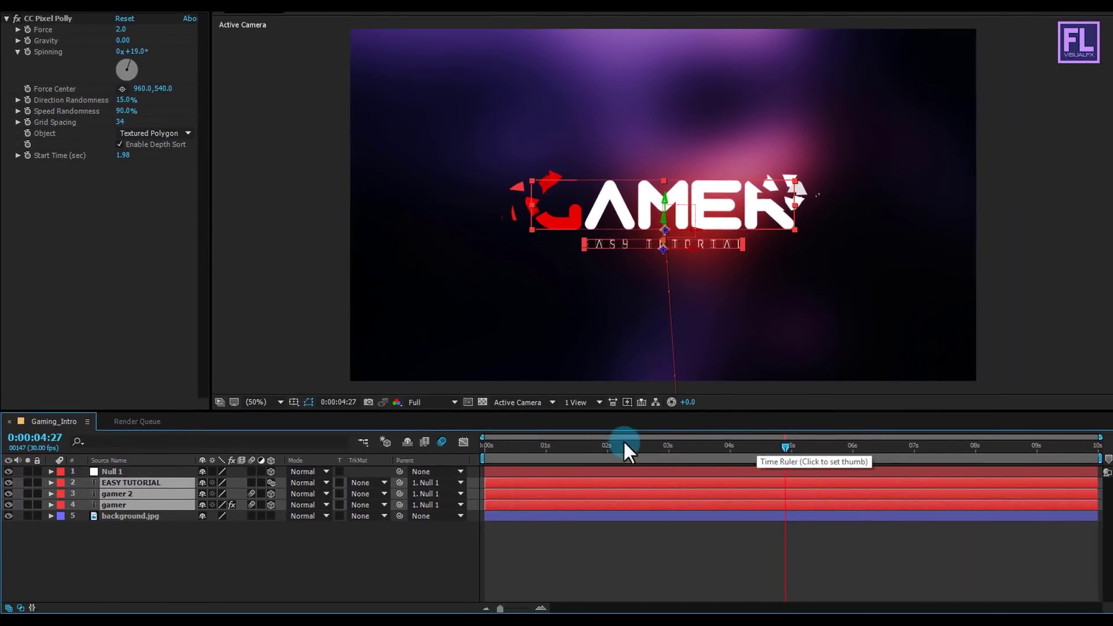
- Keyframe Null 1's Position at the composition's start, set its Z position to 252 at 0:00:09:29, and collapse the layer
left_click(123, 472)
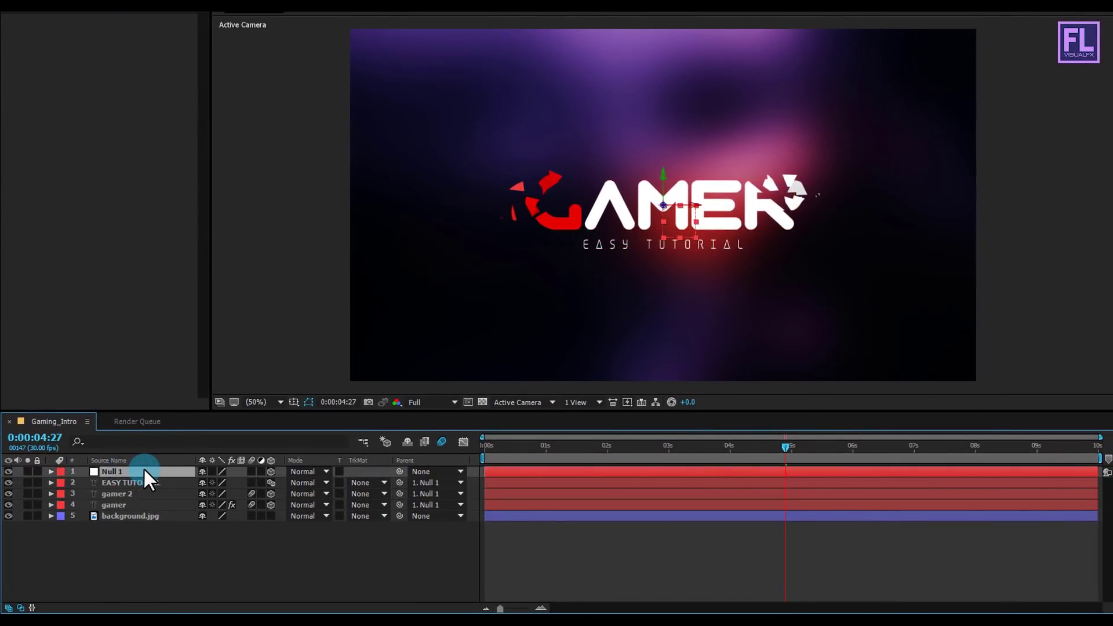
key("p")
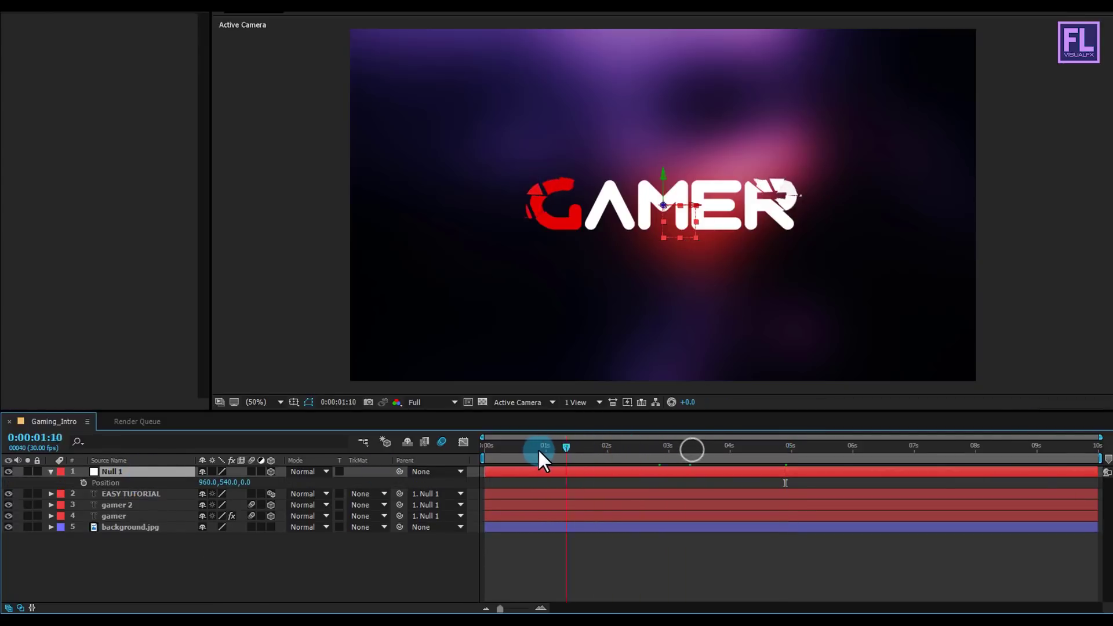
left_click(82, 482)
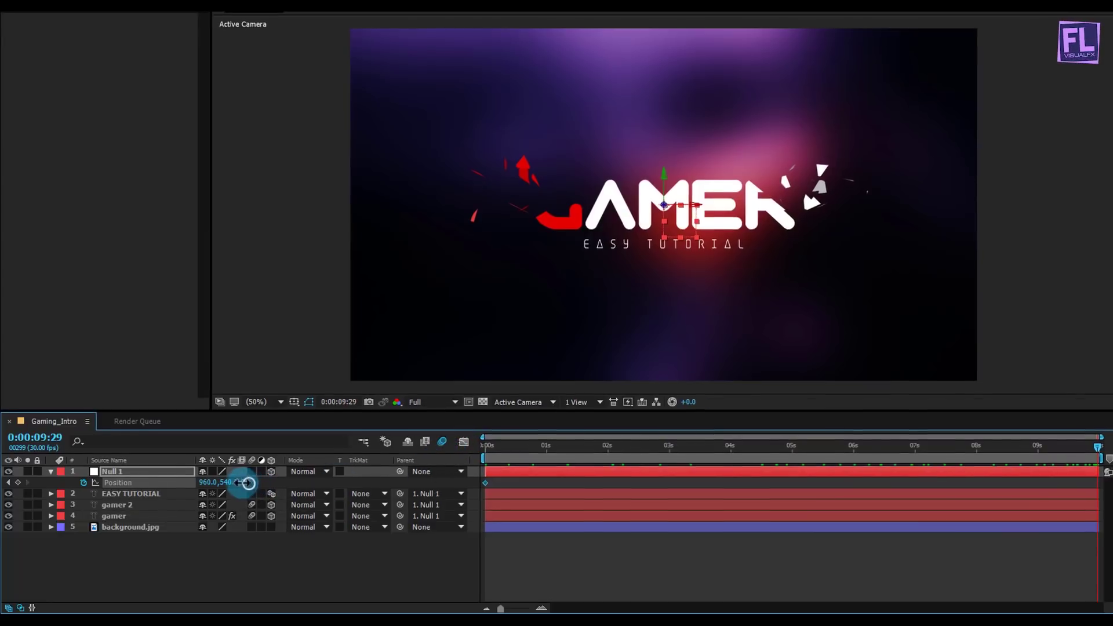
left_click_drag(247, 482, 367, 479)
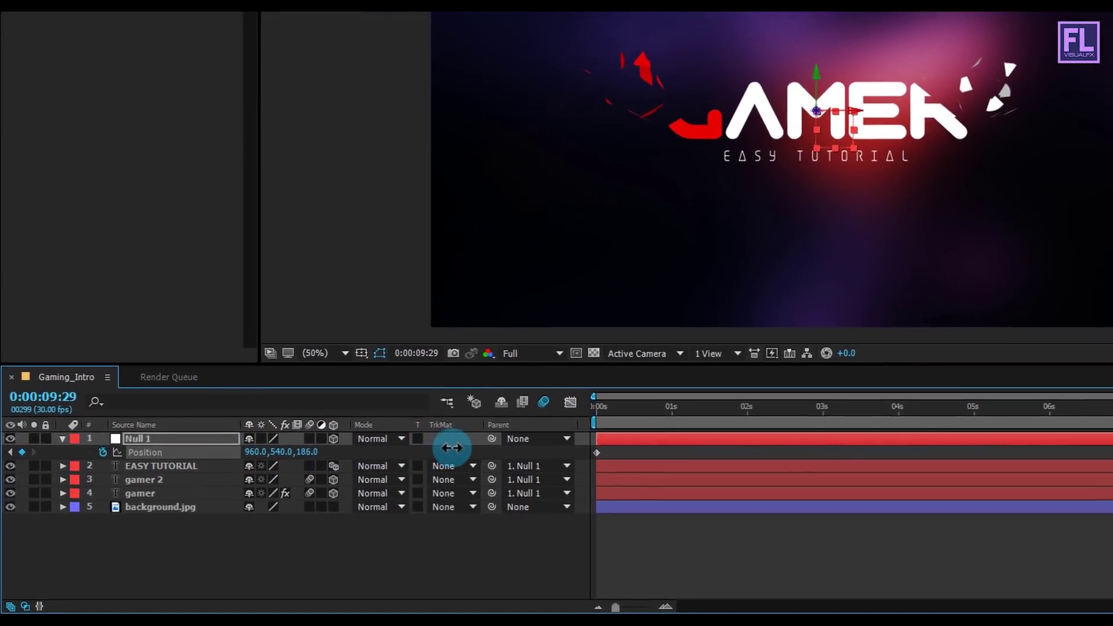
left_click_drag(452, 447, 533, 431)
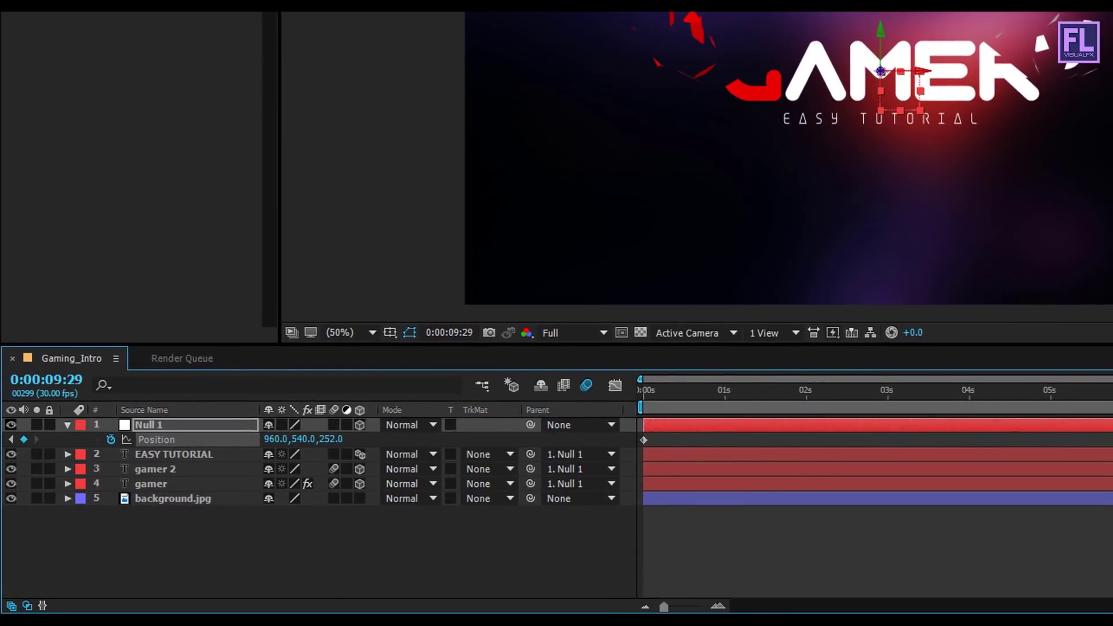
left_click_drag(1108, 389, 475, 464)
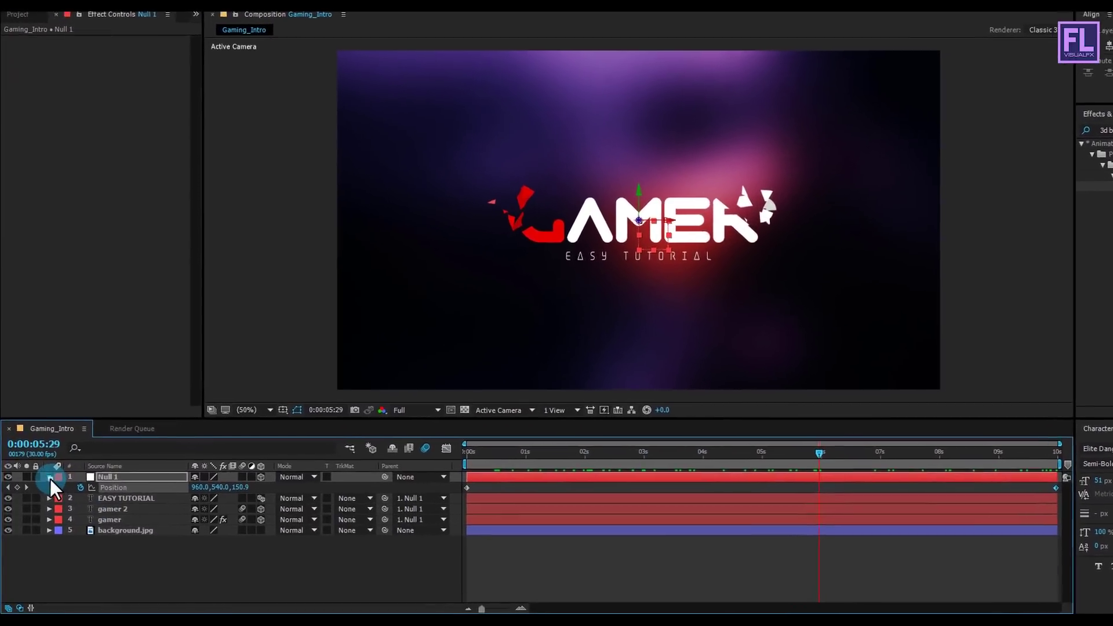
left_click(50, 478)
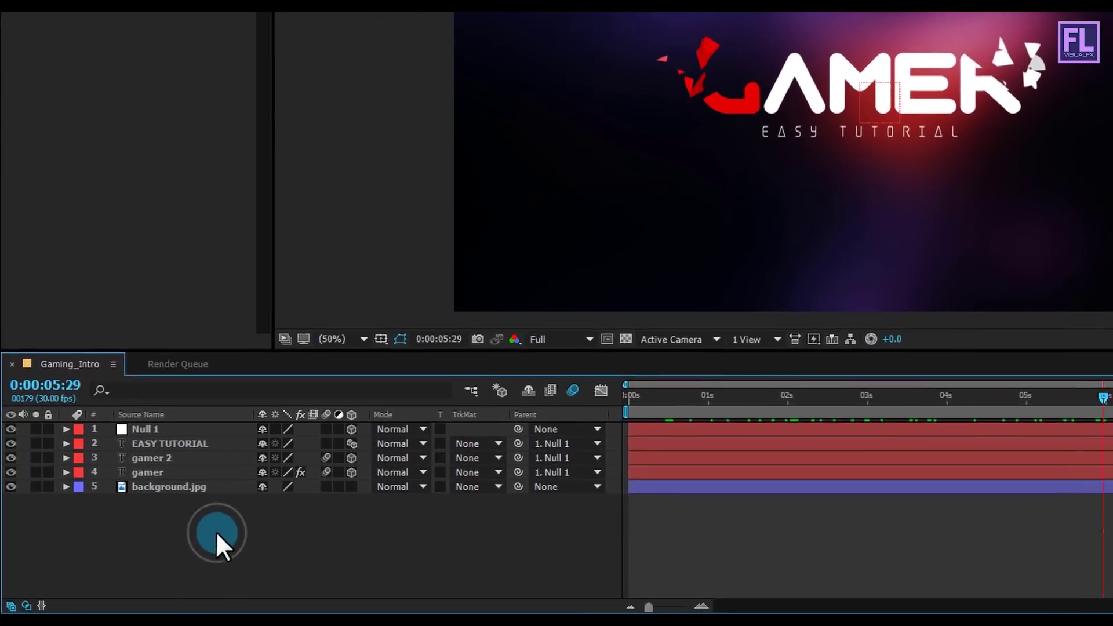
- Create a black 1920 × 1080 px solid layer named Mask
right_click(237, 528)
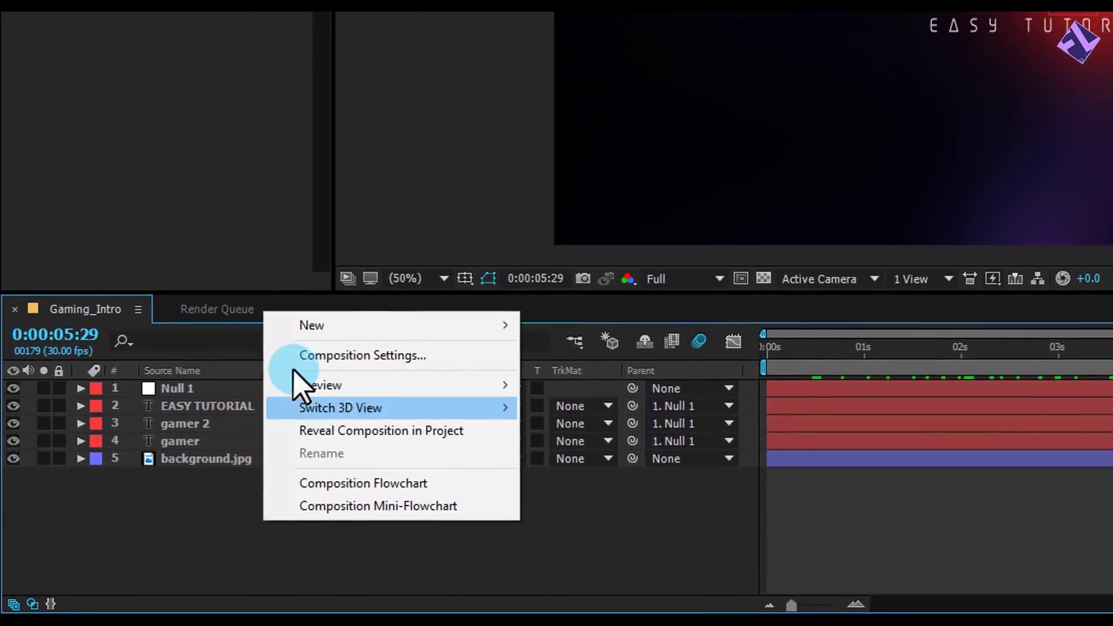
left_click(318, 329)
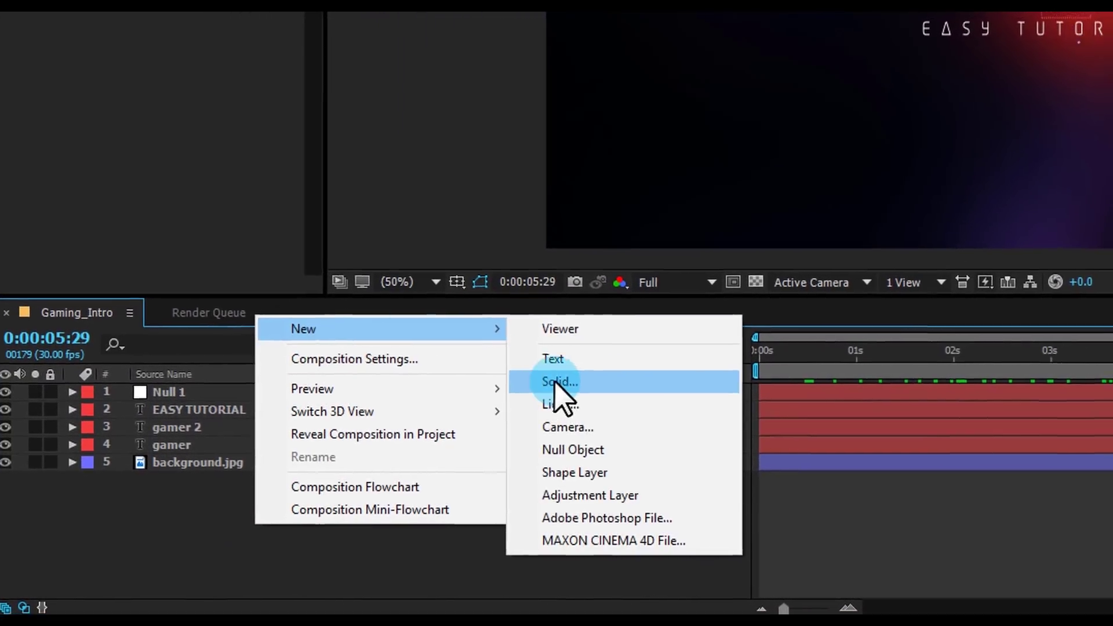
left_click(565, 379)
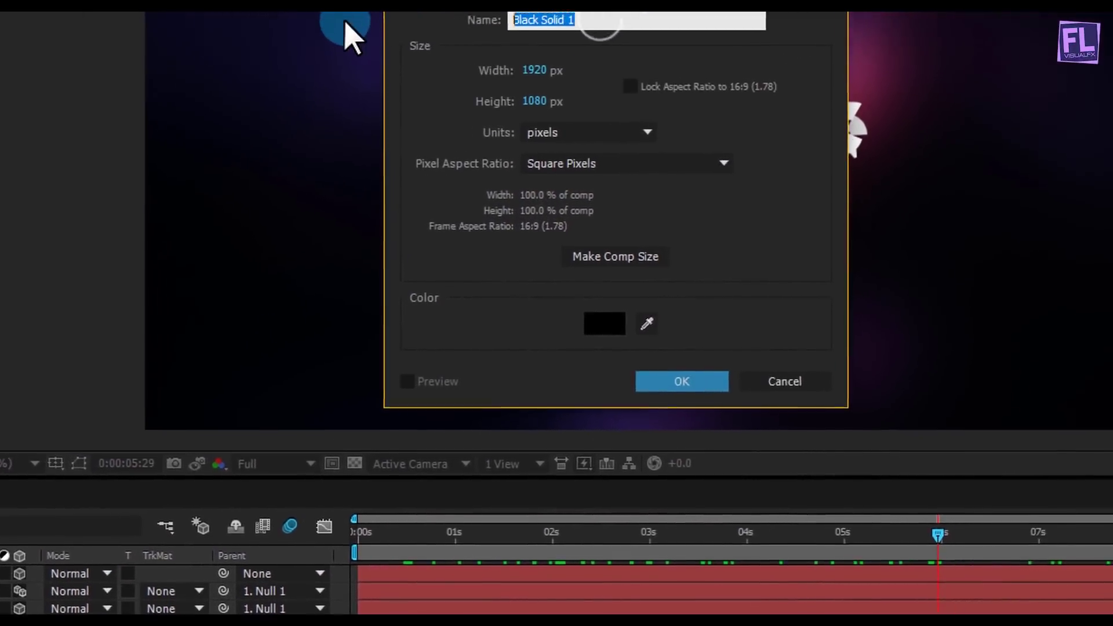
type("Mask")
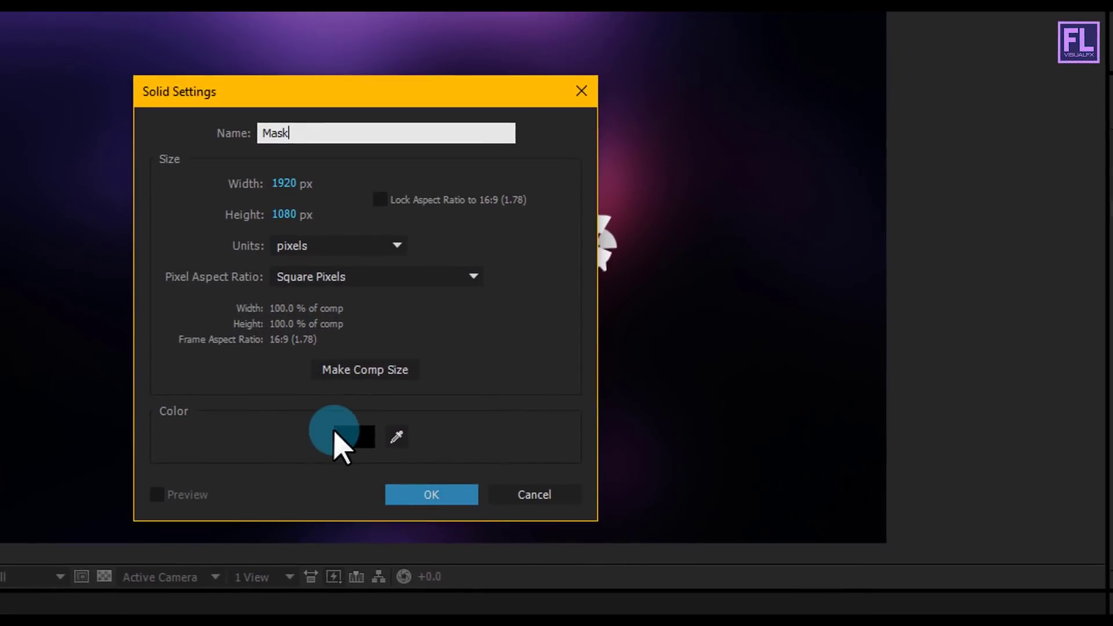
left_click(355, 435)
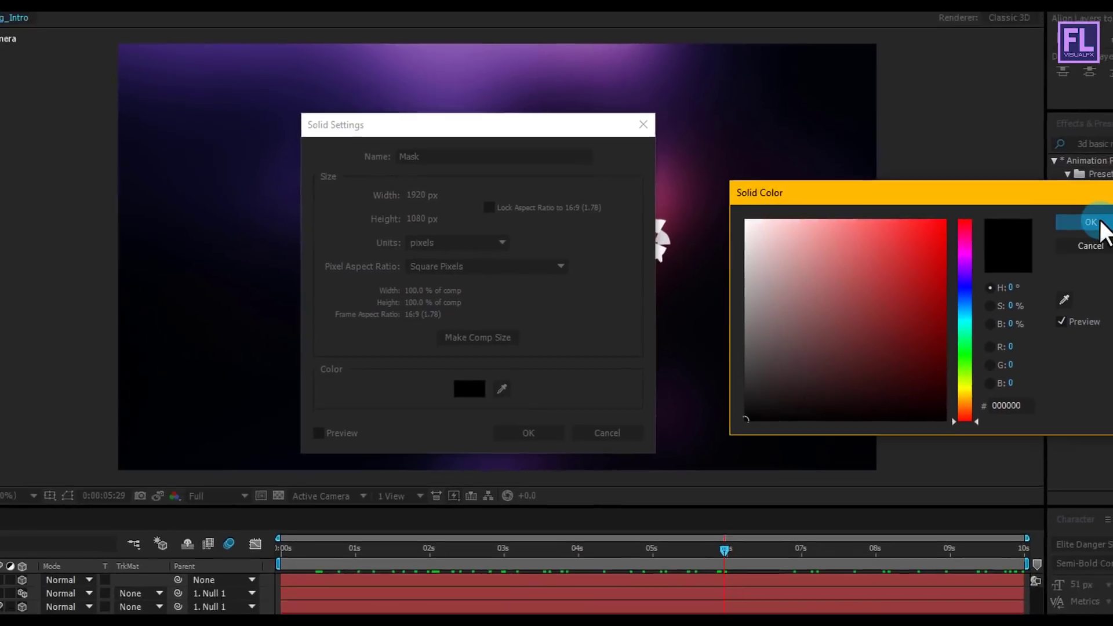
left_click(1102, 220)
left_click(484, 462)
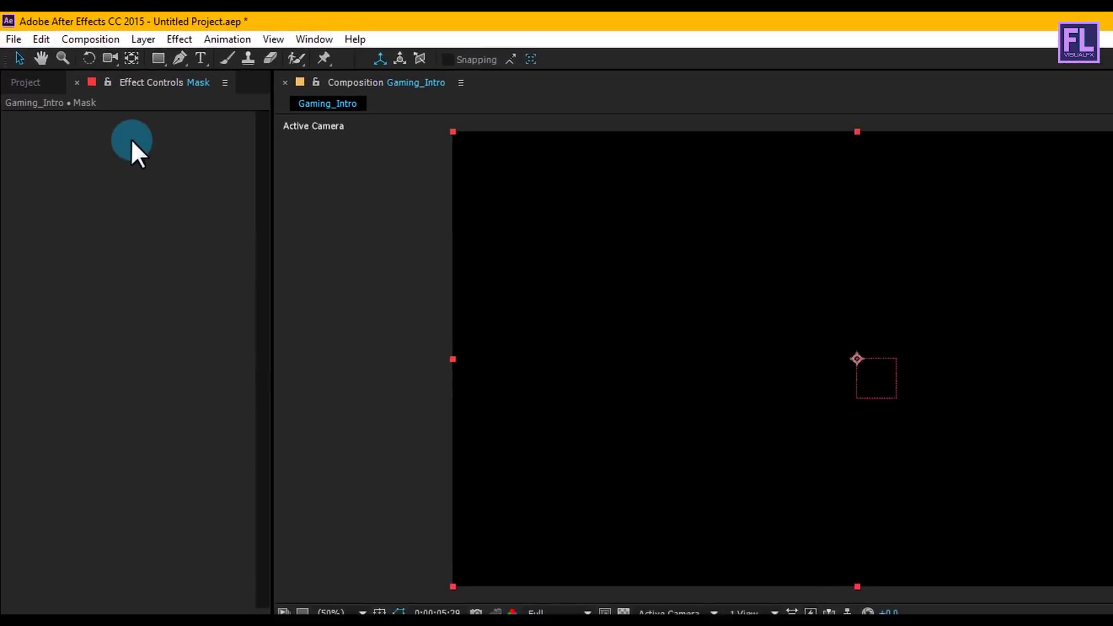
- Add a full-frame rectangular mask to the Mask solid and pull its upper and lower edges inward
left_click(158, 58)
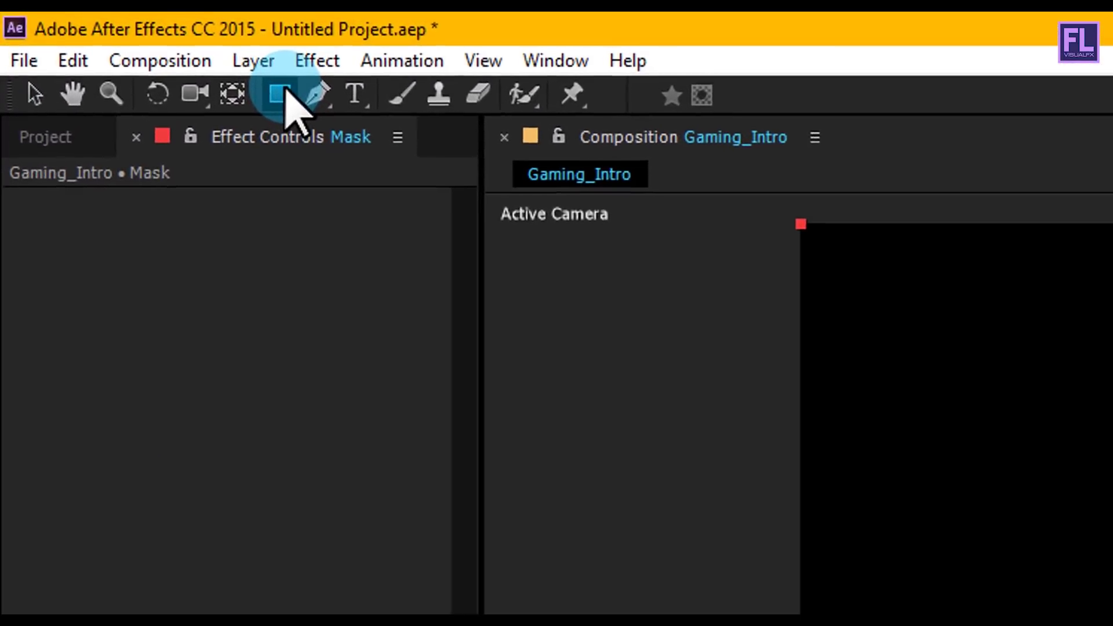
double_click(280, 93)
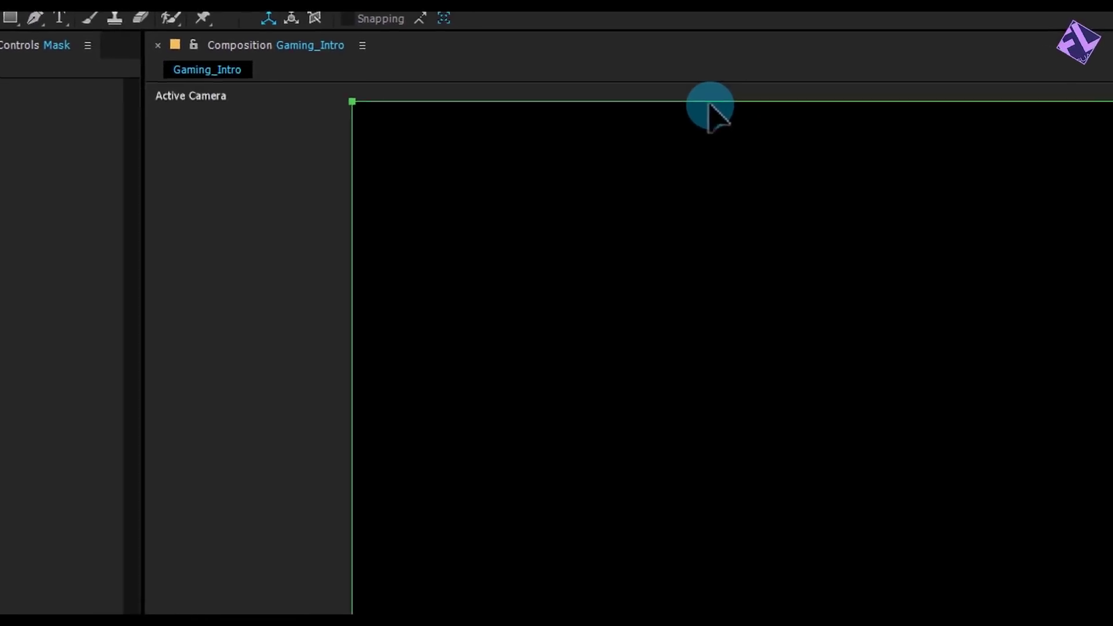
double_click(709, 104)
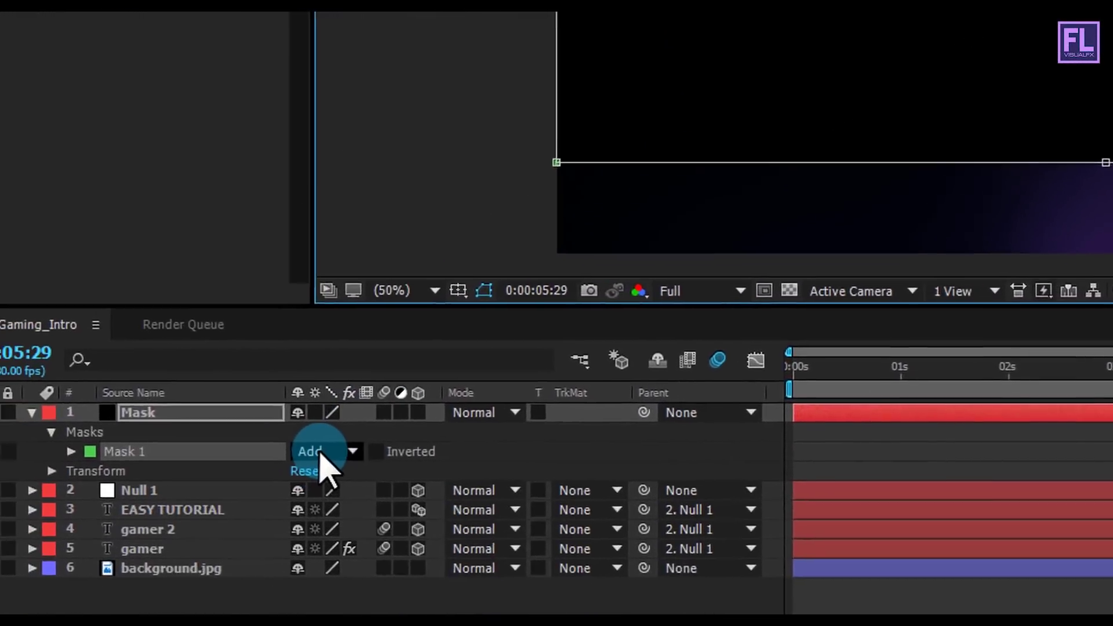
- Set the mode of Mask 1 to Subtract to form cinematic bars, and collapse the Mask layer
left_click(128, 589)
left_click(431, 473)
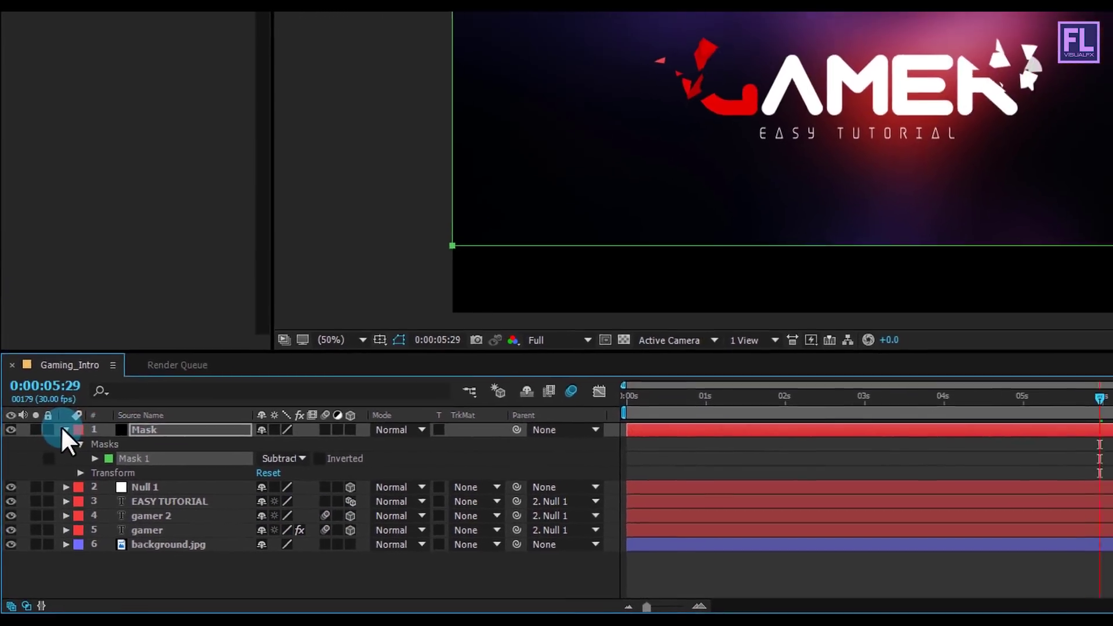
left_click(87, 367)
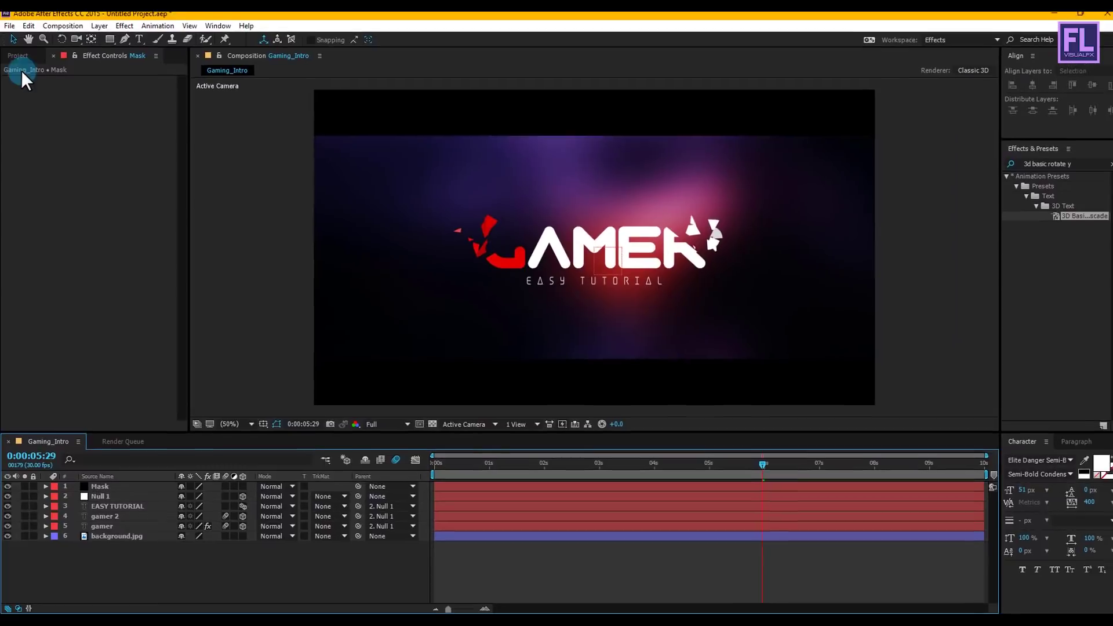
- Import the light leaks 1, light leaks 2 and light leaks 3 clips from the light leaks folder into the project
left_click(19, 15)
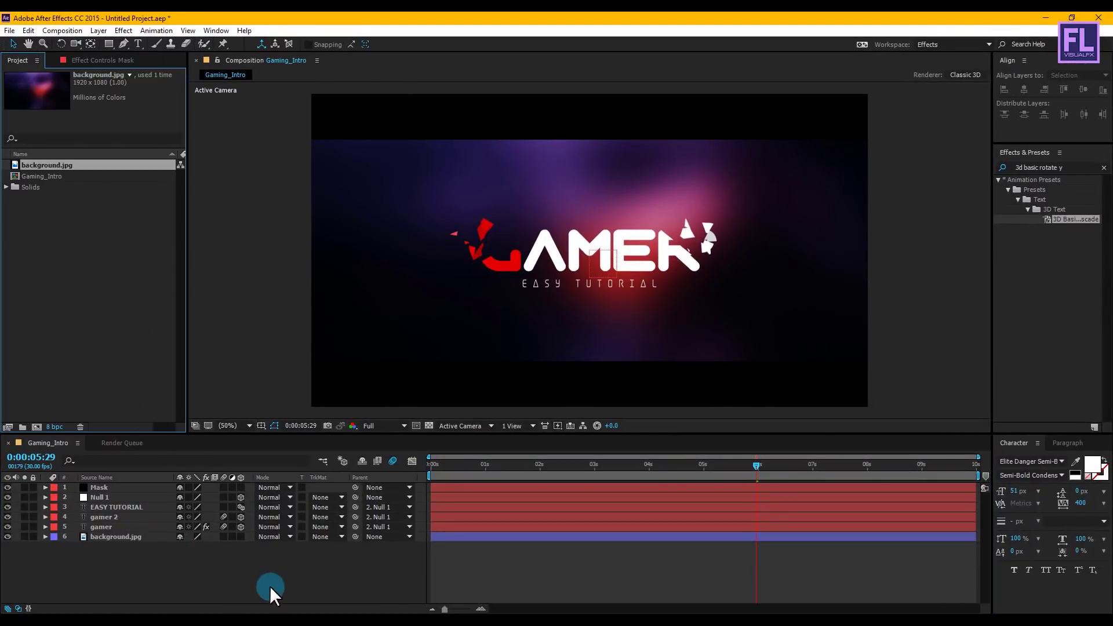
left_click(350, 574)
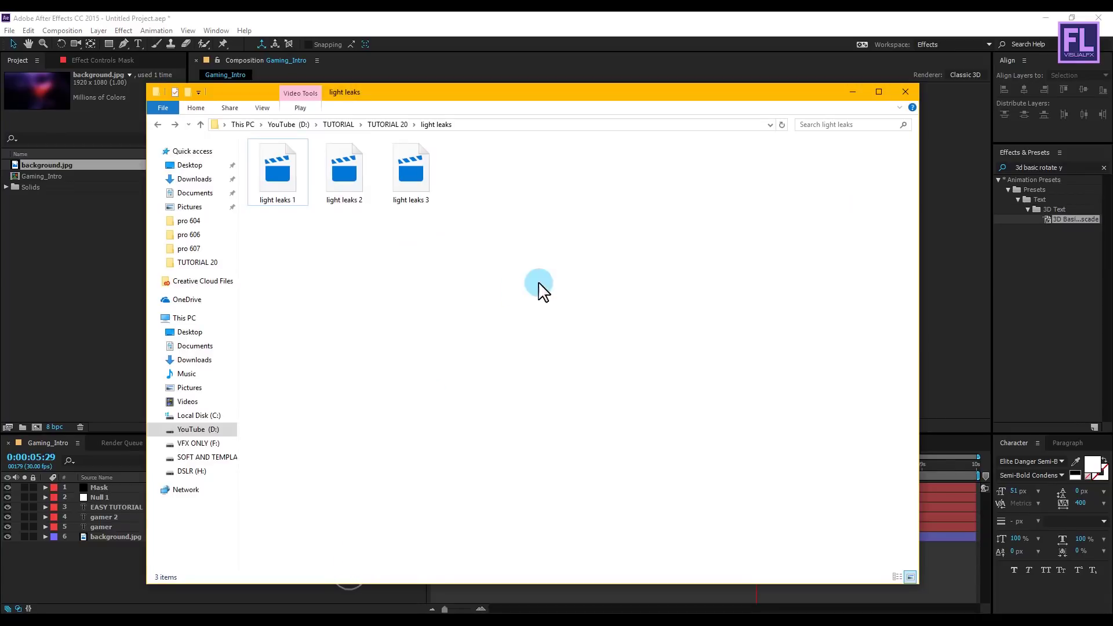
left_click_drag(582, 281, 334, 203)
left_click_drag(255, 158, 256, 159)
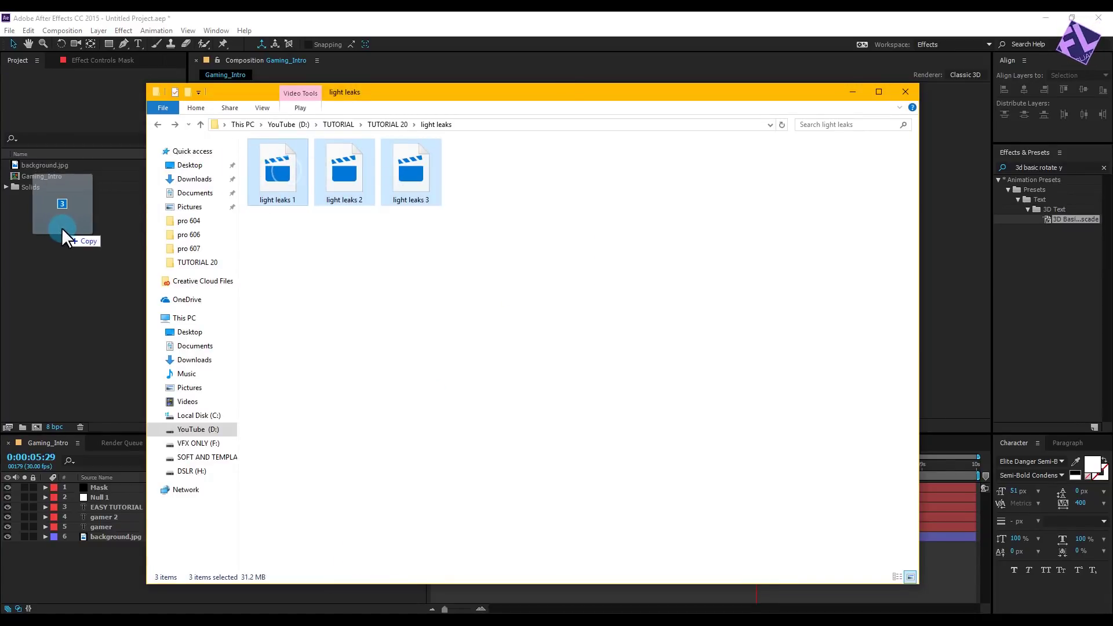
left_click_drag(62, 227, 53, 230)
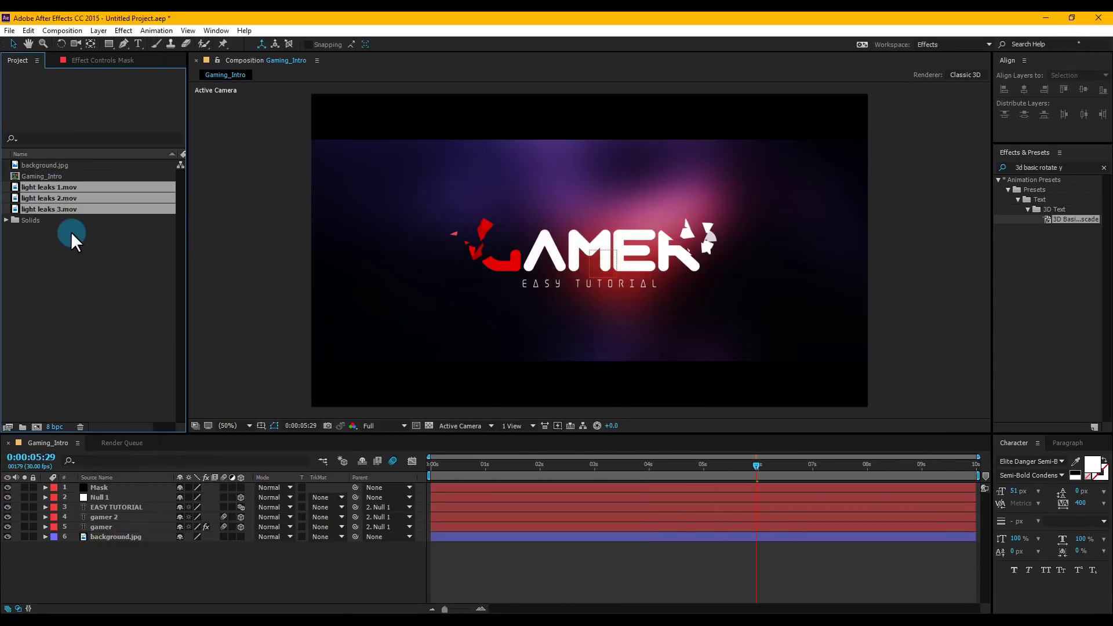
- Add the three light leaks clips to the composition directly below Null 1 and go to 0:00:00:13
left_click_drag(52, 191, 128, 479)
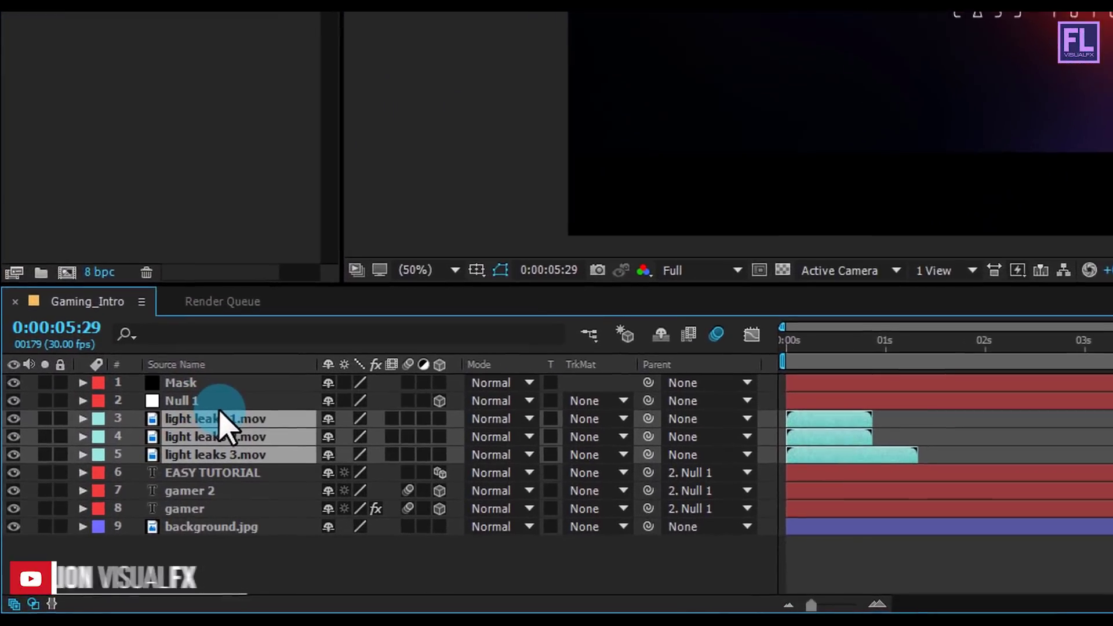
left_click_drag(821, 354, 815, 344)
left_click_drag(882, 328, 888, 330)
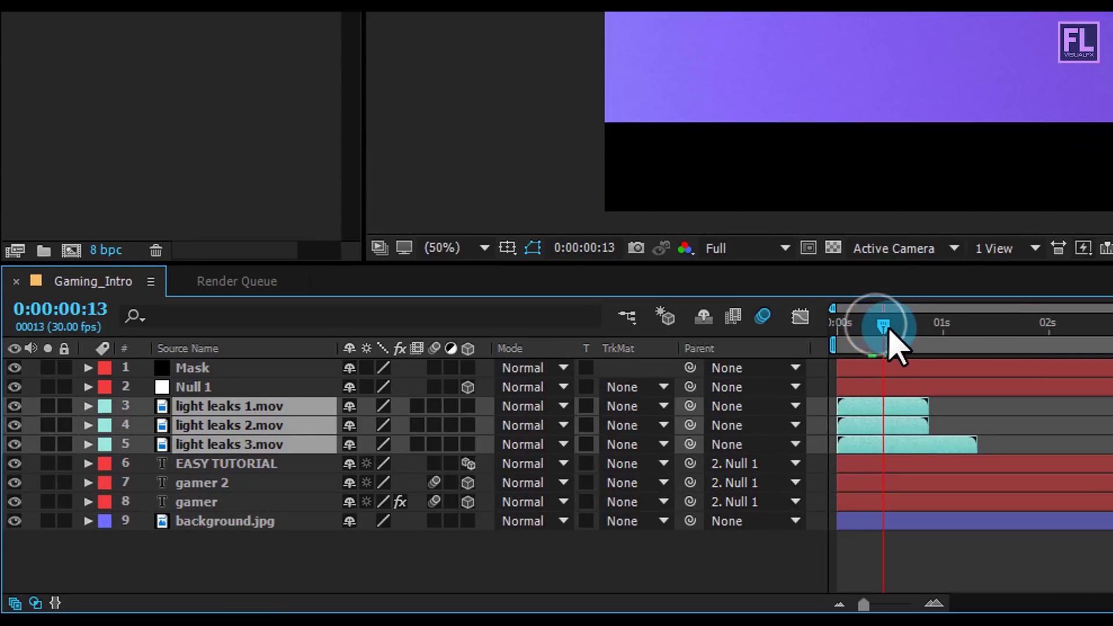
- Scale all three light leaks layers to 47% so they fit the frame, and collapse their properties
key("s")
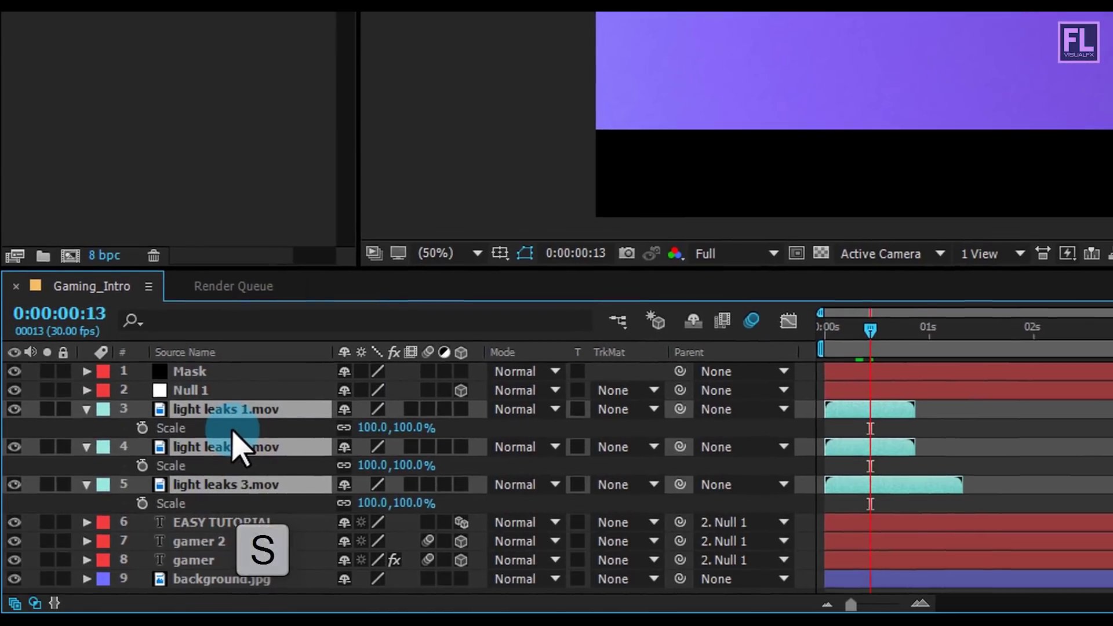
scroll(986, 26, "down", 2)
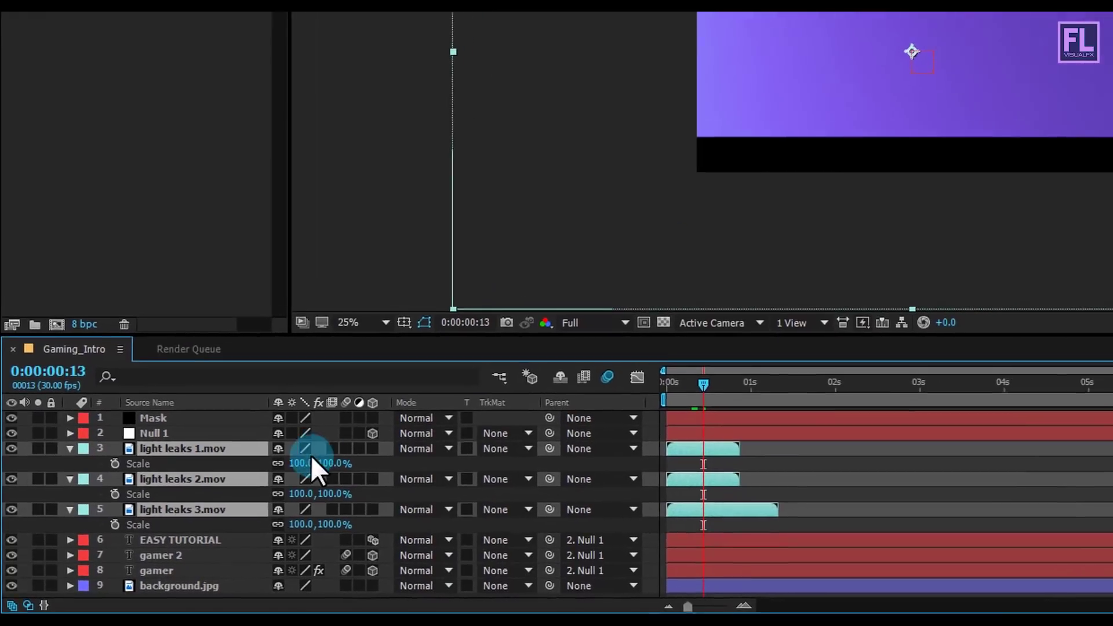
left_click_drag(353, 440, 314, 440)
left_click_drag(223, 491, 207, 489)
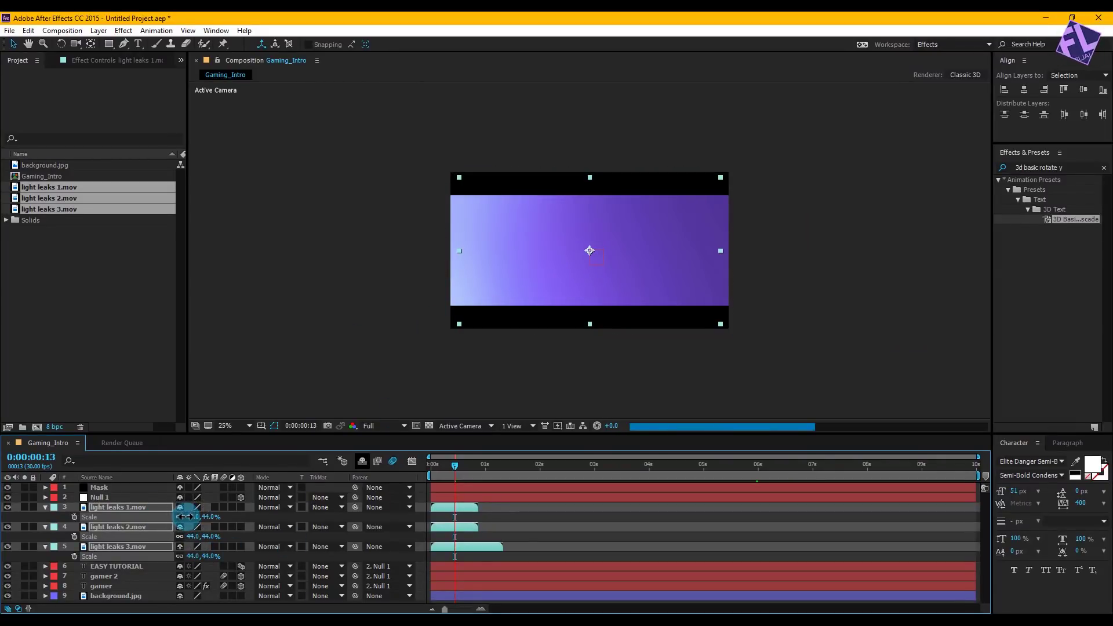
left_click_drag(189, 516, 209, 523)
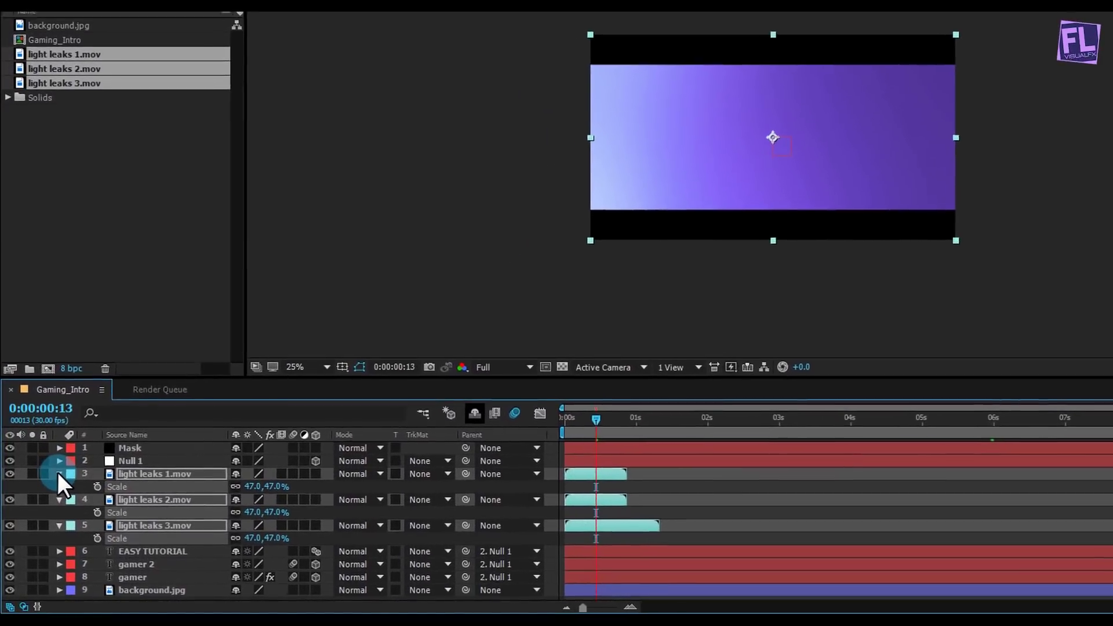
left_click(57, 472)
- Set the blending mode of the three light leaks layers to Screen
left_click(357, 473)
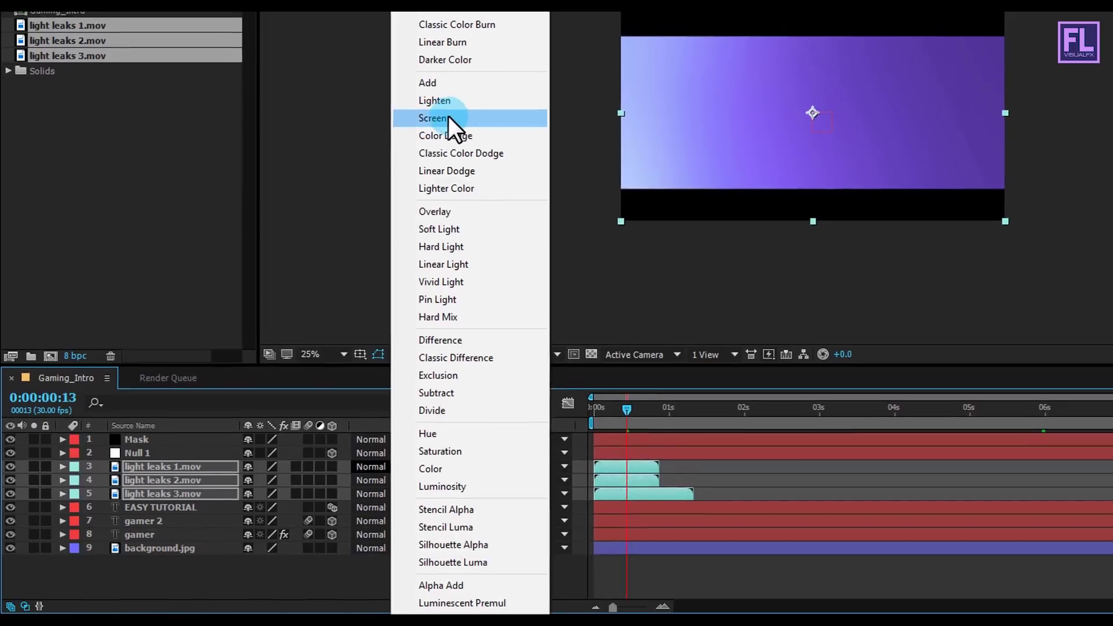
left_click(440, 116)
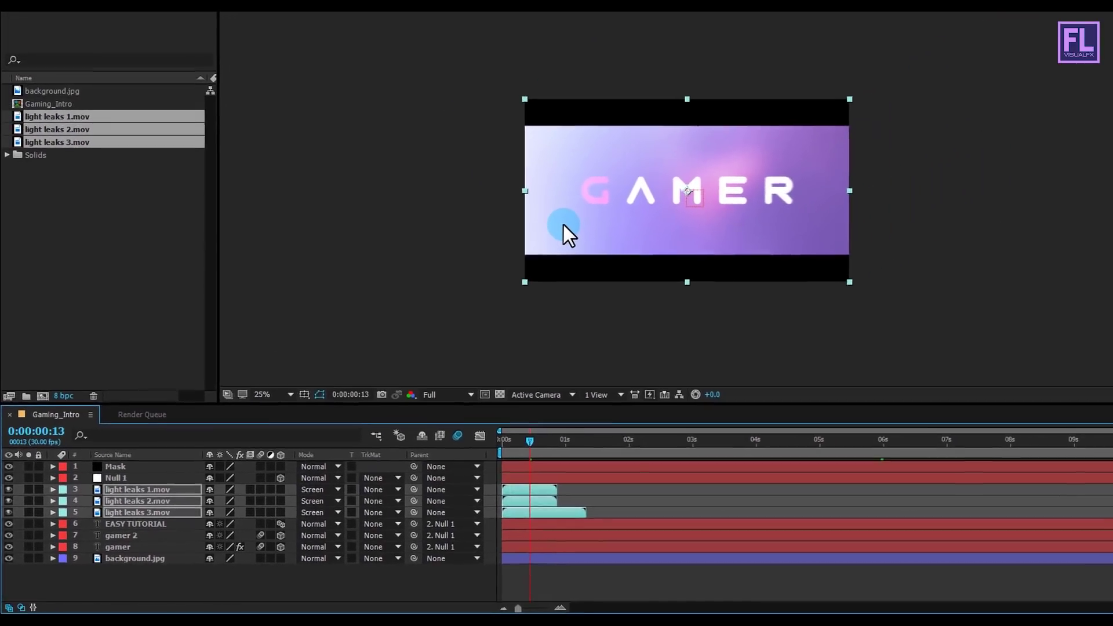
key("alt+slash")
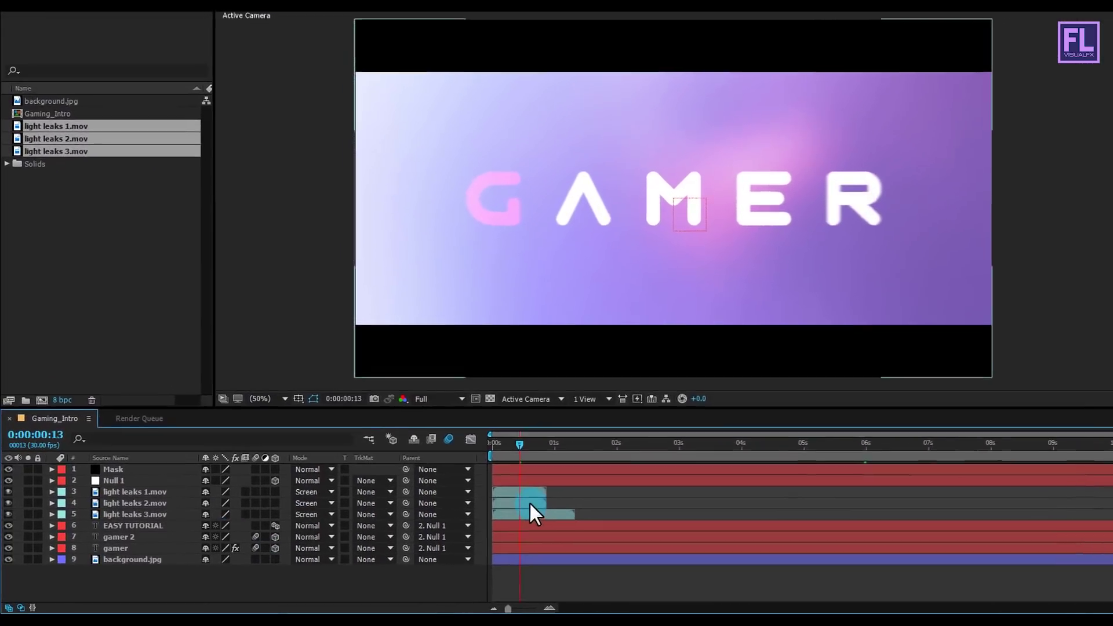
- Shift light leaks 2 to start at about 1.3 s and light leaks 3 to start at about 4.2 s
left_click(471, 517)
left_click_drag(605, 489, 685, 489)
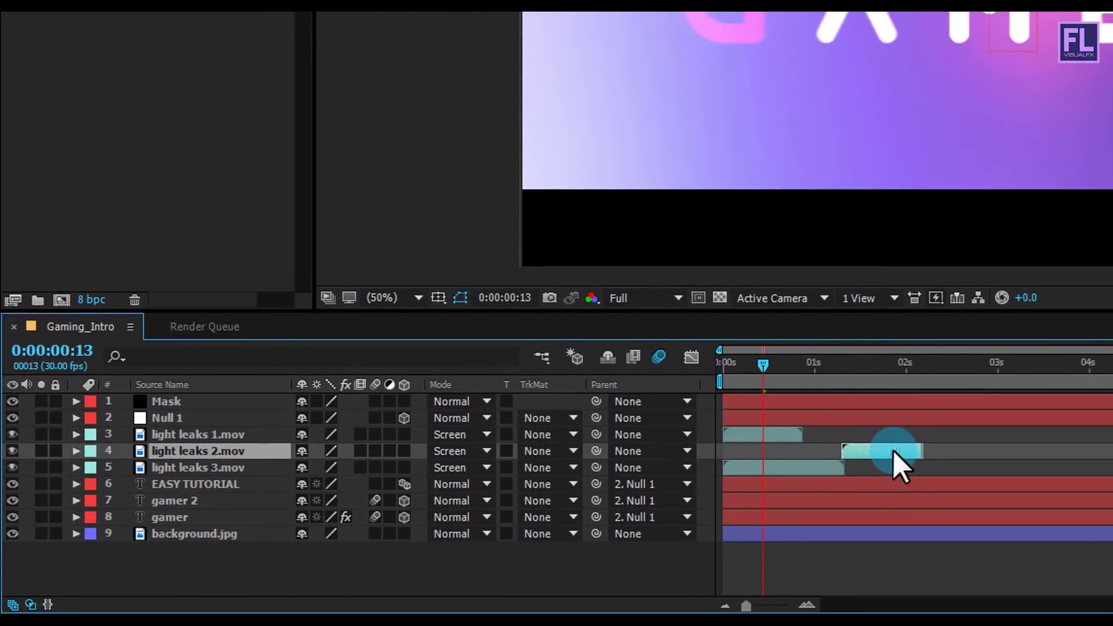
left_click(822, 468)
left_click_drag(774, 468, 1112, 468)
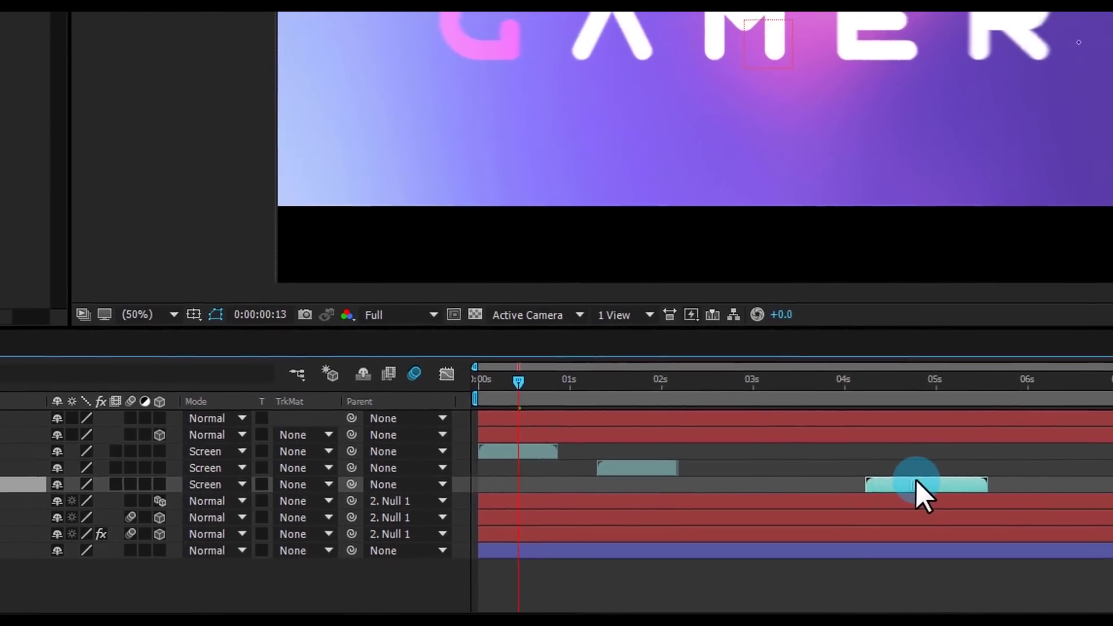
- Nudge light leaks 3 to start at about 4.3 s and preview the light leaks across the composition from its start
left_click_drag(916, 481, 923, 482)
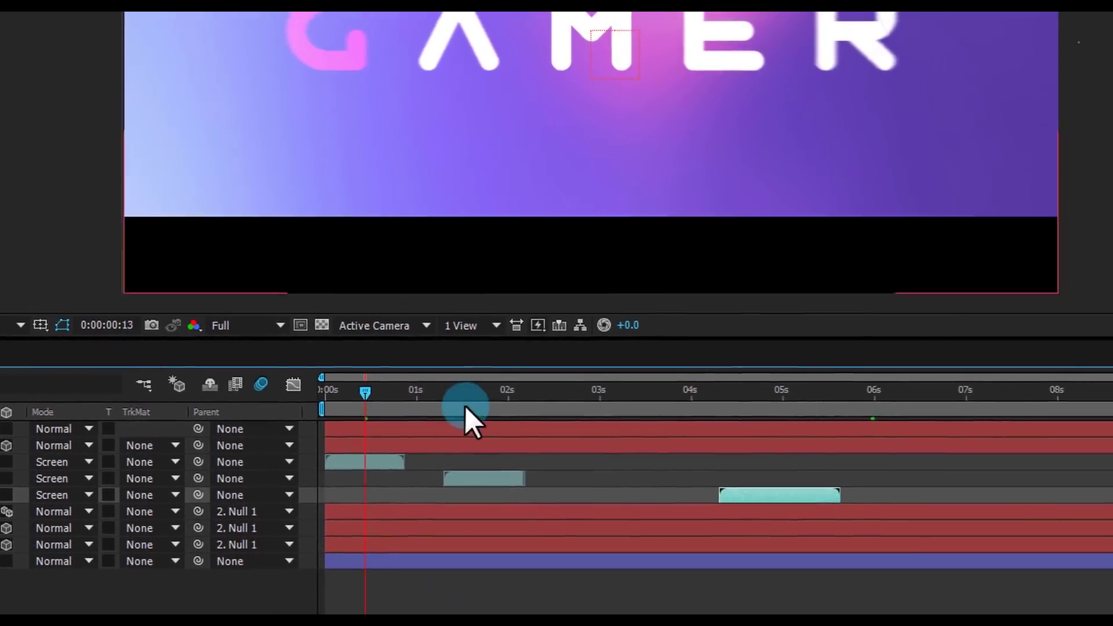
left_click_drag(280, 406, 341, 395)
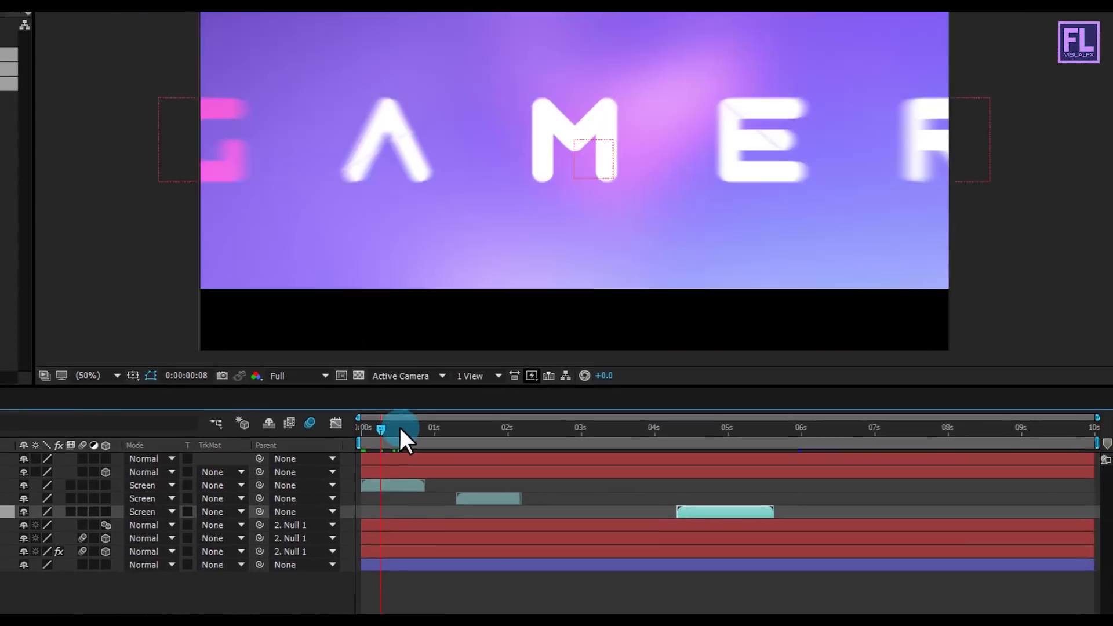
left_click_drag(400, 431, 507, 431)
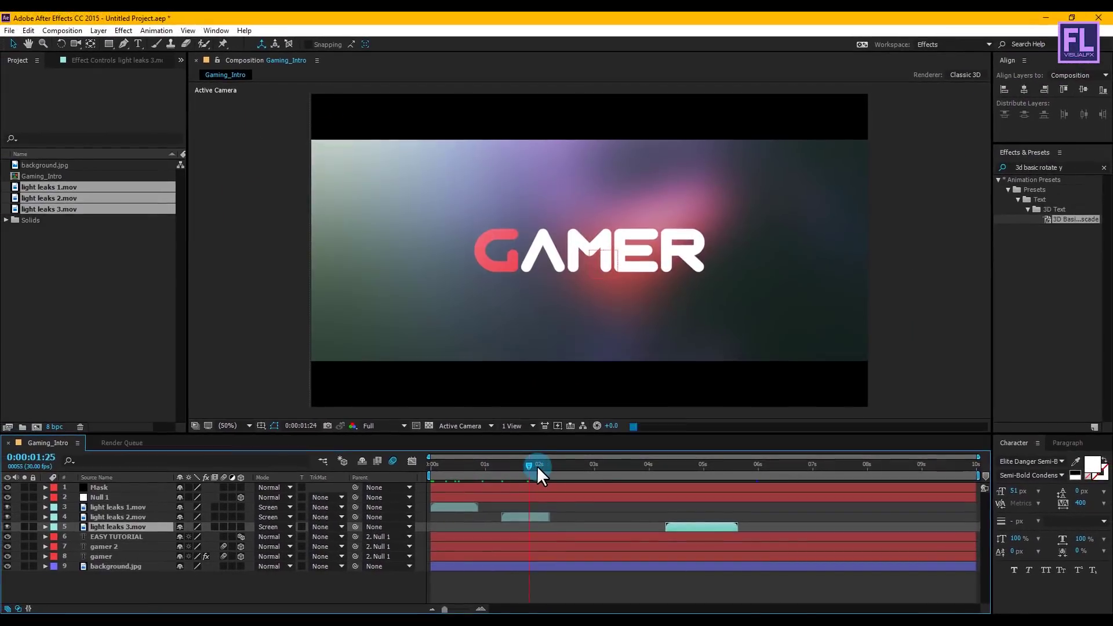
left_click_drag(537, 466, 861, 453)
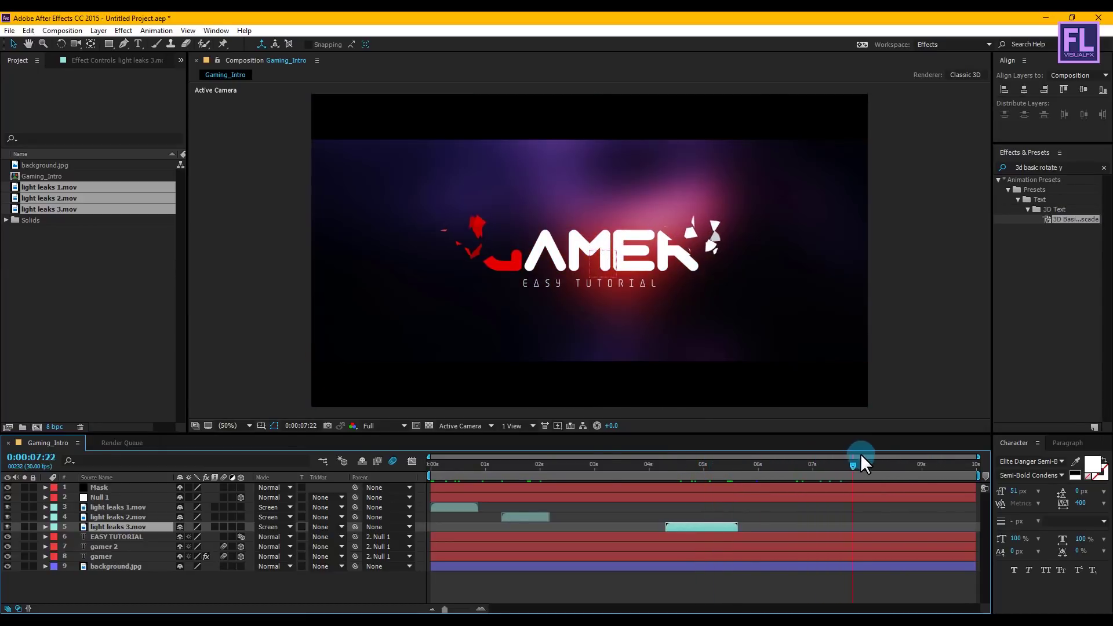
left_click_drag(604, 463, 450, 472)
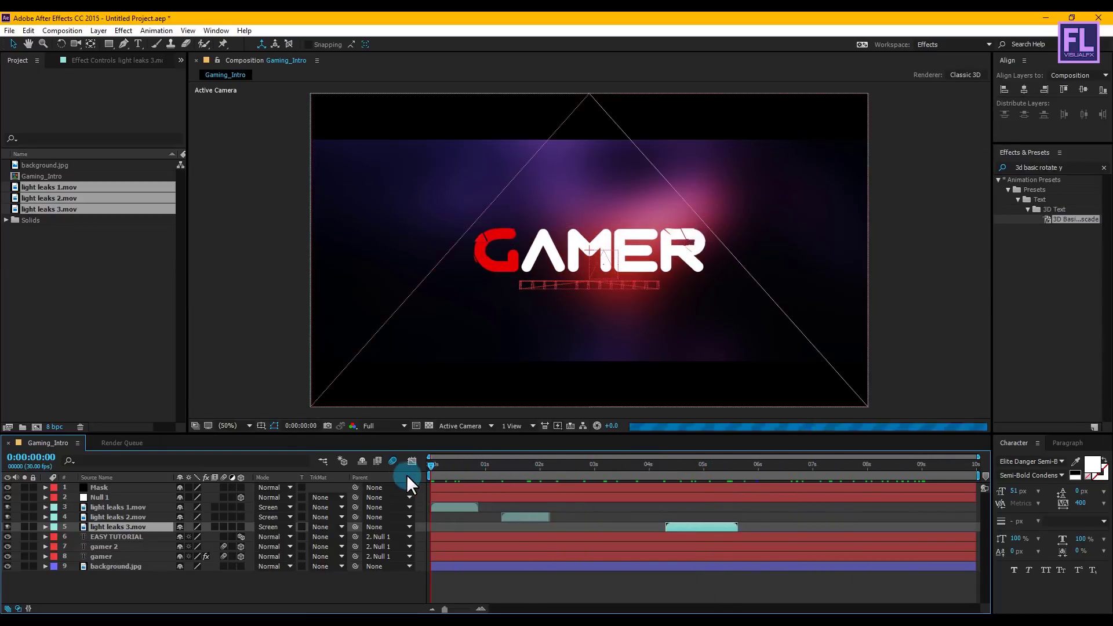
key("space")
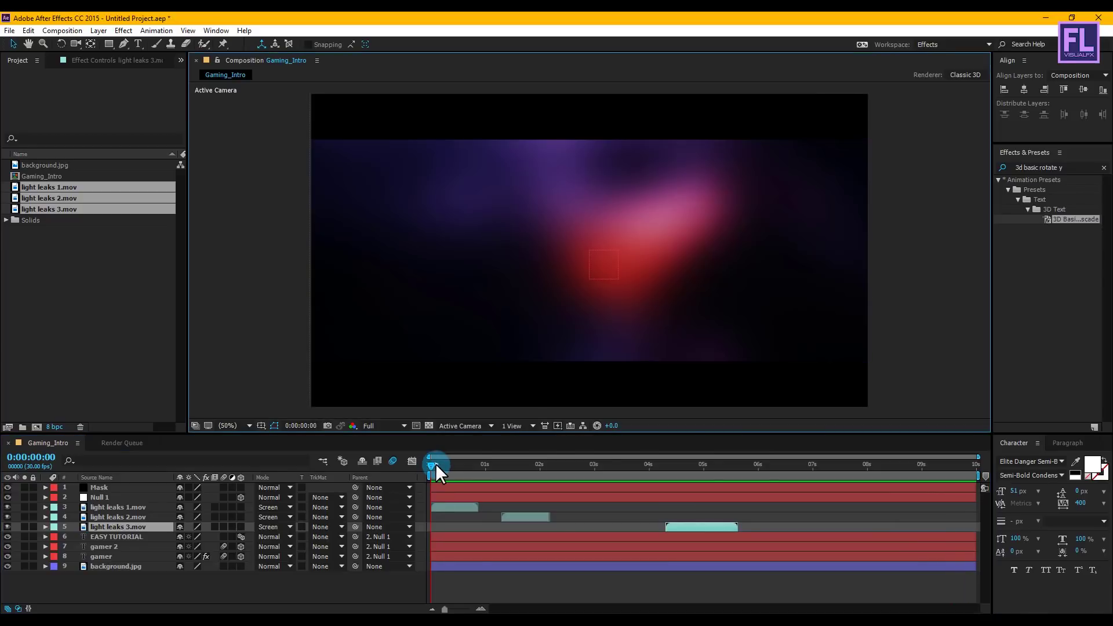
left_click_drag(436, 464, 580, 458)
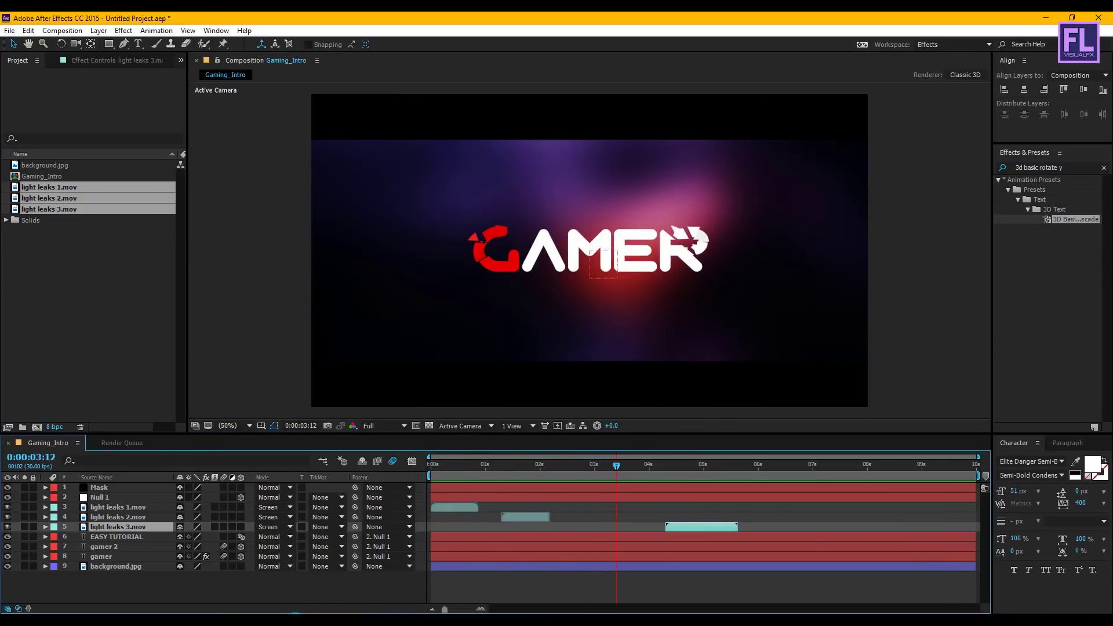
- Import the Gaming _ intro _ Audio WAV file from the AUDIO folder and add it to the composition below background.jpg
key("alt+Tab")
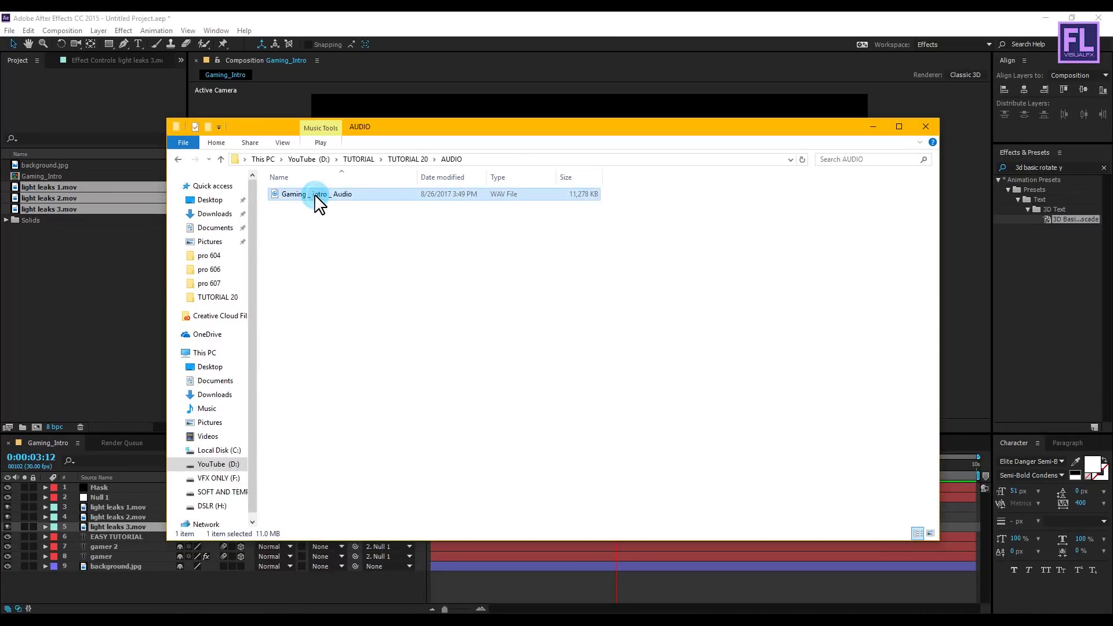
left_click_drag(93, 287, 97, 313)
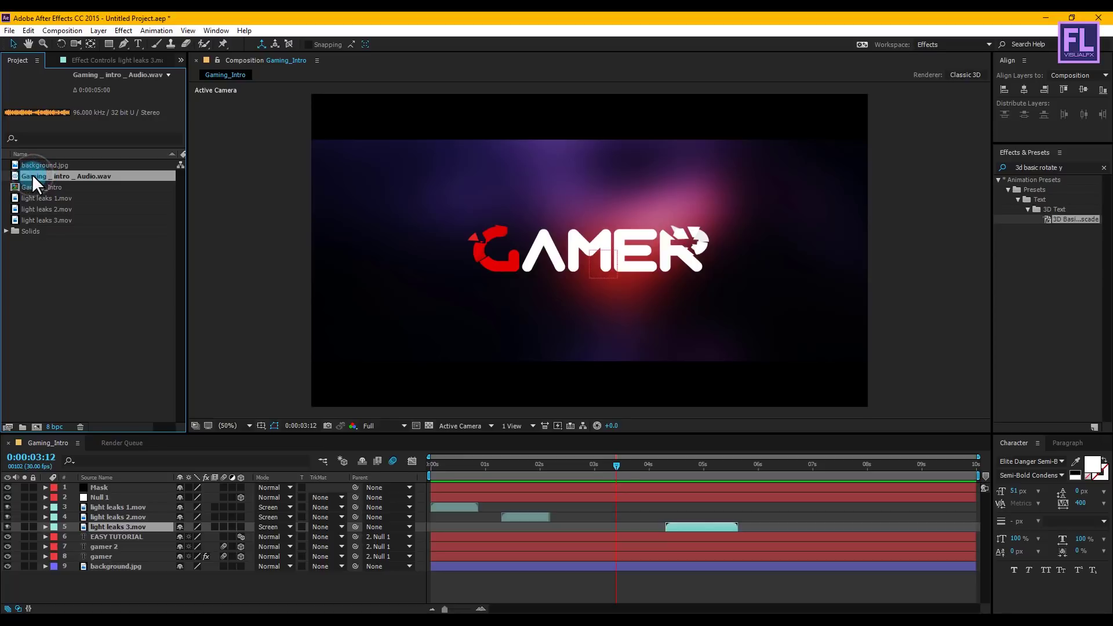
left_click_drag(108, 576, 108, 575)
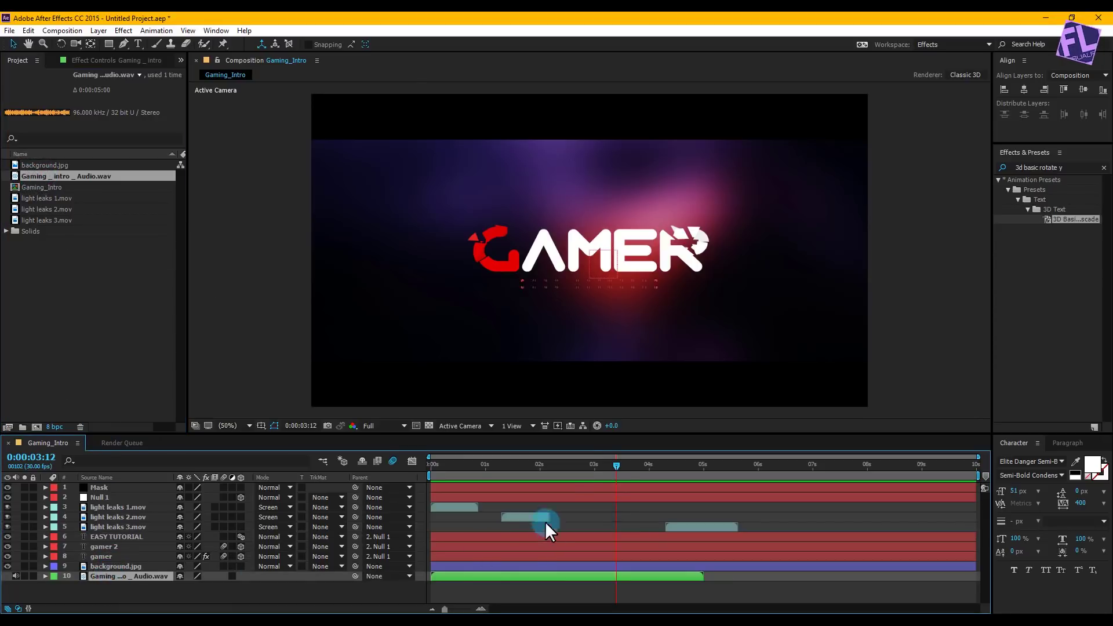
- Return to 0:00:00:00, deselect the layers and preview the finished intro with its audio
left_click_drag(615, 469, 555, 475)
left_click(415, 476)
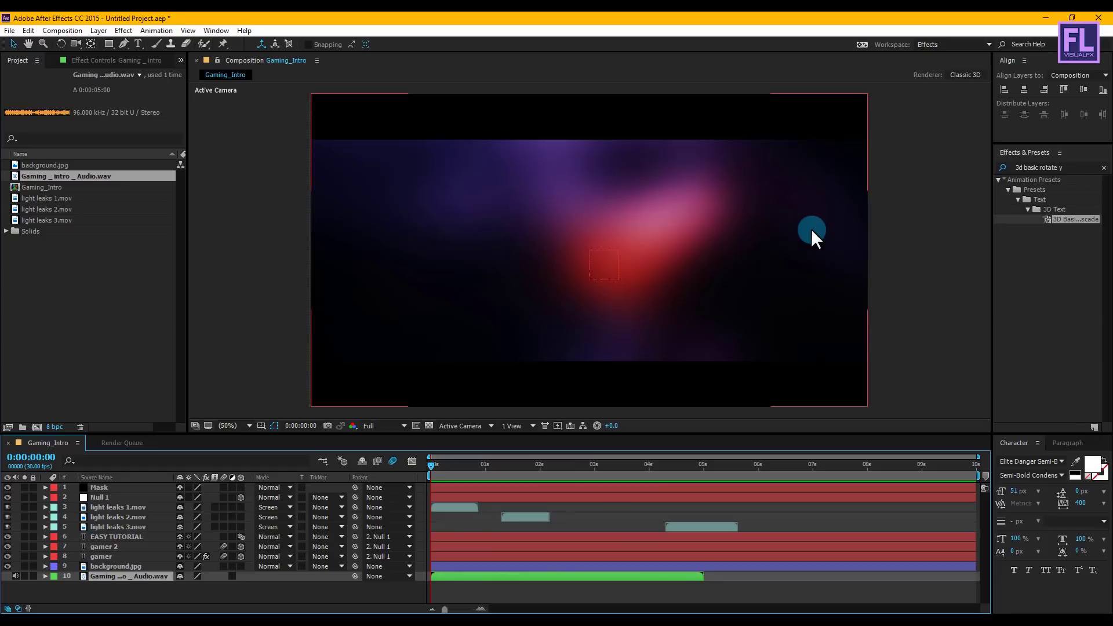
left_click(916, 228)
key("space")
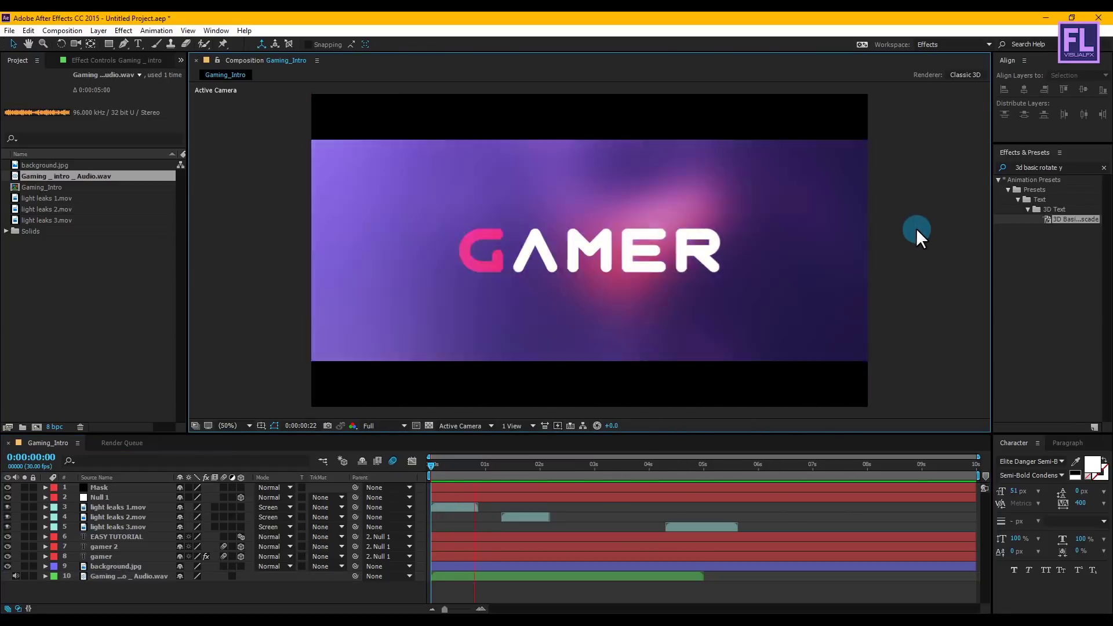